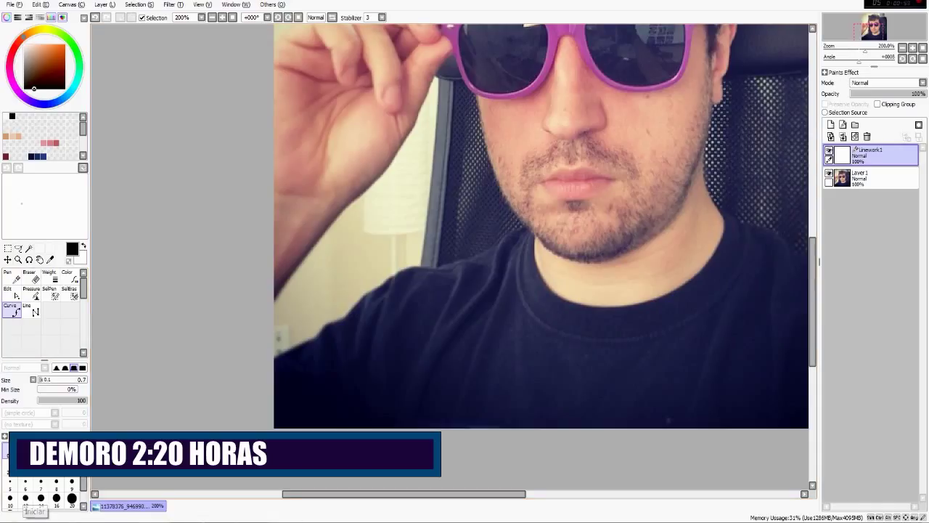
Trace the T-shirt's shoulders and inner neckline on the linework layer using the Curve tool at size 1.5.
left_click(57, 450)
left_click(275, 357)
left_click(314, 339)
left_click(325, 325)
mouse_move(336, 313)
left_mouse_down()
mouse_move(341, 320)
mouse_move(405, 269)
mouse_move(469, 258)
mouse_move(521, 231)
left_mouse_up()
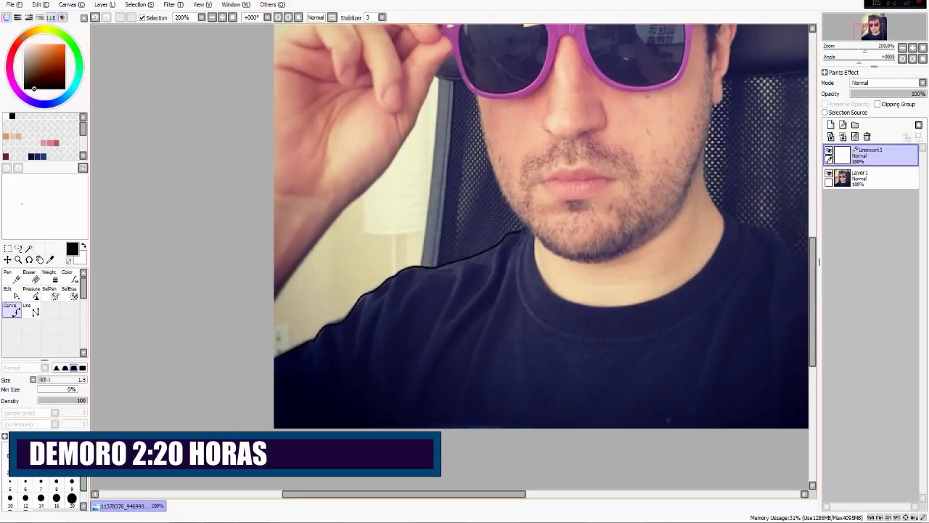
mouse_move(534, 234)
left_mouse_down()
mouse_move(536, 264)
mouse_move(556, 294)
mouse_move(581, 305)
mouse_move(653, 308)
mouse_move(702, 270)
mouse_move(724, 218)
mouse_move(437, 188)
mouse_move(402, 212)
mouse_move(469, 228)
mouse_move(488, 247)
mouse_move(588, 292)
left_mouse_up()
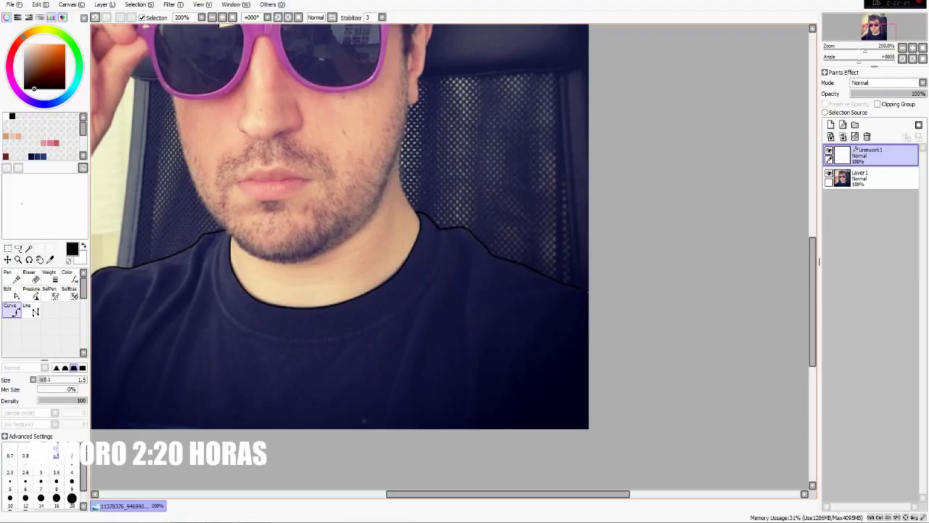
Trace the outer seam of the T-shirt collar from one shoulder around to the other.
scroll(450, 254, "down", 2)
left_click_drag(556, 342, 530, 345)
scroll(530, 345, "up", 2)
mouse_move(416, 242)
left_mouse_down()
mouse_move(403, 286)
mouse_move(415, 326)
mouse_move(446, 341)
mouse_move(559, 349)
mouse_move(617, 297)
left_mouse_up()
left_click(620, 295)
double_click(631, 238)
left_click_drag(413, 323, 416, 320)
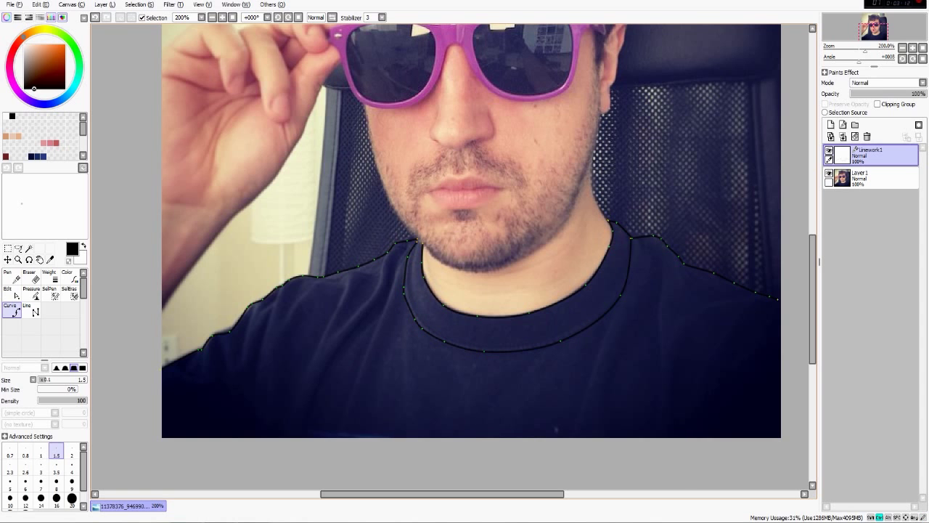
Set the curve size to 2.3 and trace the forearm's lower edge, the thumb and the middle finger of the raised hand.
mouse_move(643, 321)
left_mouse_down()
mouse_move(642, 419)
mouse_move(655, 433)
left_mouse_up()
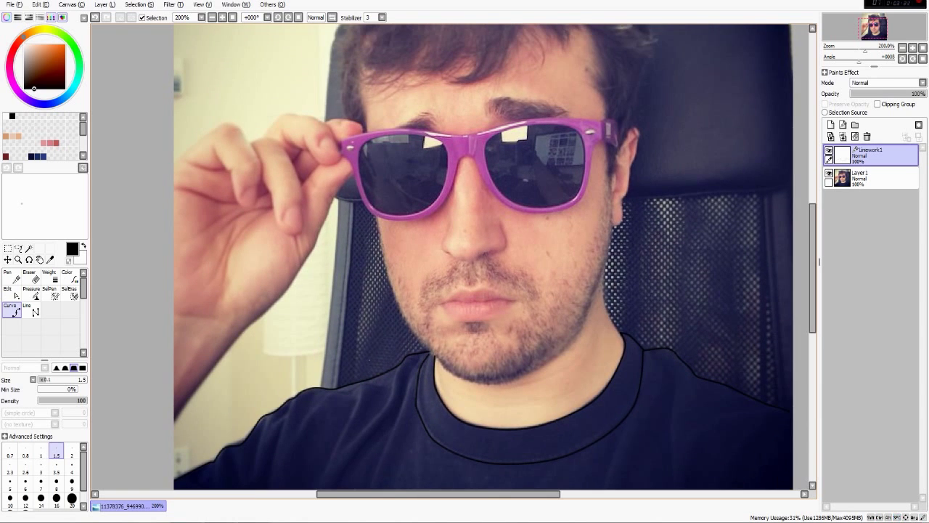
left_click(9, 468)
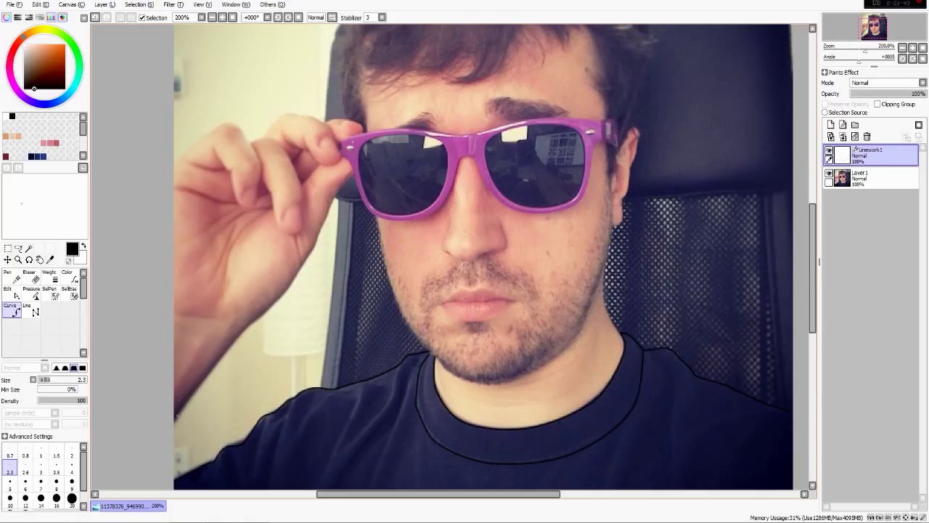
mouse_move(176, 423)
left_mouse_down()
mouse_move(178, 405)
mouse_move(296, 275)
mouse_move(350, 173)
mouse_move(346, 155)
left_mouse_up()
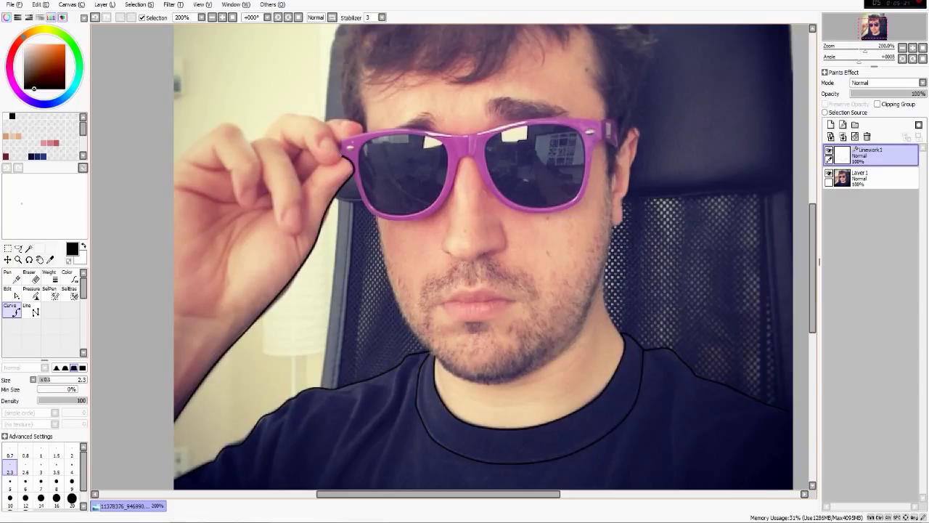
mouse_move(347, 158)
left_mouse_down()
mouse_move(303, 185)
mouse_move(300, 230)
mouse_move(281, 233)
mouse_move(252, 144)
mouse_move(271, 138)
mouse_move(312, 247)
mouse_move(338, 246)
left_mouse_up()
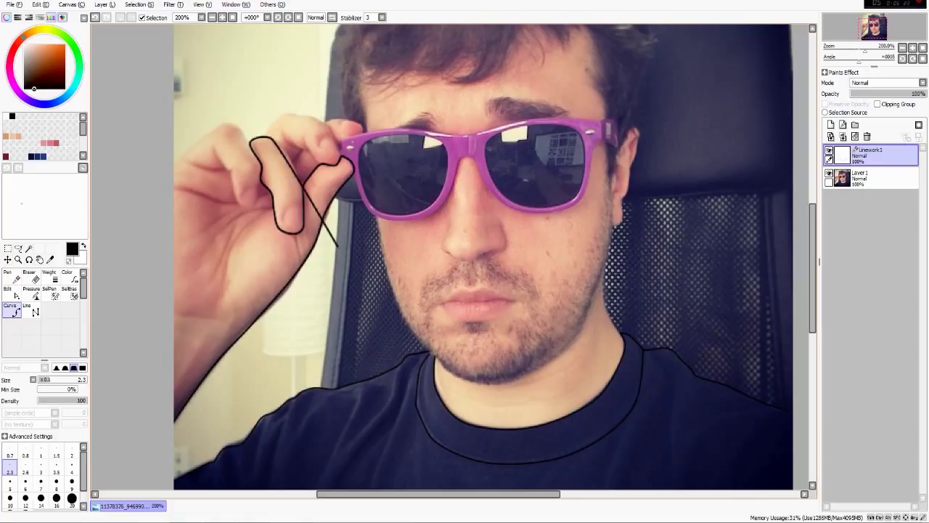
key("ctrl+z")
left_click_drag(251, 140, 303, 186)
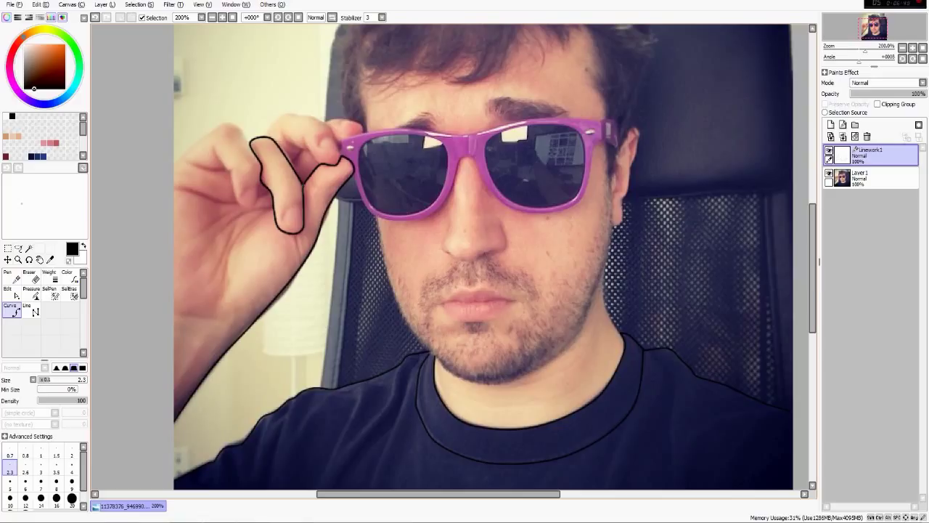
Trace the outer bent finger and the outline of the finger holding the sunglasses.
mouse_move(245, 140)
left_mouse_down()
mouse_move(236, 126)
mouse_move(209, 132)
mouse_move(173, 163)
mouse_move(227, 164)
mouse_move(234, 191)
mouse_move(254, 205)
mouse_move(261, 181)
left_mouse_up()
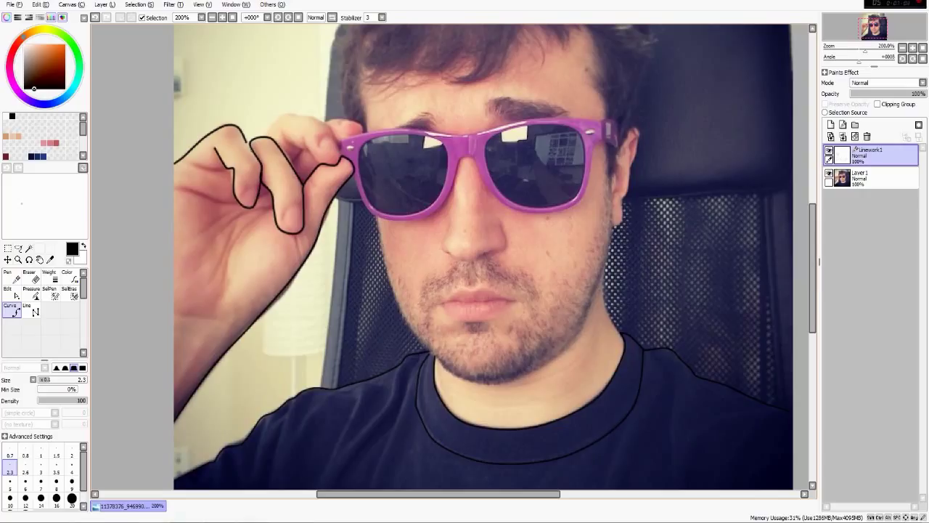
mouse_move(264, 137)
left_mouse_down()
mouse_move(286, 113)
mouse_move(331, 125)
left_mouse_up()
left_click(331, 126)
double_click(339, 155)
left_click(293, 162)
left_click(301, 149)
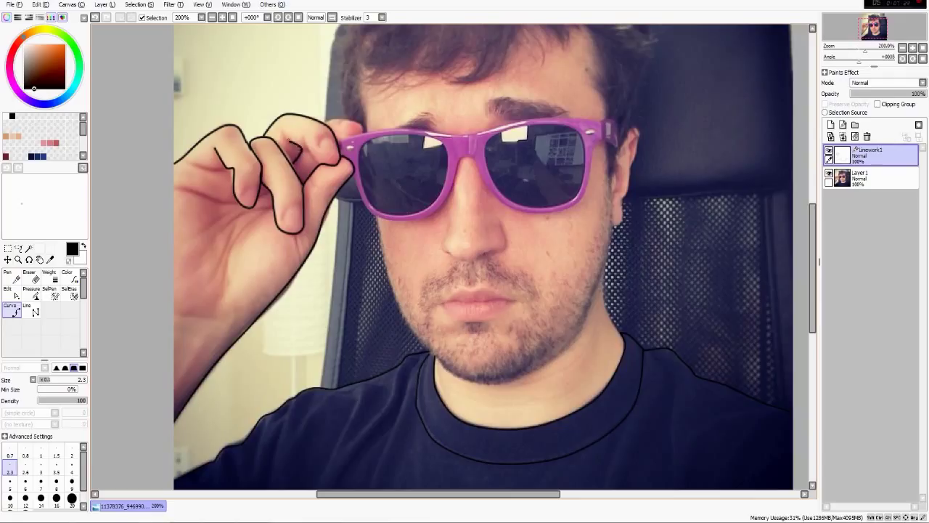
Add the inner creases between the fingers and outline the fingertip resting behind the sunglasses' corner.
left_click(306, 149)
double_click(319, 164)
left_click_drag(307, 147, 305, 136)
left_click(299, 149)
left_click(290, 143)
double_click(286, 136)
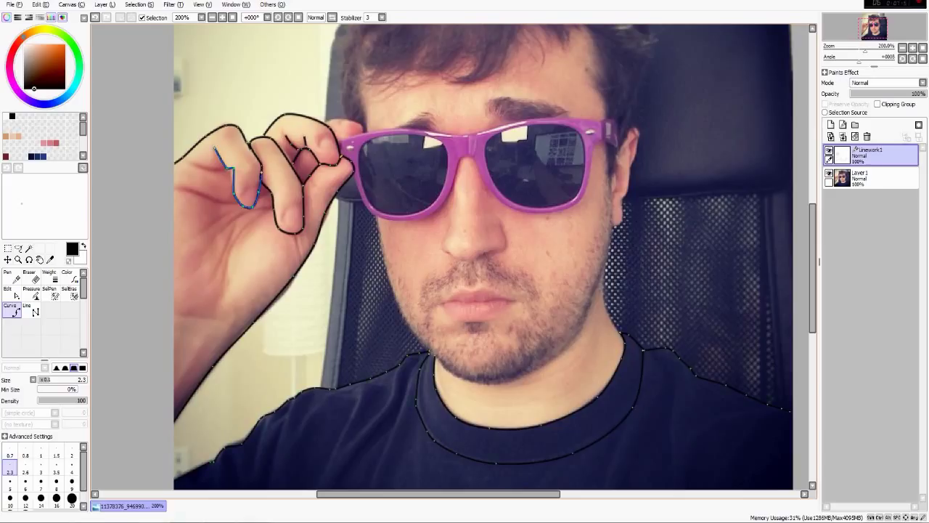
mouse_move(326, 121)
left_mouse_down()
mouse_move(363, 124)
mouse_move(336, 143)
left_mouse_up()
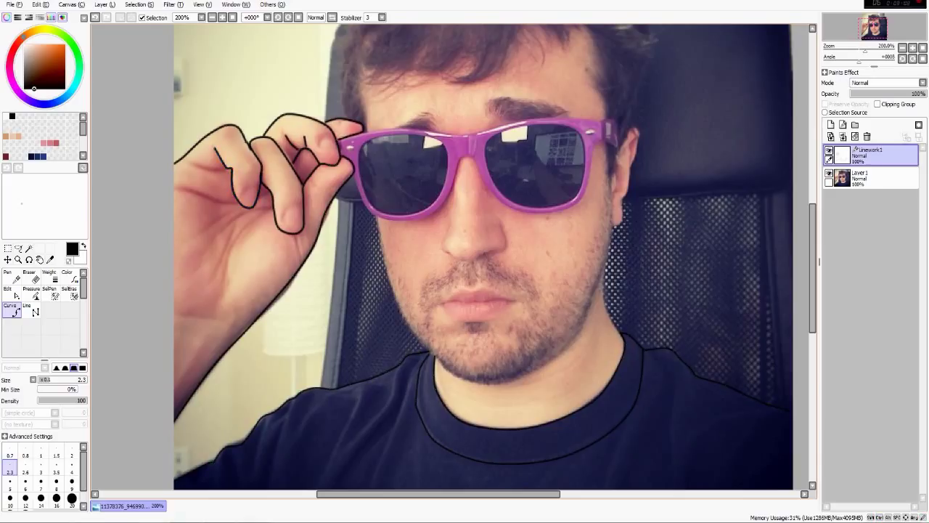
Set the curve size to 1 and outline the three visible fingernails.
left_click(40, 455)
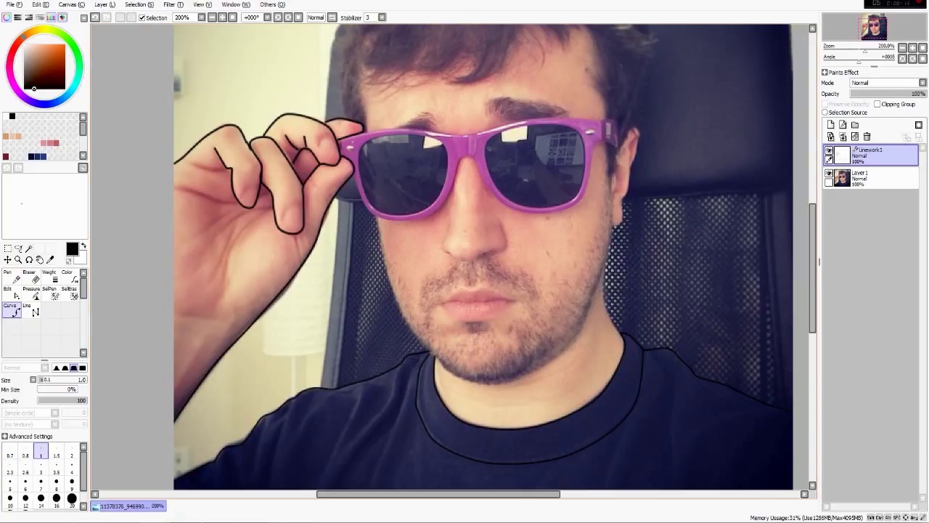
mouse_move(241, 200)
left_mouse_down()
mouse_move(247, 188)
mouse_move(260, 189)
left_mouse_up()
mouse_move(303, 211)
left_mouse_down()
mouse_move(285, 210)
mouse_move(298, 223)
left_mouse_up()
mouse_move(335, 139)
left_mouse_down()
mouse_move(319, 146)
mouse_move(337, 154)
left_mouse_up()
Set the curve size to 2 and draw the finger-base creases and palm lines across the raised hand.
key("bracketright")
key("bracketright")
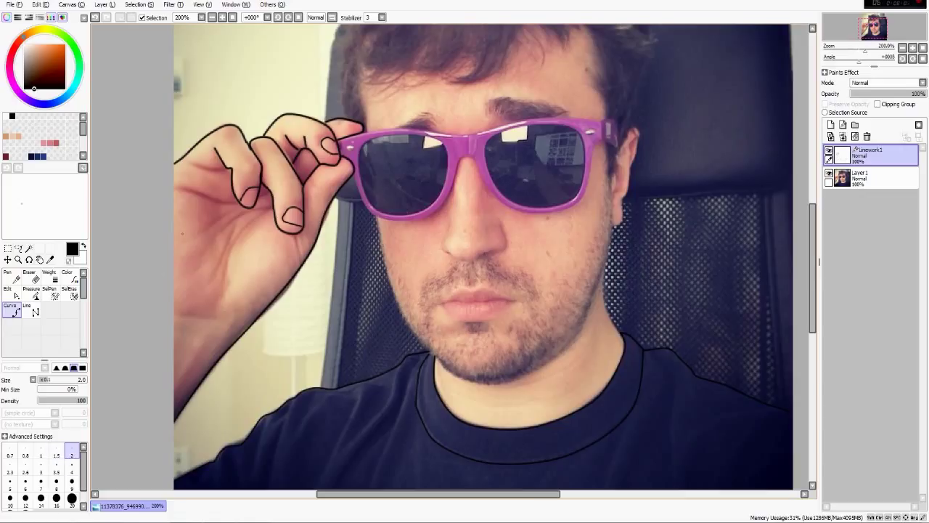
left_click(224, 170)
left_click(207, 168)
left_click(188, 162)
key("Return")
mouse_move(175, 188)
left_mouse_down()
mouse_move(237, 205)
mouse_move(265, 195)
left_mouse_up()
mouse_move(205, 231)
left_mouse_down()
mouse_move(236, 207)
mouse_move(203, 260)
left_mouse_up()
left_click_drag(237, 223, 221, 278)
left_click_drag(236, 226, 212, 282)
left_click_drag(270, 211, 227, 280)
key("ctrl+z")
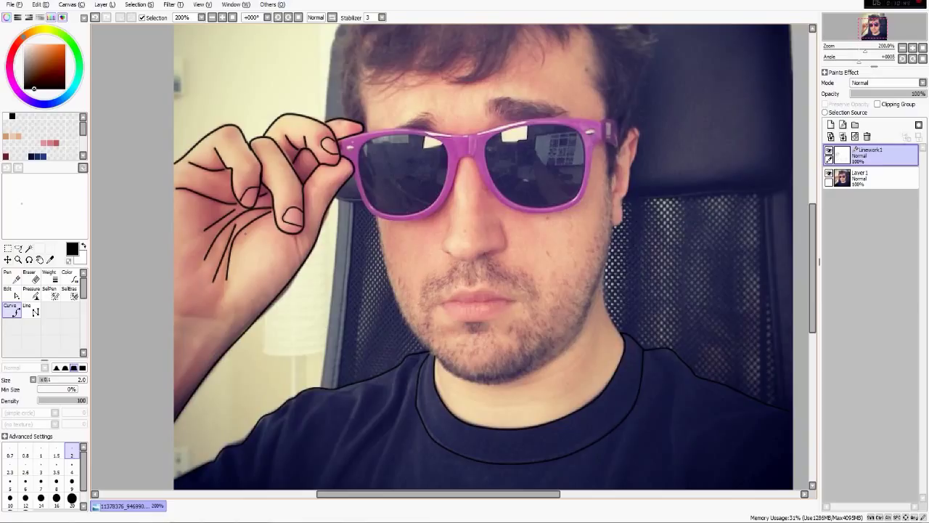
Draw the short crease at the thumb's base and the crease line across the wrist.
left_click_drag(294, 236, 301, 260)
left_click(176, 313)
left_click(204, 316)
double_click(228, 323)
mouse_move(623, 336)
left_mouse_down()
mouse_move(604, 285)
mouse_move(639, 138)
mouse_move(628, 127)
mouse_move(614, 195)
left_mouse_up()
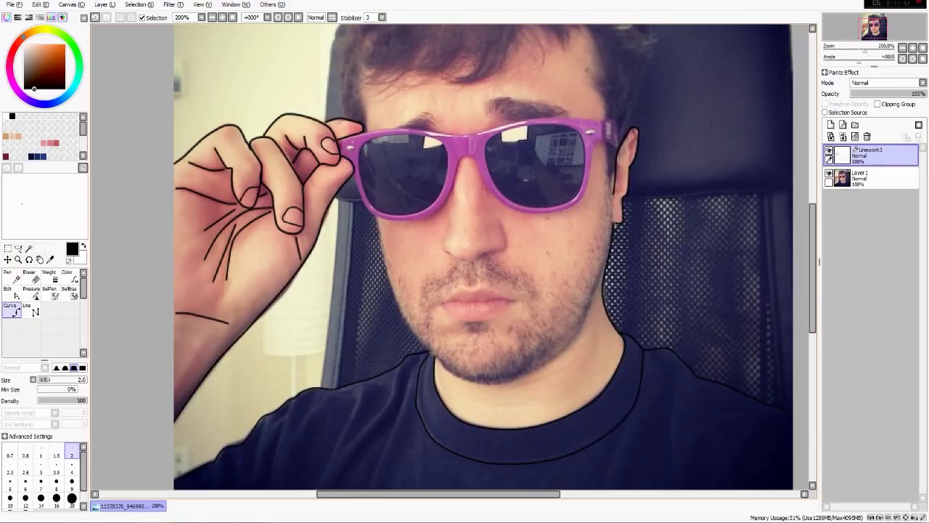
double_click(614, 223)
left_click(608, 258)
key("ctrl+z")
key("ctrl+z")
key("ctrl+z")
key("ctrl+z")
key("ctrl+z")
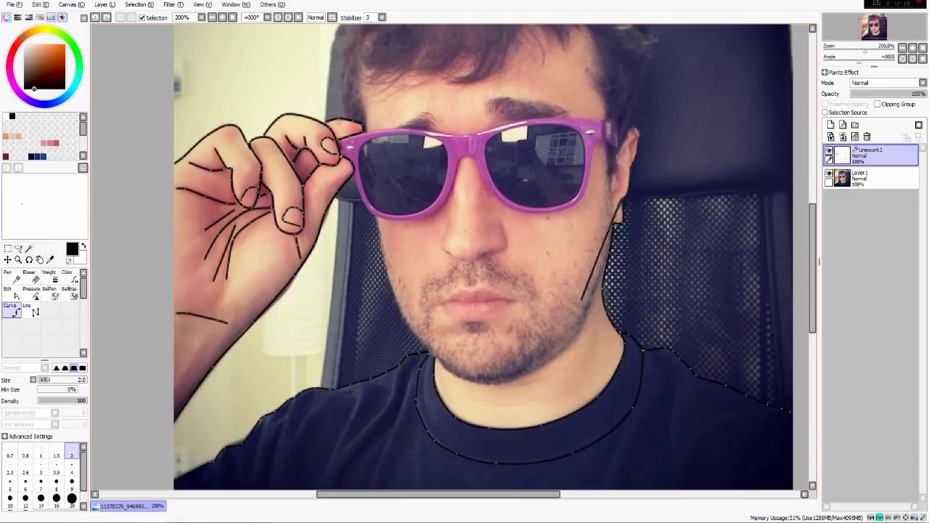
Set the curve size to 2.3, trace the neck and ear's outer edge, and check the lines with the photo layer hidden.
left_click(10, 471)
left_click(622, 334)
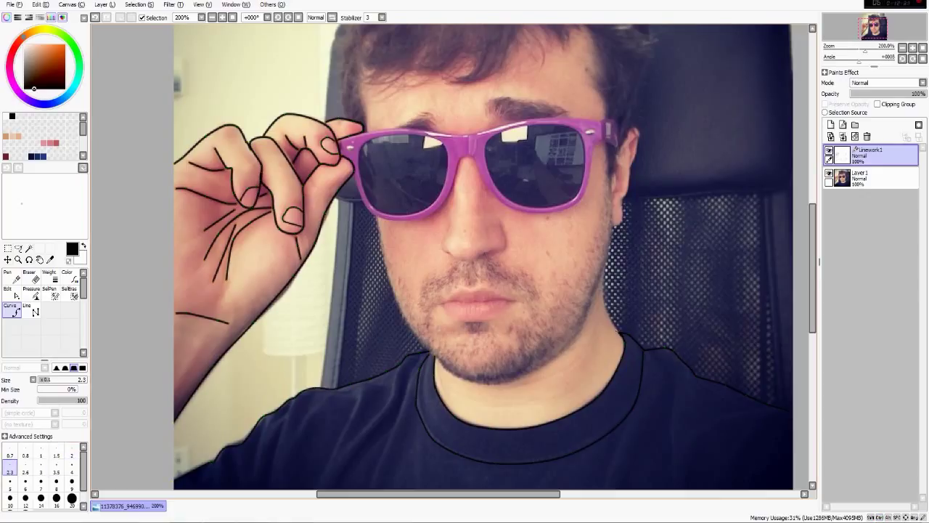
left_click(608, 311)
left_click(604, 280)
left_click_drag(607, 237, 642, 137)
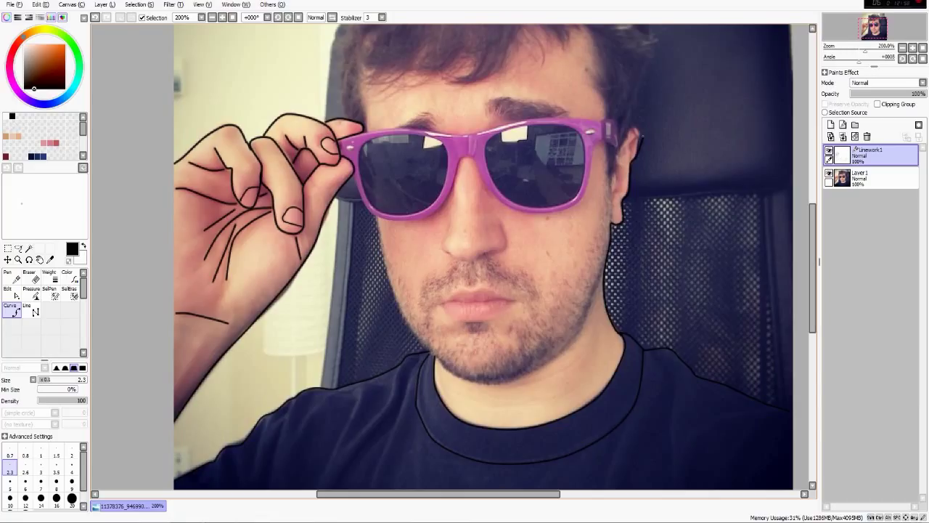
key("Escape")
left_click(829, 174)
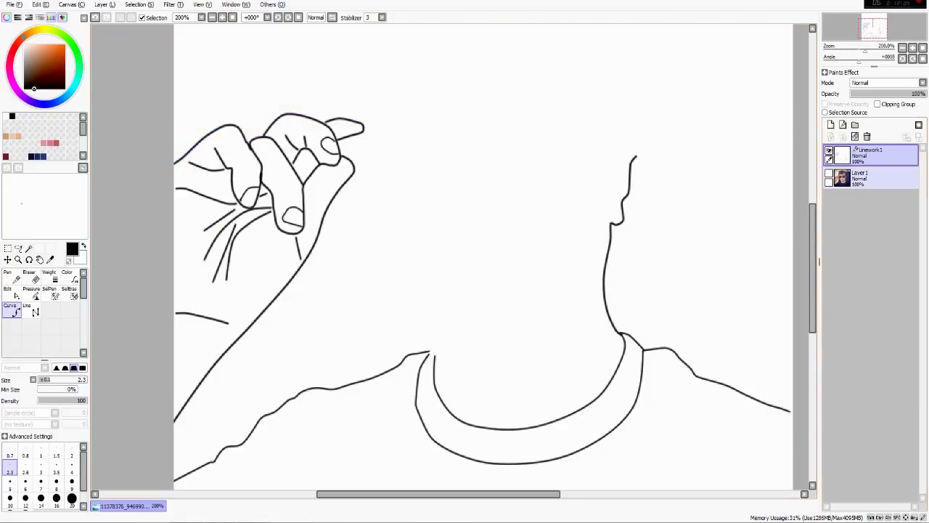
left_click(829, 174)
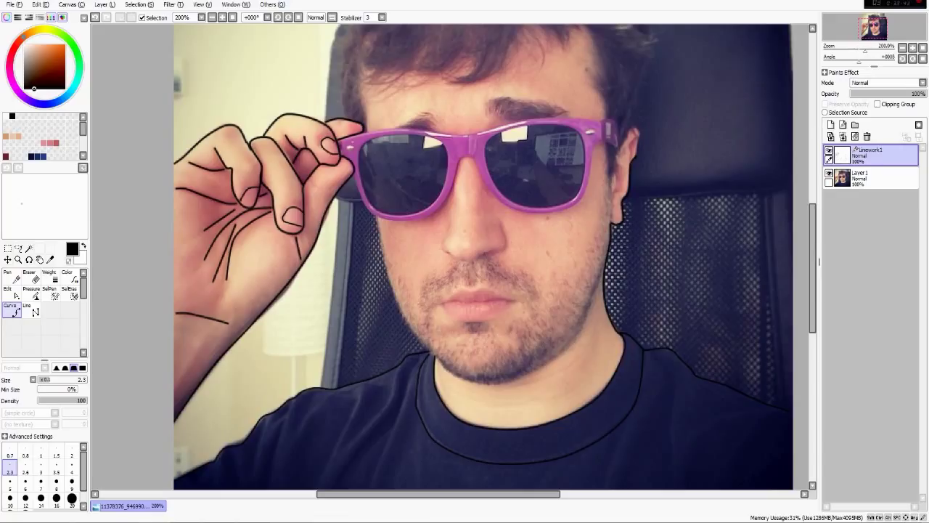
Trace the top of the ear and its inner edge along the face down to the earlobe.
left_click(638, 132)
left_click(633, 129)
left_click(617, 162)
left_click(612, 190)
double_click(610, 222)
Trace the short hairline above the raised hand and the jagged hairline up the opposite temple.
left_click_drag(610, 218, 673, 298)
left_click_drag(429, 213, 424, 157)
mouse_move(668, 199)
left_mouse_down()
mouse_move(653, 153)
mouse_move(665, 152)
left_mouse_up()
left_click(669, 159)
left_click(664, 143)
left_click(646, 104)
double_click(638, 99)
Draw the small pointed hair strands along the forehead beside the temple on the ear side.
key("ctrl")
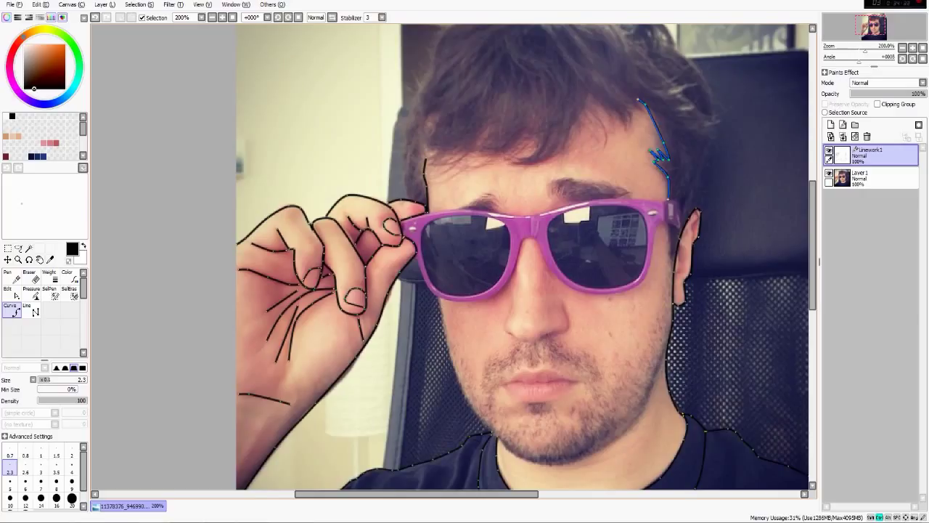
left_click(639, 99)
left_click(643, 111)
left_click(633, 109)
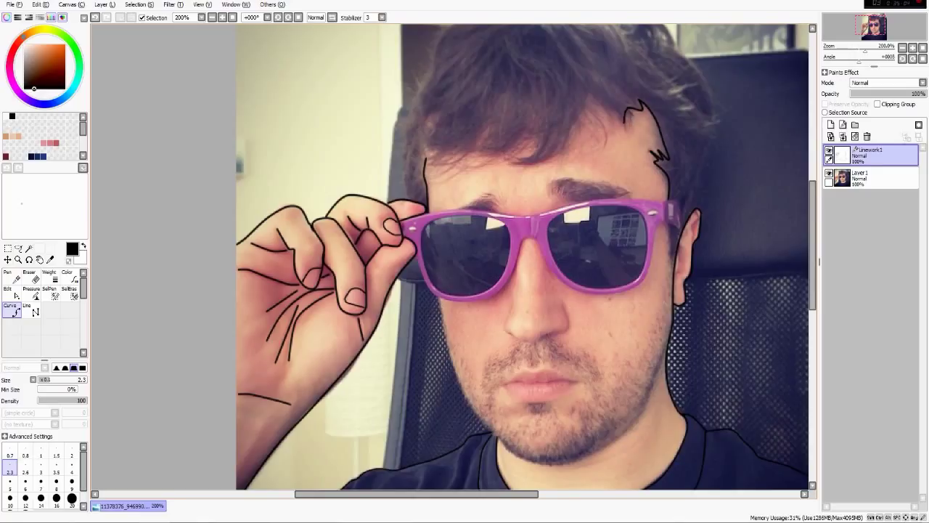
left_click(631, 119)
left_click(625, 132)
double_click(617, 113)
left_click_drag(625, 130, 627, 132)
left_click(628, 109, "ctrl")
left_click(642, 109, "ctrl")
left_click(618, 113)
left_click(610, 110)
left_click(613, 124)
Trace the pointed middle locks of the fringe hanging over the forehead.
left_click(570, 128)
left_click(561, 150)
double_click(512, 166)
left_click(513, 165)
left_click(536, 154)
left_click(542, 131)
left_click(525, 132)
left_click(506, 147)
double_click(482, 151)
left_click(482, 151)
left_click(496, 120)
double_click(475, 150)
Extend the fringe edge to the hand-side temple and draw the arched hairline joining the middle lock to the pointed strands.
left_click(476, 149)
left_click(435, 150)
left_click(438, 112)
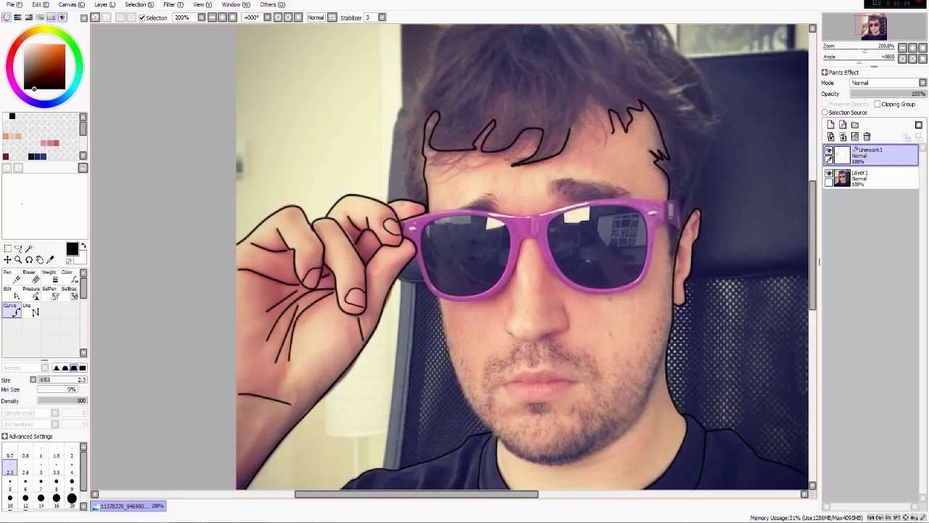
left_click(570, 132)
left_click(593, 95)
left_click(614, 132)
Trace the sideburn tip beside the ear and the hair's outer edge up to the spiky tufts.
left_click(676, 254)
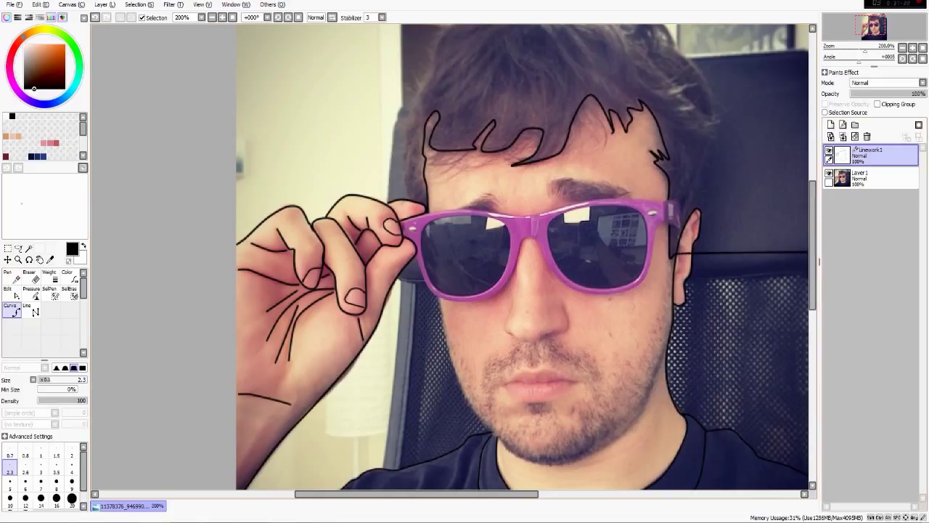
left_click(682, 224)
left_click(693, 177)
left_click(703, 156)
left_click(708, 136)
left_click(716, 137)
left_click(713, 129)
left_click(720, 122)
left_click(714, 118)
Trace the hair's outline from above the tufts over the crown to the stray strand on top.
key("space")
left_click_drag(732, 106, 713, 236)
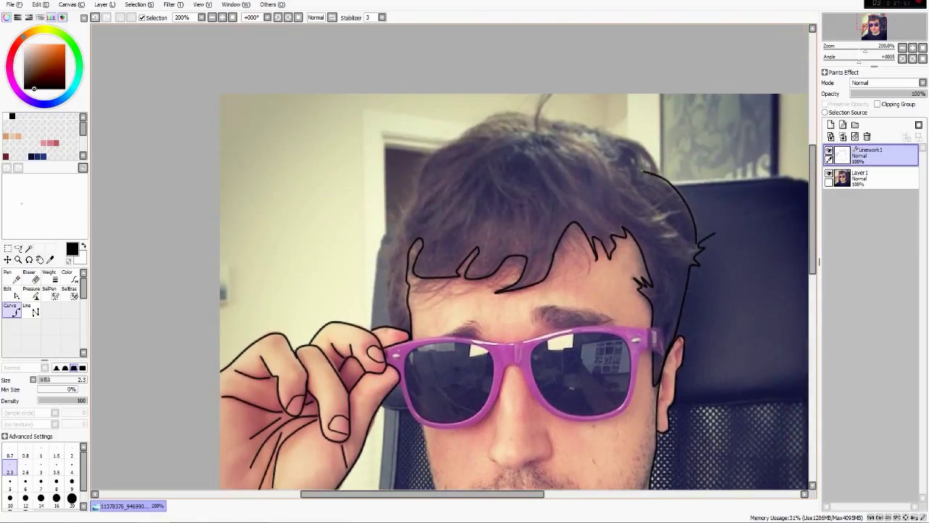
left_click(644, 170)
left_click(640, 155)
left_click(538, 118)
double_click(551, 94)
Trace the hair's outer edge from the hand-side corner of the sunglasses up to the crown, finishing with the stray strand.
left_click(391, 327)
left_click(392, 233)
left_click(420, 192)
left_click(426, 157)
left_click(465, 136)
left_click(487, 114)
left_click(537, 117)
double_click(545, 98)
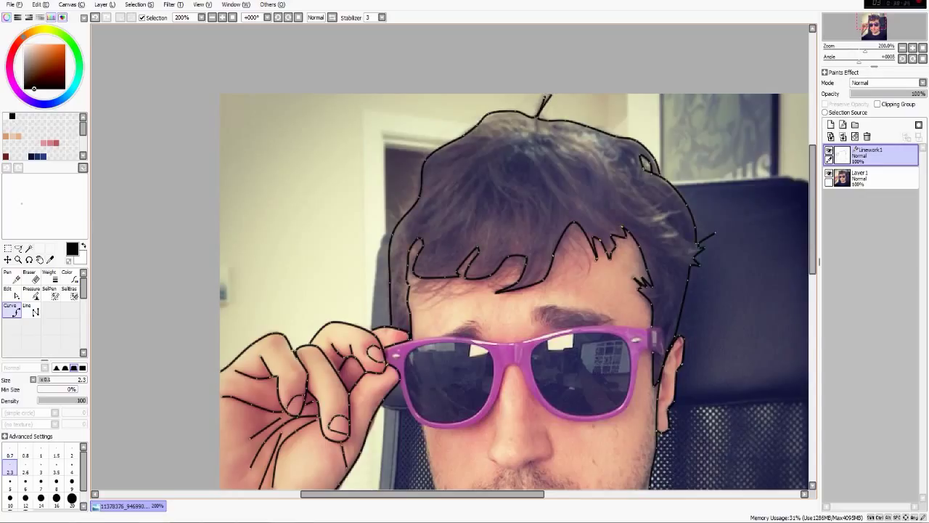
left_click_drag(538, 119, 550, 94)
Review the hair and hand linework with the photo layer hidden, and show the photo again.
scroll(642, 325, "down", 3)
key("Page_Up")
key("Page_Up")
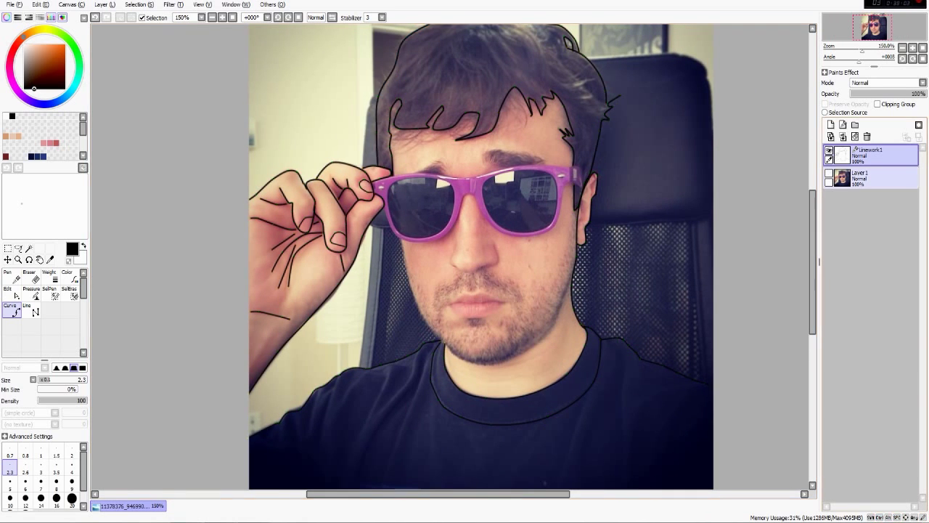
left_click(829, 173)
scroll(711, 284, "down", 1)
left_click(829, 174)
scroll(584, 237, "up", 4)
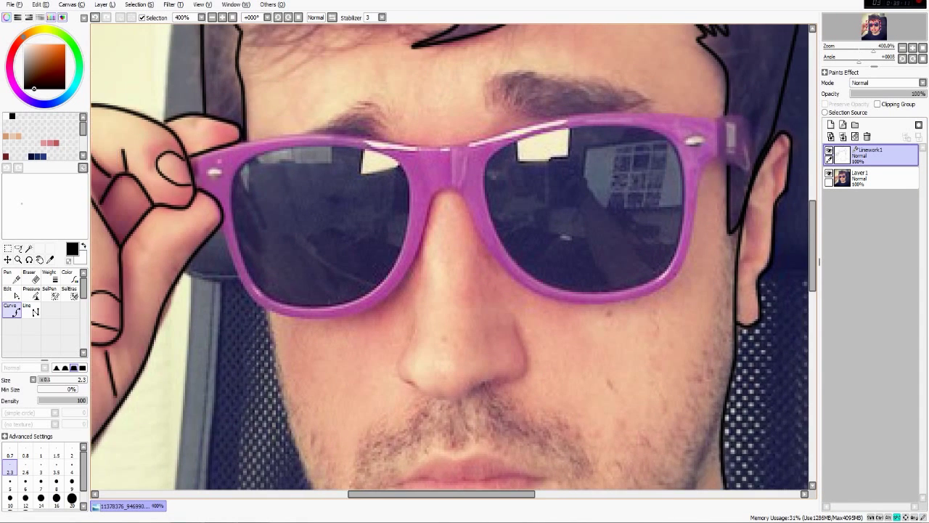
Set the curve size to 3 and trace the upper edge of the sunglasses frame.
scroll(450, 327, "down", 2)
left_click(26, 466)
left_click(41, 467)
mouse_move(321, 235)
left_mouse_down()
mouse_move(470, 228)
mouse_move(588, 212)
left_mouse_up()
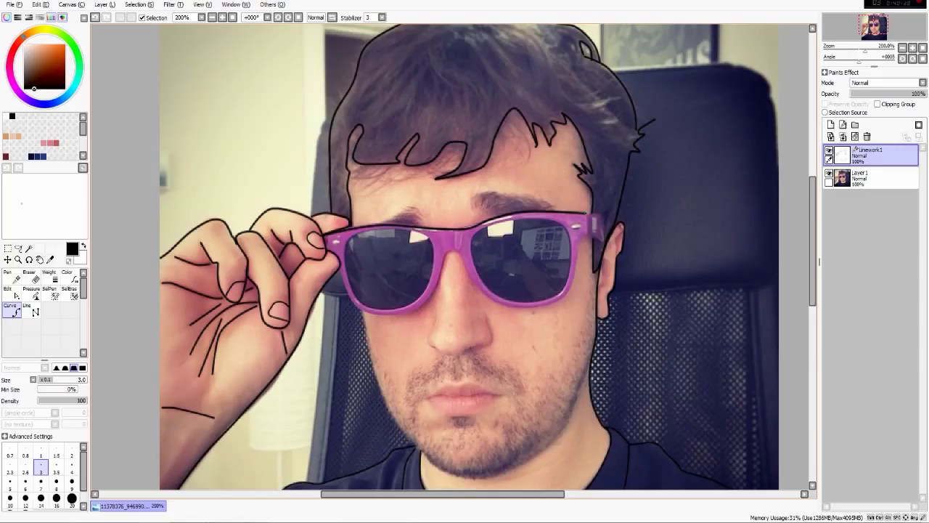
Trace the sunglasses frame from the ear-side hinge under the lens to the nose bridge, and adjust its points.
left_click(589, 212)
left_click(602, 213)
left_click(604, 239)
left_click(596, 236)
left_click(579, 238)
left_click(570, 288)
left_click(560, 301)
left_click(535, 305)
left_click(502, 303)
left_click(496, 300)
left_click(477, 285)
left_click(464, 259)
double_click(460, 252)
left_click_drag(604, 239, 605, 238)
left_click_drag(535, 306, 535, 308)
Trace the frame's lower edge from the nose bridge under the hand-side lens to the fingers, and refine the other lens's lower curve.
left_click(461, 252)
left_click(451, 250)
left_click(440, 264)
left_click(434, 288)
left_click(421, 305)
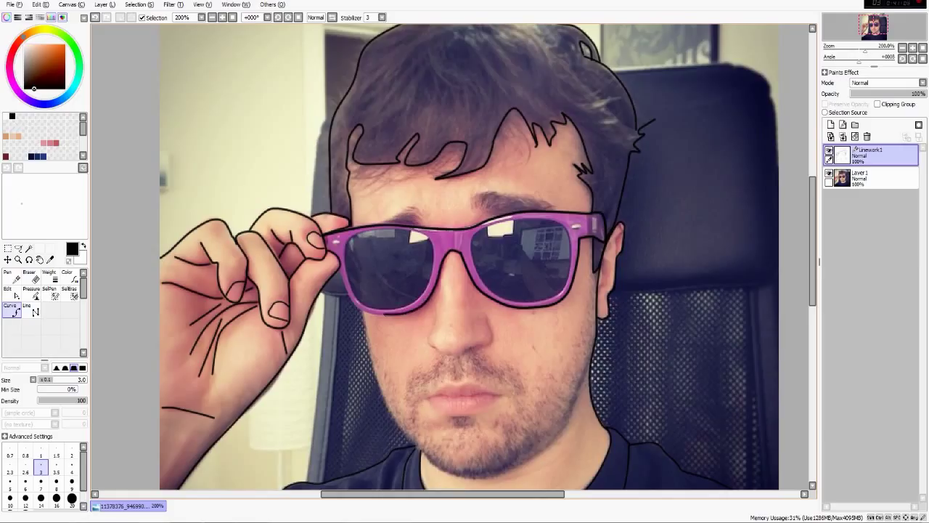
left_click(385, 314)
left_click(361, 310)
left_click(348, 294)
double_click(339, 266)
left_click_drag(495, 302, 535, 308)
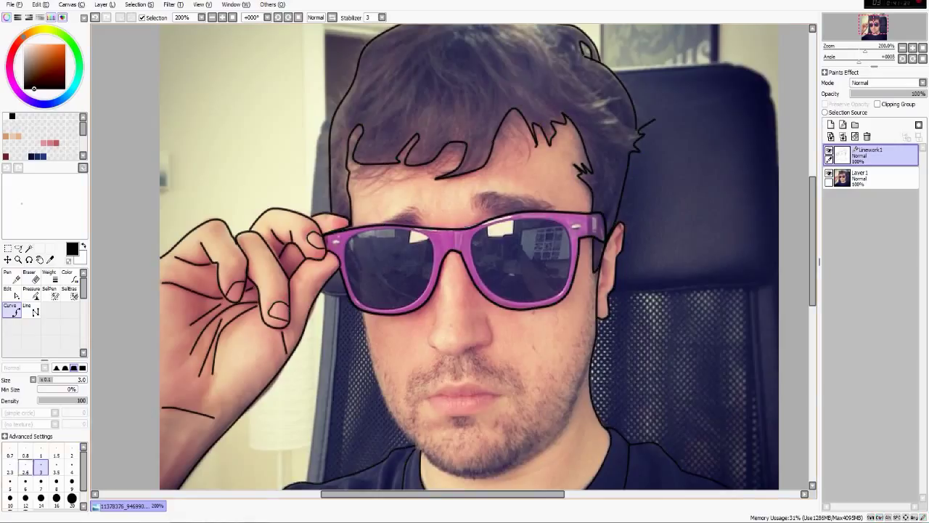
Draw the ear-side hinge line of the sunglasses at size 2.3 and outline the nearby rivet at size 1.5.
left_click(9, 467)
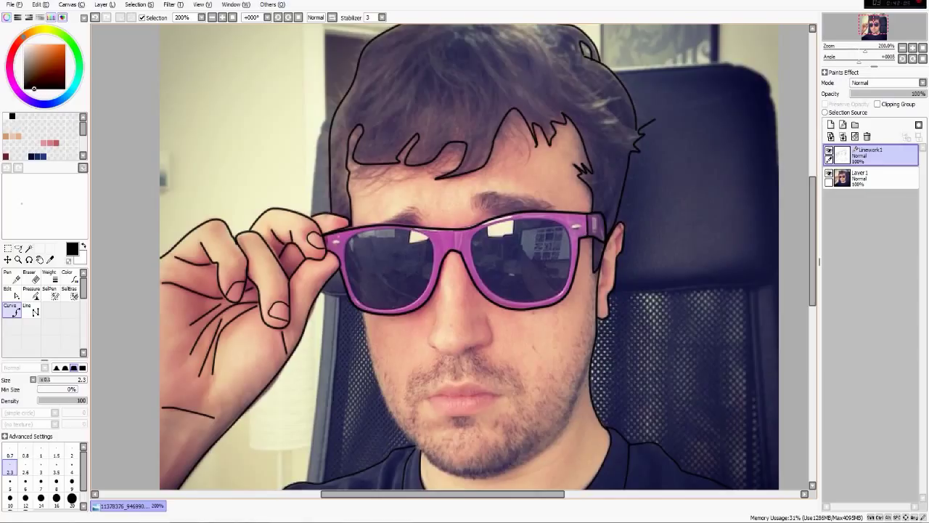
scroll(567, 240, "up", 4)
left_click(56, 451)
left_click(581, 207)
left_click(593, 194)
left_click(616, 192)
left_click(609, 206)
left_click(582, 209)
Outline the small rivet on the hand-side corner of the sunglasses frame.
scroll(580, 205, "down", 5)
scroll(334, 218, "up", 5)
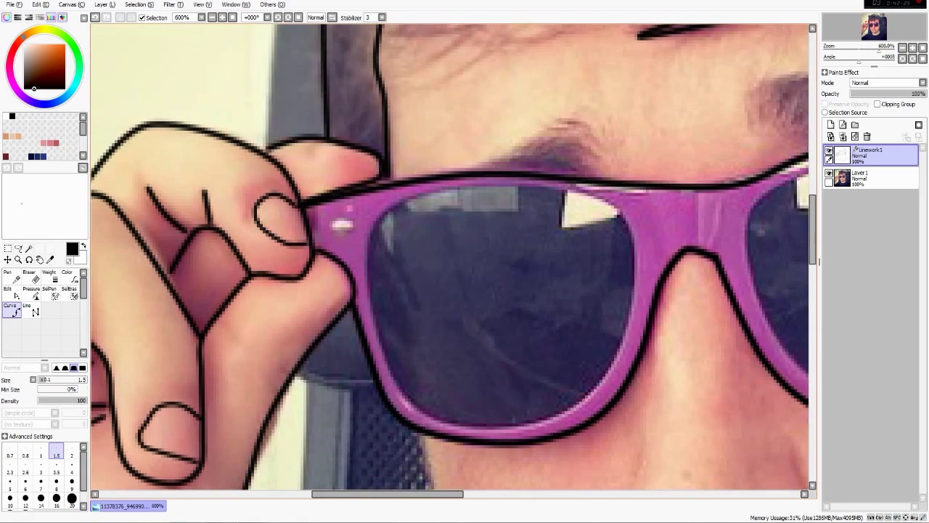
left_click(332, 222)
left_click(337, 217)
left_click(354, 219)
left_click(351, 230)
left_click(334, 231)
left_click(331, 223)
Set the curve size to 2 and trace the inner rim around the hand-side lens as a closed outline.
scroll(334, 223, "down", 6)
scroll(494, 268, "up", 5)
left_click(72, 451)
left_click(329, 178)
left_click(353, 158)
left_click(376, 150)
left_click(411, 147)
mouse_move(461, 148)
left_mouse_down()
mouse_move(499, 146)
mouse_move(538, 171)
mouse_move(547, 239)
mouse_move(511, 313)
mouse_move(453, 346)
mouse_move(390, 341)
mouse_move(357, 324)
mouse_move(331, 265)
mouse_move(322, 186)
left_mouse_up()
left_click(321, 194)
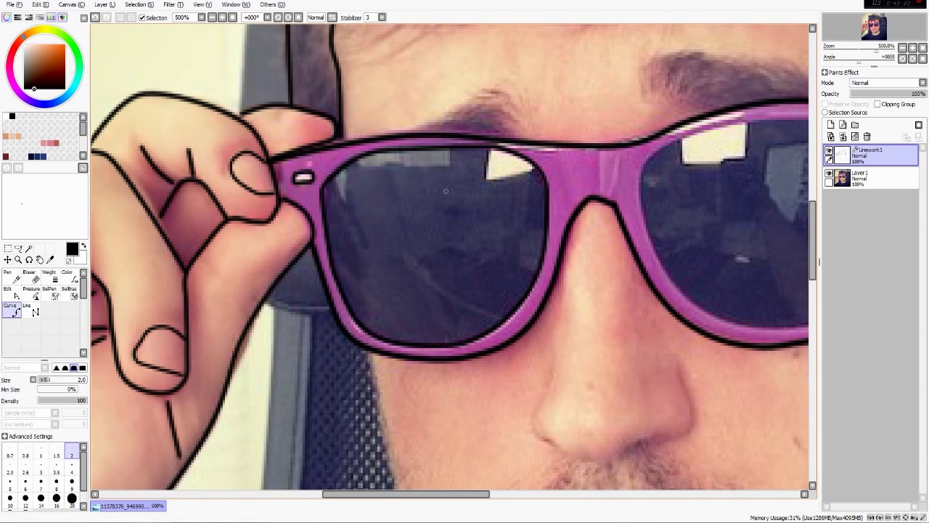
Trace the inner rim around the ear-side lens as a closed outline.
left_click_drag(446, 191, 175, 204)
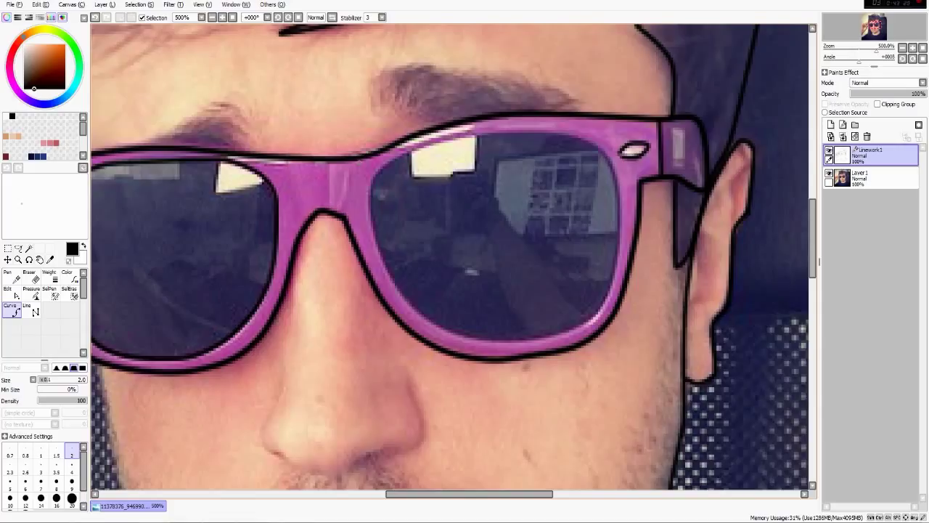
left_click(427, 141)
left_click(477, 134)
left_click(558, 133)
left_click(616, 180)
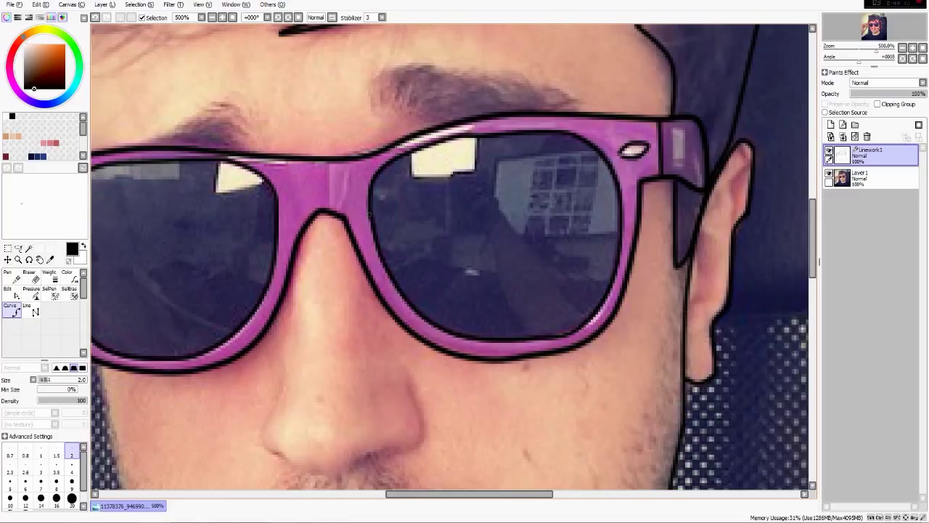
Set the curve size to 0.7 and outline the eyebrow above the ear-side lens down to the frame.
scroll(404, 216, "down", 3)
scroll(412, 142, "up", 4)
left_click(9, 451)
left_click(600, 261)
left_click(595, 248)
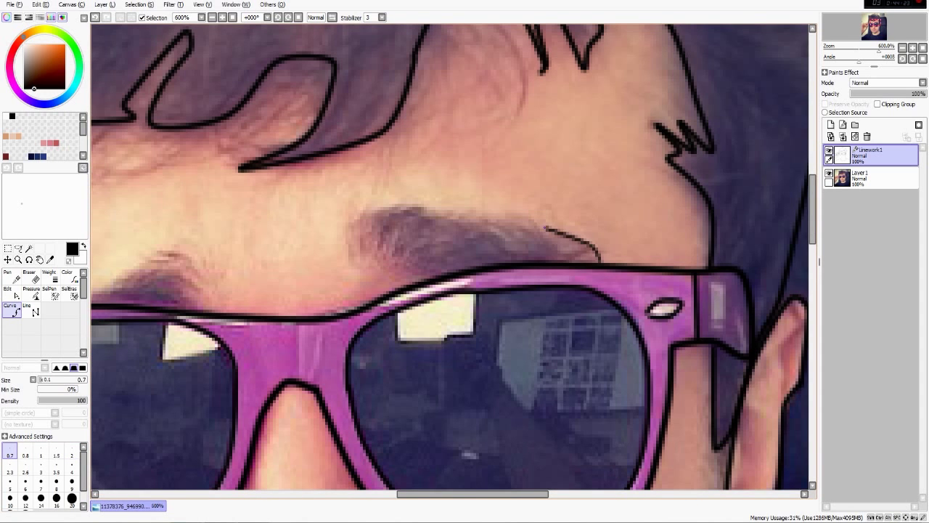
left_click(536, 224)
left_click(437, 214)
left_click(360, 212)
left_click(351, 224)
left_click(353, 250)
left_click(372, 264)
double_click(431, 276)
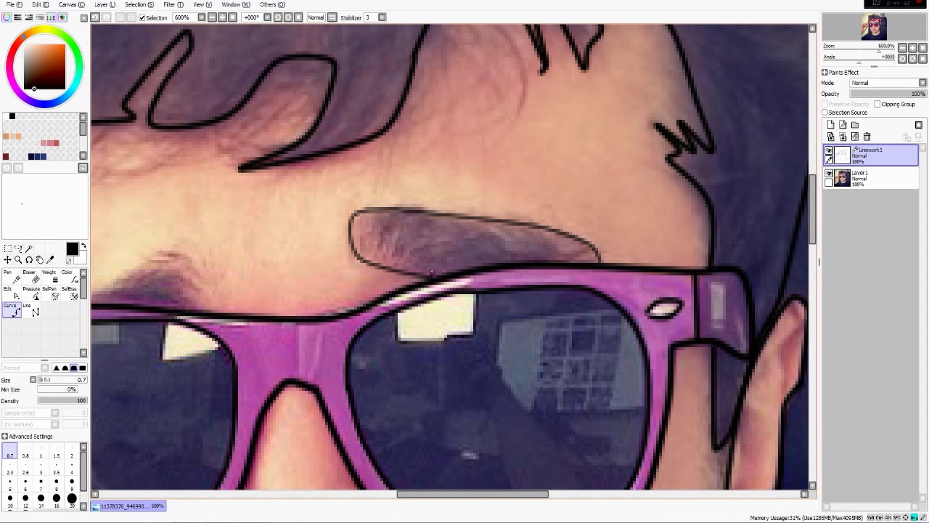
Outline the visible part of the eyebrow above the hand-side lens.
left_click_drag(277, 246, 658, 251)
left_click(479, 304)
left_click(503, 290)
left_click(546, 259)
left_click(578, 280)
double_click(586, 318)
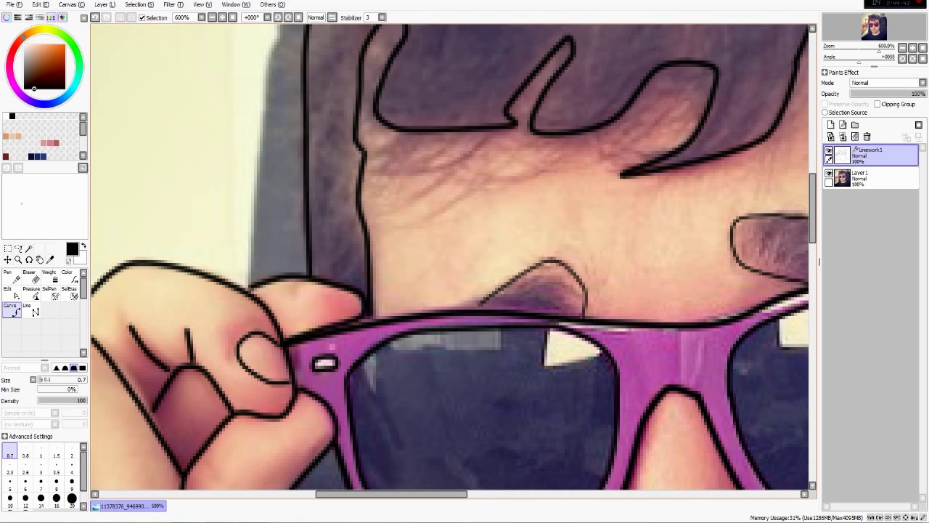
Trace the nose's sides, base and shaded nostril.
left_click_drag(581, 406, 413, 107)
left_click(608, 289)
left_click(618, 328)
left_click(618, 372)
left_click(560, 374)
double_click(530, 403)
left_click(594, 378)
mouse_move(528, 402)
left_mouse_down()
mouse_move(640, 368)
mouse_move(577, 366)
mouse_move(548, 305)
mouse_move(573, 267)
left_mouse_up()
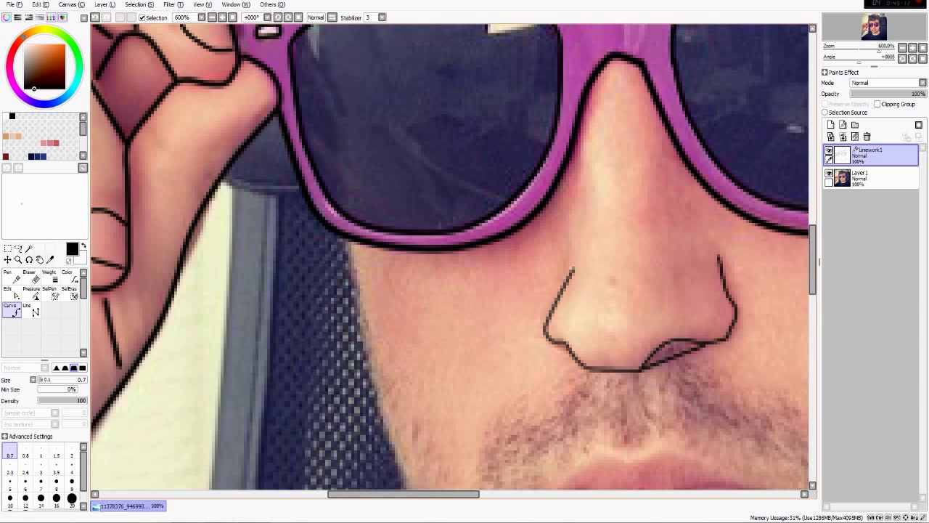
Shape the outline of the lips and draw the parting line between them.
scroll(602, 250, "down", 5)
left_click_drag(516, 280, 559, 277)
scroll(558, 277, "up", 3)
scroll(501, 312, "up", 2)
mouse_move(499, 313)
left_mouse_down()
mouse_move(548, 308)
mouse_move(614, 334)
mouse_move(573, 367)
mouse_move(531, 381)
mouse_move(550, 381)
mouse_move(484, 383)
mouse_move(431, 348)
mouse_move(503, 313)
left_mouse_up()
left_click_drag(482, 388, 465, 374)
left_click_drag(550, 382, 559, 373)
left_click_drag(433, 348, 433, 340)
left_click_drag(501, 375, 495, 387)
left_click(433, 340)
left_click(498, 341)
left_click(565, 336)
double_click(610, 334)
Review the face linework by toggling the photo layer's visibility, and undo the stray edit.
scroll(600, 335, "down", 5)
scroll(600, 334, "up", 1)
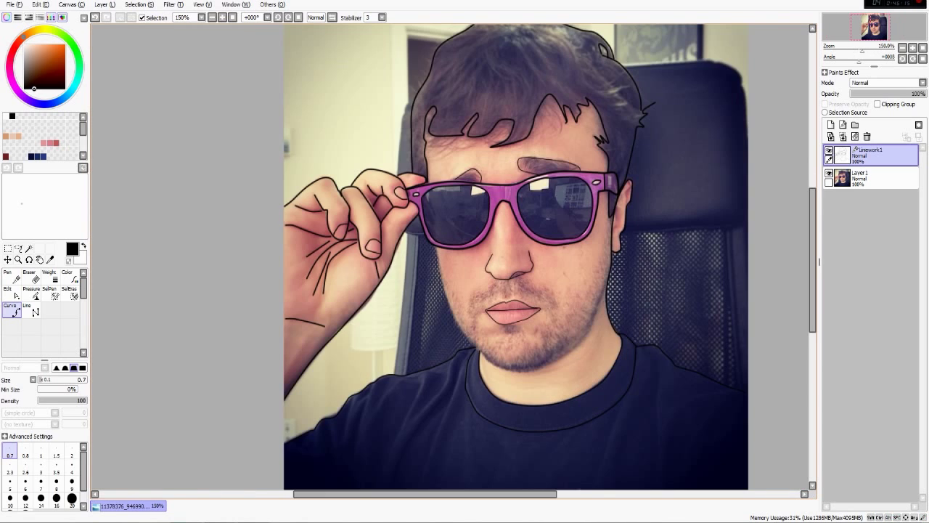
left_click(829, 175)
left_click_drag(510, 323, 532, 312)
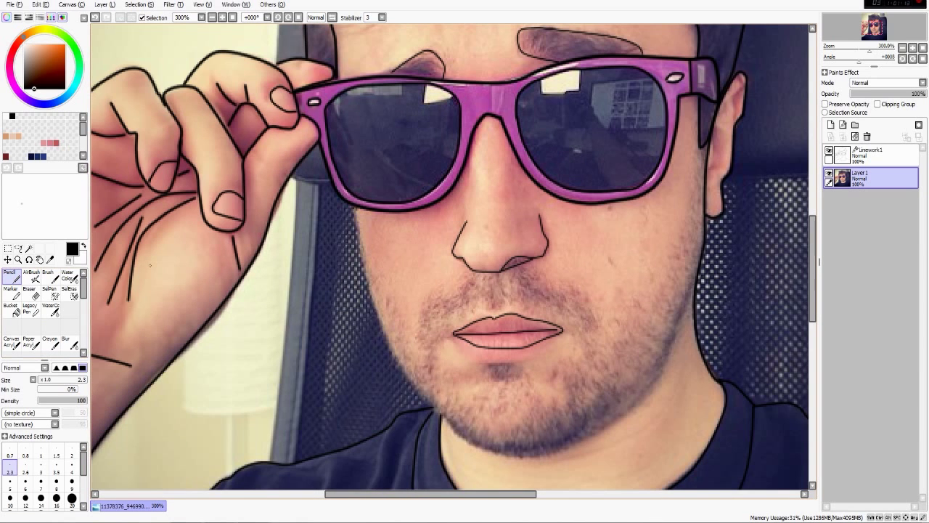
key("ctrl+z")
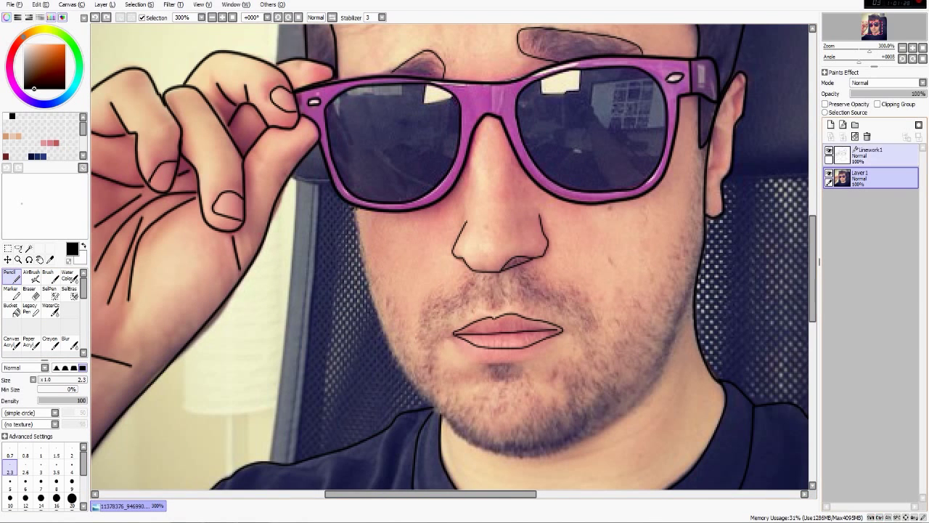
On the linework layer, trace the jawline at size 2.3 from the hand-side cheek around the chin to the opposite side.
left_click(880, 155)
left_click(9, 466)
left_click(354, 209)
left_click(363, 270)
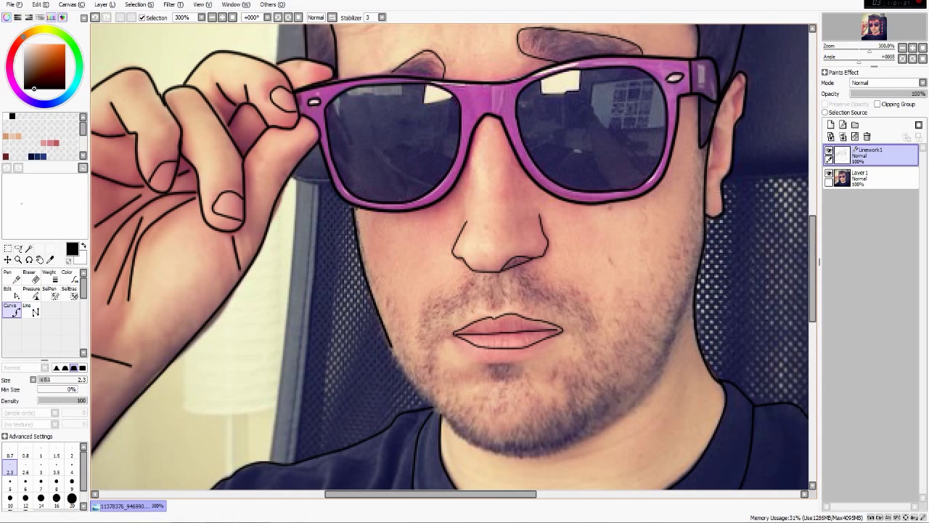
left_click(394, 352)
left_click(445, 419)
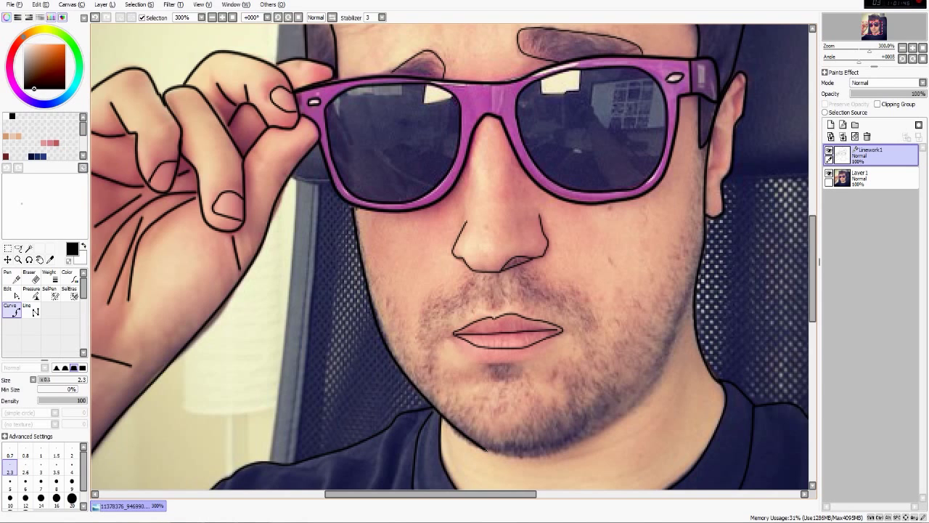
left_click(486, 446)
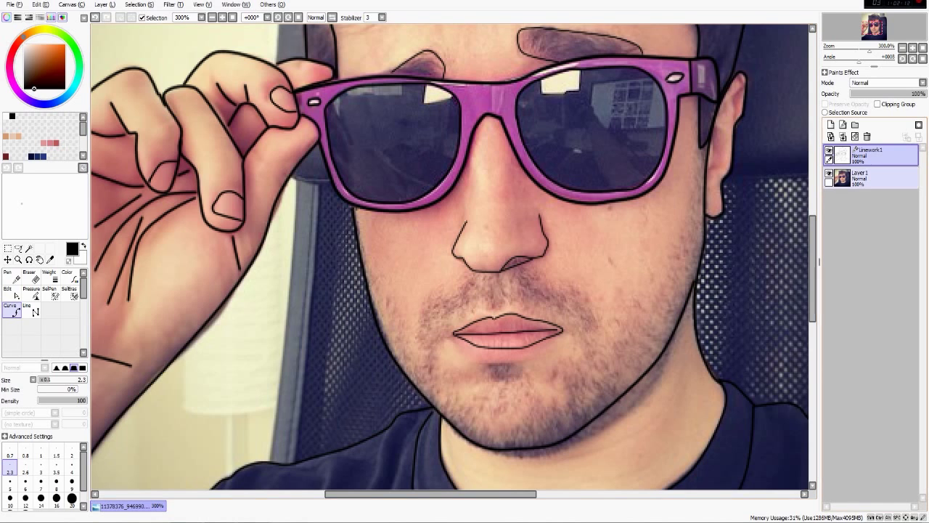
Review the full linework with the photo layer hidden, and show the photo again.
left_click(829, 174)
scroll(626, 274, "down", 3)
scroll(731, 282, "up", 1)
left_click(829, 173)
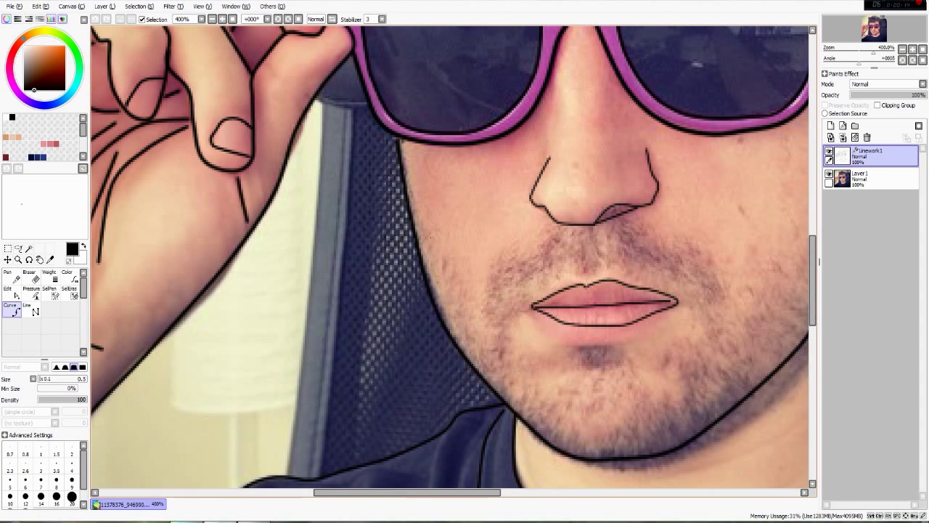
Trace the beard's upper edge from the hand-side cheek over the moustache under the nose to the opposite cheek.
left_click(419, 227)
left_click(483, 330)
left_click(501, 266)
left_click(549, 244)
left_click(554, 229)
left_click(559, 224)
left_click(595, 224)
left_click(625, 214)
left_click(640, 223)
left_click(652, 239)
left_click(679, 245)
left_click(696, 245)
Continue the beard's edge along the ear-side cheek up to the sunglasses arm, and adjust its curve.
left_click_drag(746, 312, 625, 316)
left_click(623, 316)
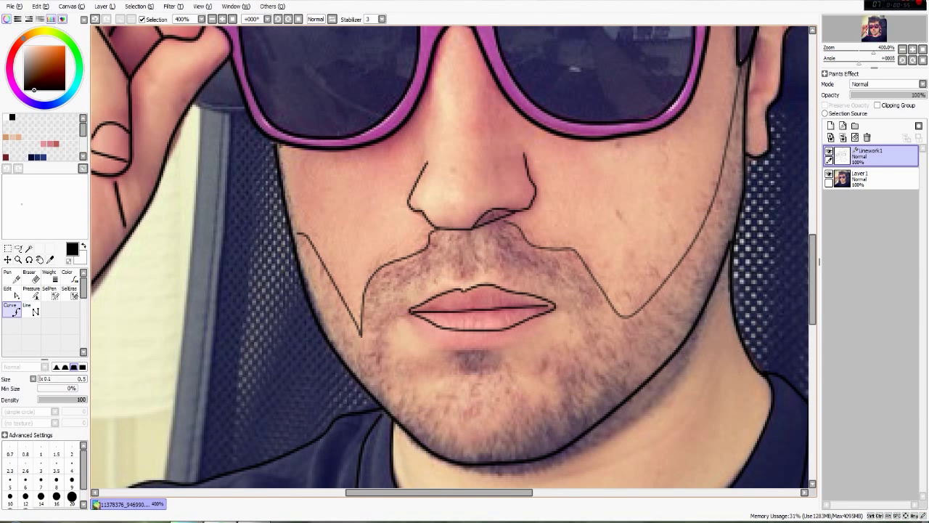
double_click(739, 64)
left_click(739, 64, "ctrl")
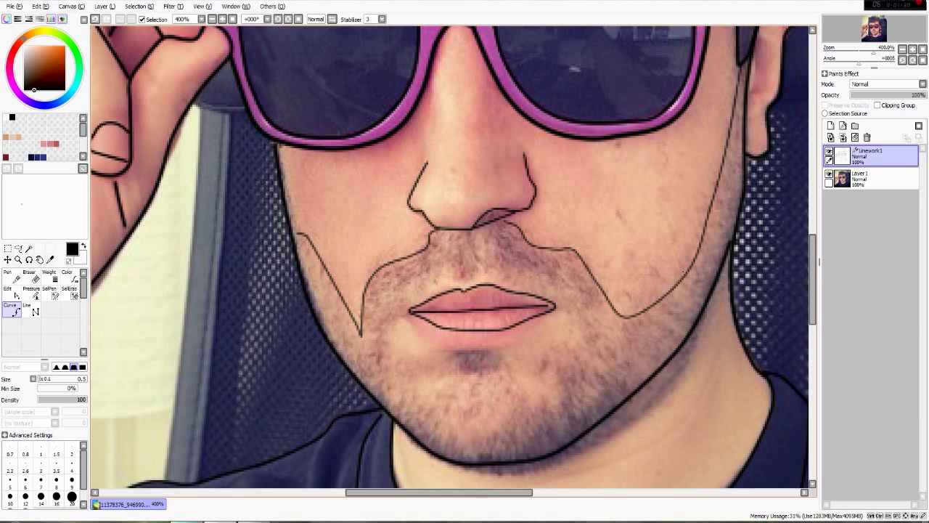
left_click_drag(621, 316, 606, 315)
left_click_drag(692, 272, 679, 279)
Trace the inner beard edge from above the upper lip around the hand-side mouth corner and across the chin.
left_click(468, 281)
left_click(453, 279)
left_click(440, 263)
left_click(415, 288)
left_click(397, 311)
left_click(393, 357)
left_click(426, 381)
left_click(457, 402)
left_click(474, 394)
left_click(476, 379)
left_click(508, 373)
left_click(537, 410)
left_click(564, 401)
left_click(554, 367)
double_click(542, 366)
Trace the inner beard edge from the chin around the other mouth corner back to above the upper lip.
left_click(536, 370)
left_click(578, 336)
left_click(556, 290)
left_click(534, 283)
left_click(502, 280)
left_click(485, 272)
left_click(479, 264)
double_click(469, 281)
Outline the small beard patch beneath the lower lip and fine-tune the beard contours around the chin.
left_click(457, 350)
left_click(456, 372)
left_click(484, 374)
left_click(491, 351)
double_click(458, 349)
scroll(532, 341, "down", 5)
scroll(631, 338, "up", 2)
left_click_drag(510, 358, 496, 376)
left_click_drag(426, 384, 472, 389)
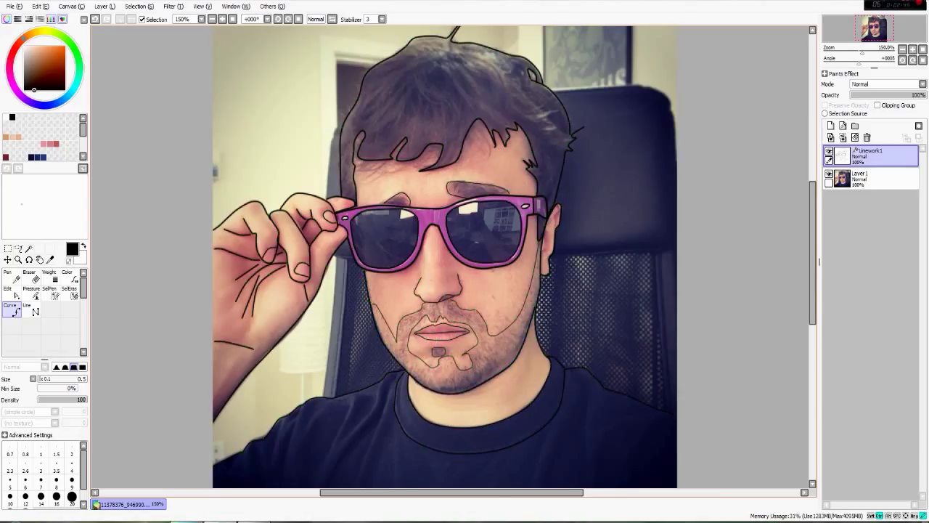
Hide the photo layer and undo the beard contours around the mouth, chin and cheeks.
left_click(829, 174)
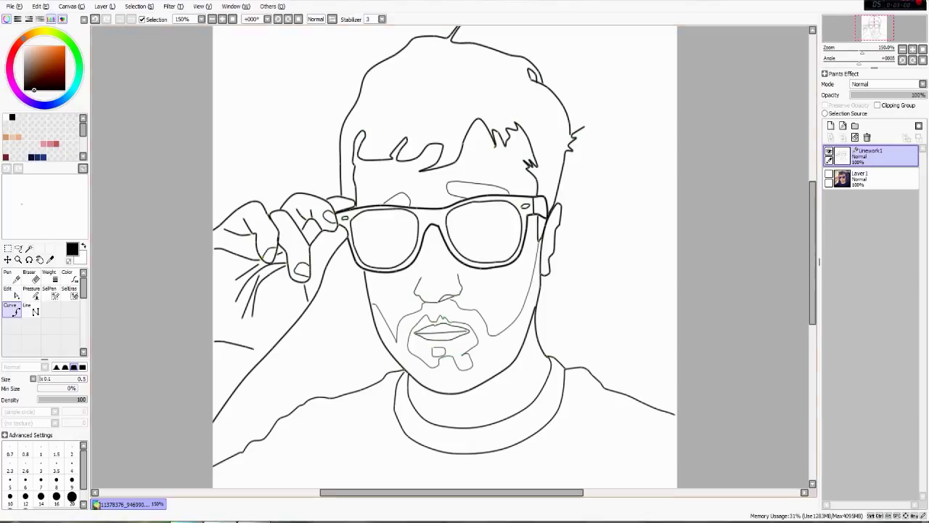
key("ctrl+z")
key("ctrl+z")
key("ctrl+z")
key("ctrl+z")
key("ctrl+z")
key("ctrl+z")
key("ctrl+z")
key("ctrl+z")
key("ctrl+z")
key("ctrl+z")
key("ctrl+z")
key("ctrl+z")
key("ctrl+z")
key("ctrl+z")
key("ctrl+z")
key("ctrl+z")
key("ctrl+z")
key("ctrl+z")
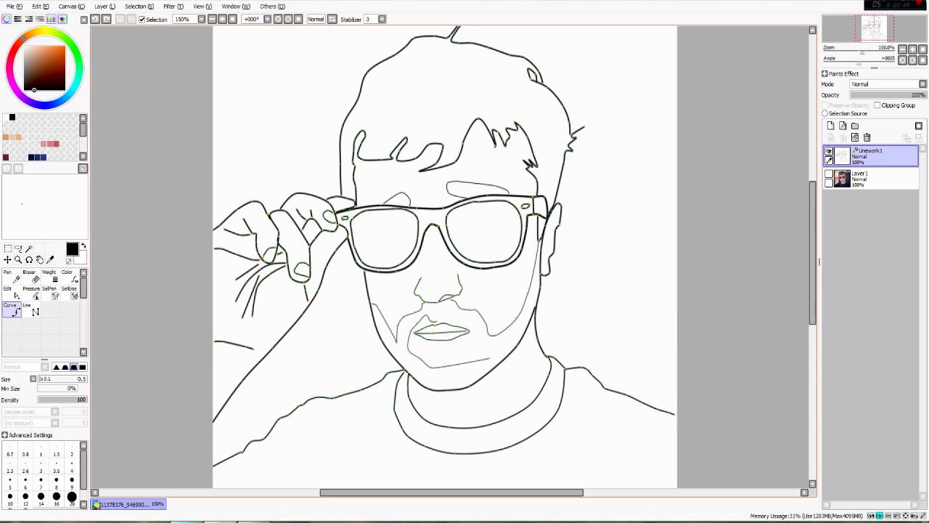
key("ctrl+z")
key("ctrl+z")
key("ctrl+z")
key("ctrl+z")
key("ctrl+z")
key("ctrl+z")
With the photo visible, trace the chair back's upper and ear-side edges on a new linework layer using a size 9 brush.
scroll(612, 286, "down", 3)
scroll(612, 286, "up", 5)
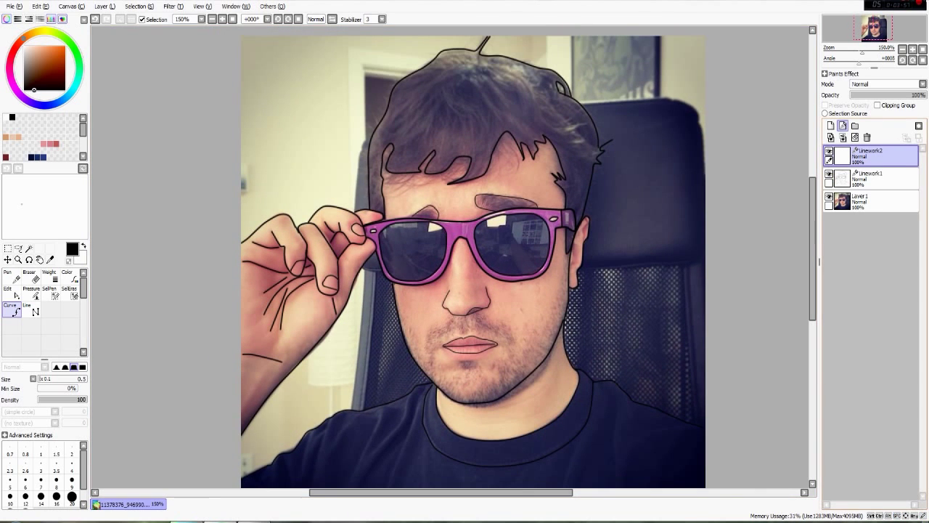
left_click(10, 452)
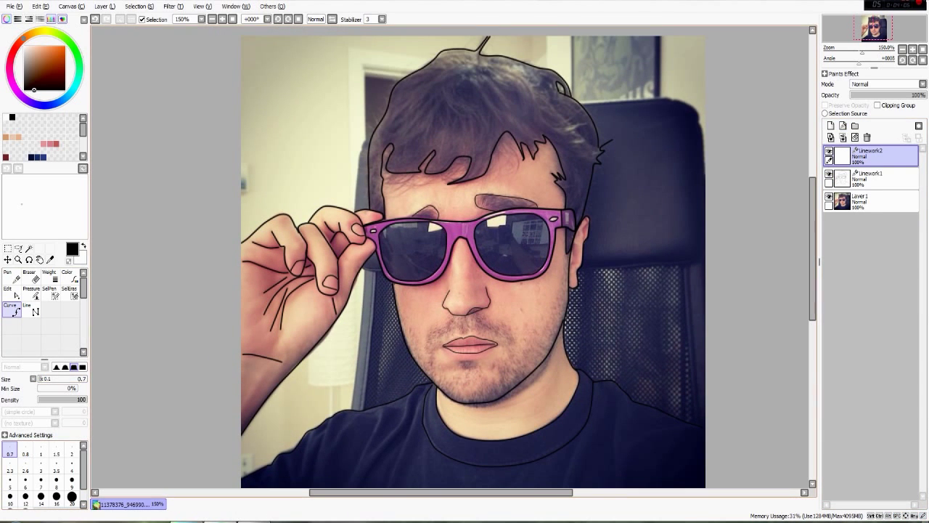
left_click(71, 482)
left_click(585, 106)
left_click(668, 97)
left_click(698, 115)
left_click(705, 174)
double_click(708, 276)
left_click_drag(707, 277, 789, 218)
Trace the edges of the chair's hand-side post from beside the hair to the shoulder with thick lines.
left_click(446, 82)
left_click(437, 136)
left_click(437, 151)
key("Return")
left_click(444, 212)
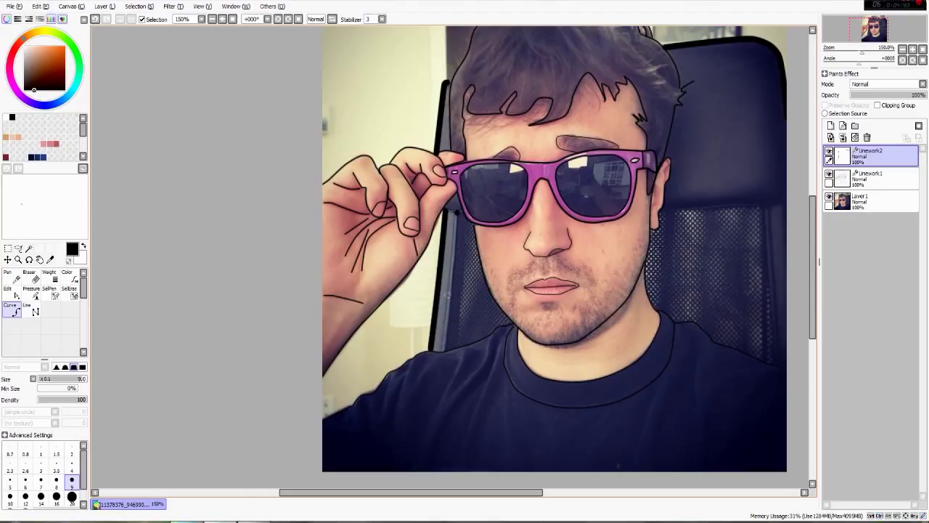
Trace the chair's ear-side frame down to the shoulder and the headrest's lower edge, and check the lines without the photo.
left_click(762, 209)
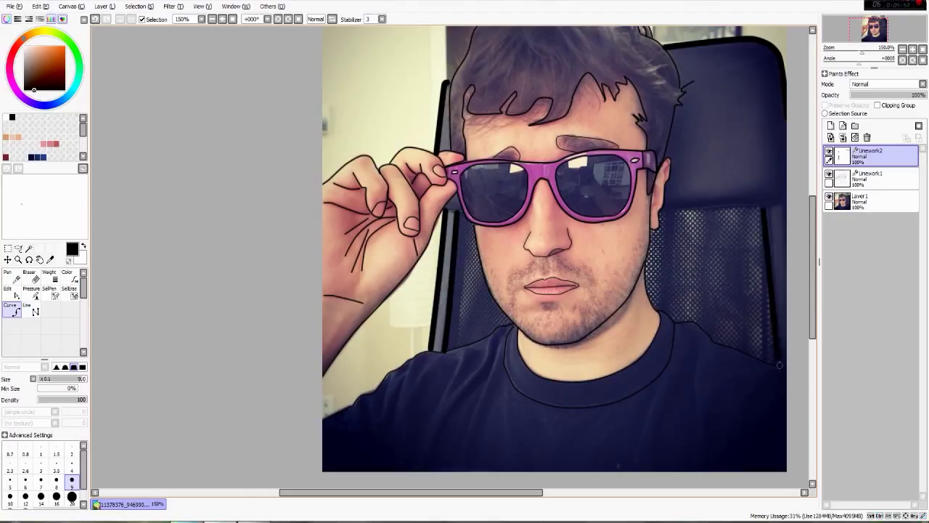
left_click_drag(763, 211, 769, 207)
left_click(786, 197)
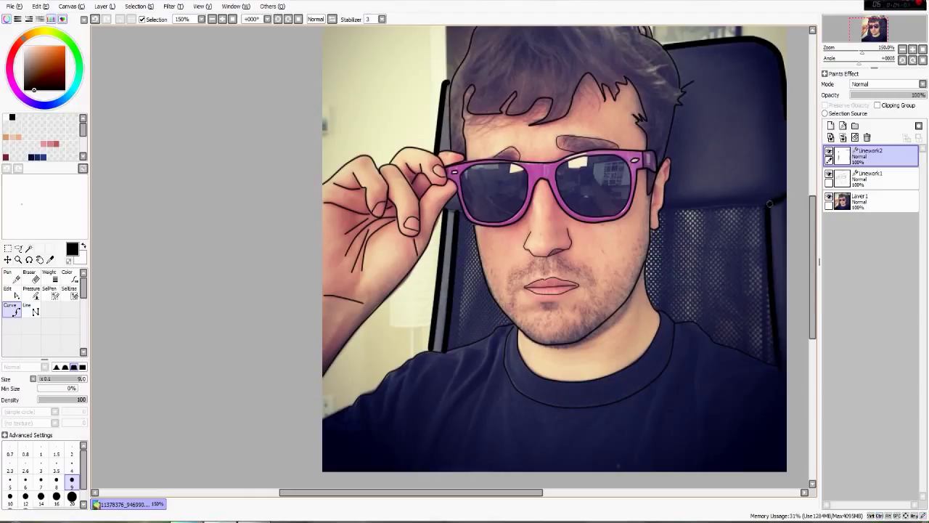
left_click(766, 205)
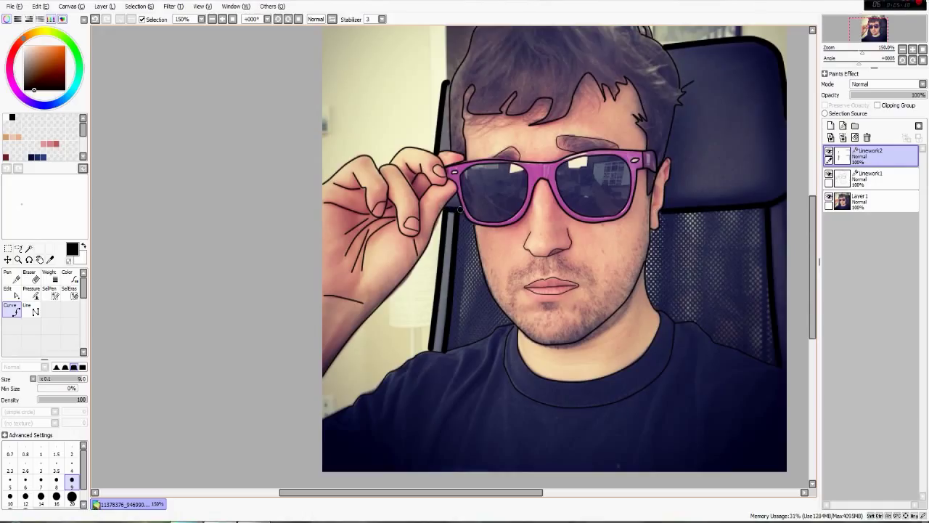
left_click(829, 196)
left_click(829, 196)
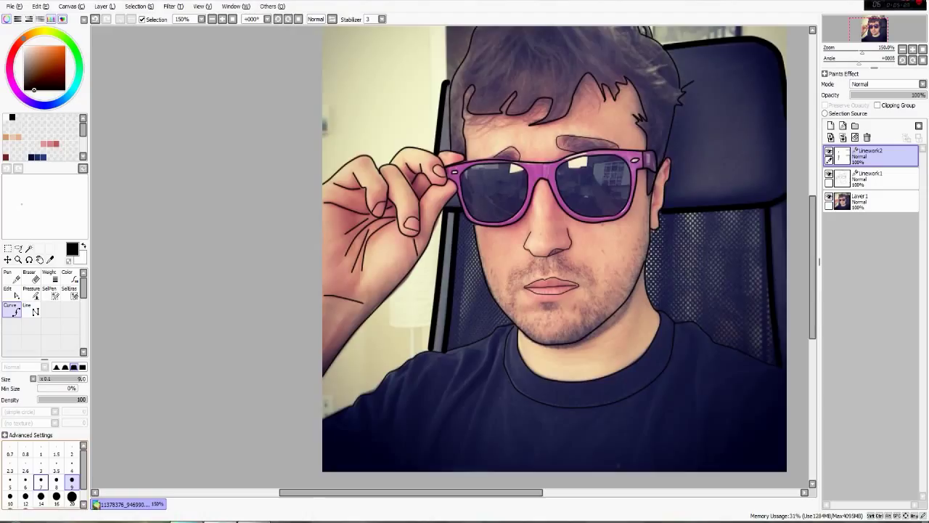
Try tracing parallel lines across the chair mesh beside the hand-side post with a size 7 brush.
left_click(40, 482)
scroll(663, 347, "up", 2)
left_click(256, 80)
double_click(234, 350)
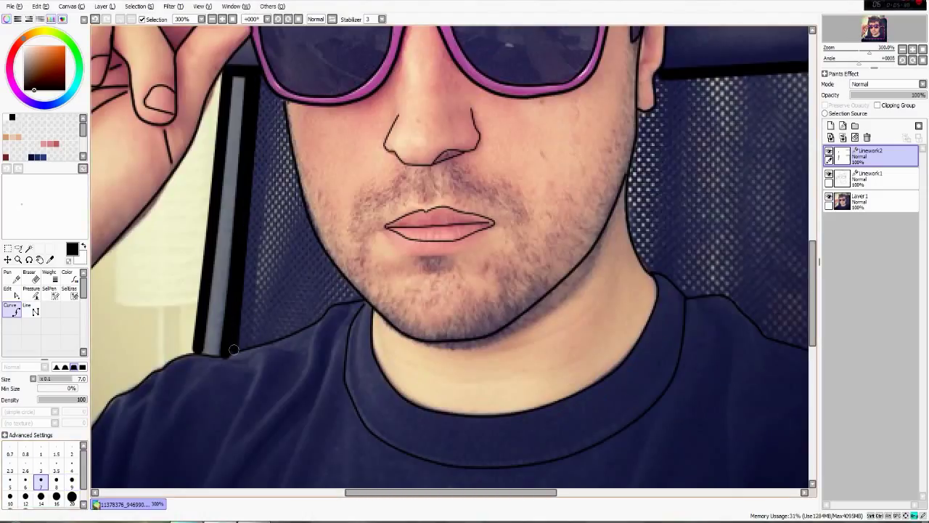
left_click(267, 91)
double_click(248, 347)
left_click(285, 123)
double_click(258, 339)
key("ctrl+z")
key("ctrl+z")
key("ctrl+z")
key("ctrl+z")
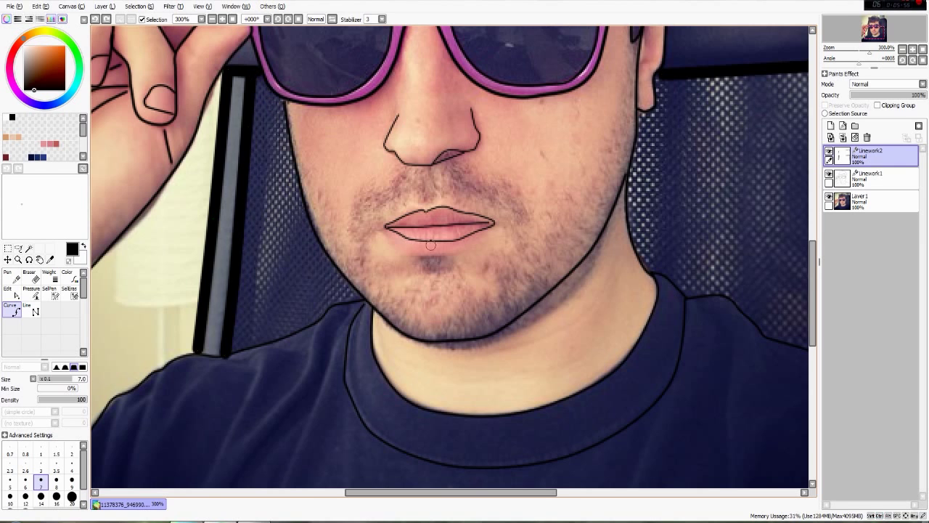
Hide the photo and replace the chair linework layer with a new blank regular layer.
scroll(428, 244, "down", 3)
scroll(508, 195, "up", 1)
left_click(829, 196)
left_click(867, 138)
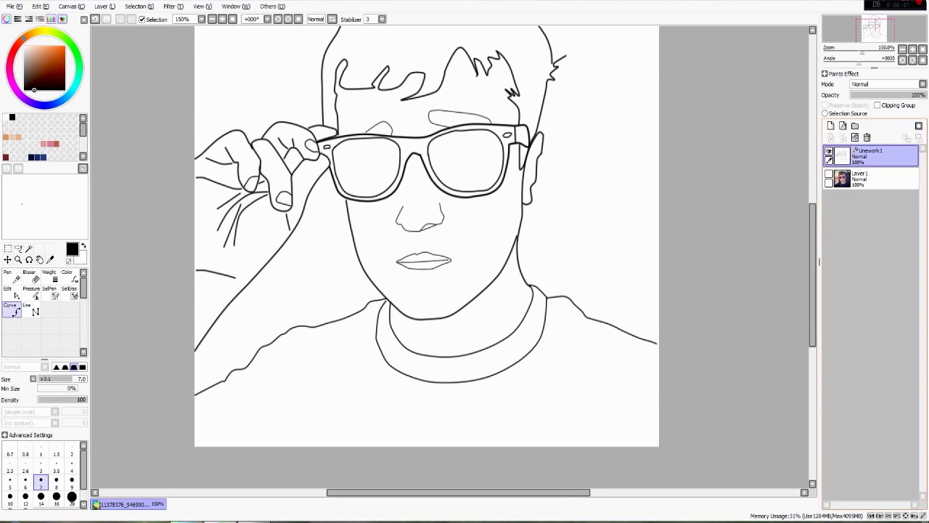
left_click(830, 126)
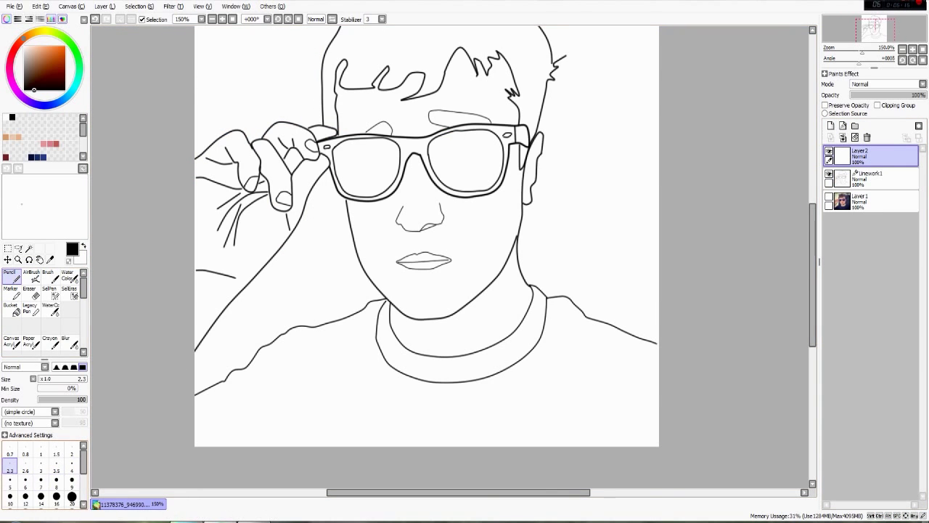
Mark the shirt's ear-side sleeve and shoulder below the outline with the selection pen at size 35.
left_click(71, 293)
scroll(587, 431, "up", 3)
left_click(50, 293)
left_click(41, 480)
mouse_move(758, 458)
left_mouse_down()
mouse_move(754, 332)
mouse_move(755, 231)
mouse_move(665, 192)
mouse_move(687, 206)
left_mouse_up()
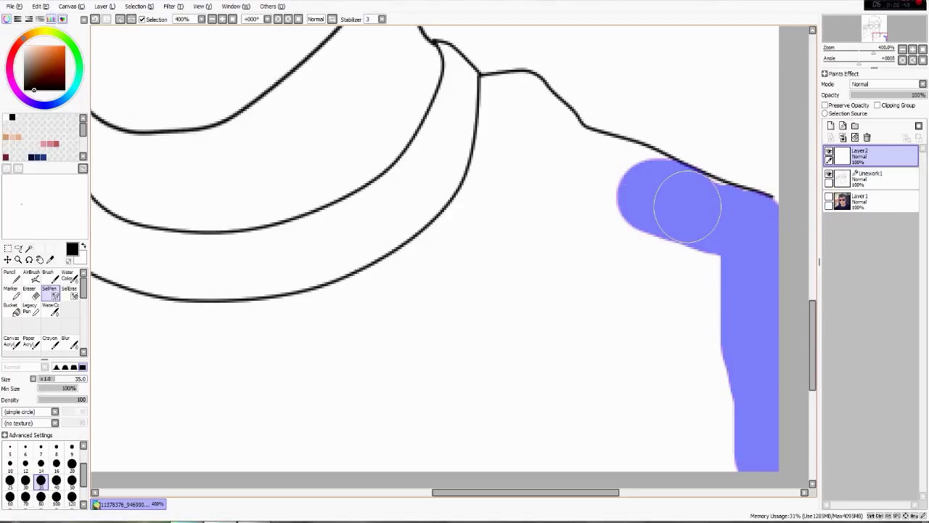
mouse_move(687, 205)
left_mouse_down()
mouse_move(697, 203)
mouse_move(548, 137)
mouse_move(512, 104)
mouse_move(559, 145)
mouse_move(713, 455)
mouse_move(655, 450)
mouse_move(782, 452)
left_mouse_up()
mouse_move(768, 463)
left_mouse_down()
mouse_move(701, 259)
mouse_move(718, 312)
mouse_move(687, 365)
left_mouse_up()
mouse_move(696, 459)
left_mouse_down()
mouse_move(620, 434)
mouse_move(639, 244)
mouse_move(670, 192)
mouse_move(632, 150)
mouse_move(623, 205)
mouse_move(588, 282)
mouse_move(575, 455)
mouse_move(605, 306)
mouse_move(606, 221)
mouse_move(626, 189)
mouse_move(636, 124)
left_mouse_up()
Extend the painted selection along the collar and across the rest of the shirt.
left_click(9, 463)
scroll(617, 85, "down", 2)
mouse_move(570, 248)
left_mouse_down()
mouse_move(724, 351)
mouse_move(672, 365)
mouse_move(253, 378)
mouse_move(270, 354)
mouse_move(684, 322)
mouse_move(705, 301)
mouse_move(614, 341)
mouse_move(719, 233)
mouse_move(512, 336)
mouse_move(472, 273)
mouse_move(417, 265)
mouse_move(386, 315)
mouse_move(473, 245)
mouse_move(705, 218)
mouse_move(628, 296)
left_mouse_up()
left_click(25, 497)
scroll(628, 296, "up", 2)
left_click_drag(562, 324, 211, 442)
Trim the selection where it spills past the shirt outline using the selection eraser.
left_click(70, 294)
mouse_move(464, 152)
left_mouse_down()
mouse_move(471, 182)
mouse_move(395, 152)
mouse_move(373, 188)
mouse_move(376, 220)
mouse_move(361, 254)
mouse_move(322, 300)
mouse_move(276, 324)
left_mouse_up()
left_click_drag(277, 324, 574, 262)
mouse_move(552, 273)
left_mouse_down()
mouse_move(490, 278)
mouse_move(360, 218)
mouse_move(348, 154)
left_mouse_up()
Fill the remaining gaps in the shirt selection along the outline with a smaller selection pen.
left_click(50, 293)
left_click(10, 482)
left_click(10, 464)
left_click_drag(337, 259, 367, 293)
mouse_move(586, 298)
left_mouse_down()
mouse_move(609, 288)
mouse_move(659, 265)
left_mouse_up()
left_click_drag(318, 232, 319, 165)
left_click_drag(365, 324, 716, 402)
Remove the selection overflow above the hand-side shoulder with the selection eraser at size 10.
left_click(69, 293)
left_click(11, 482)
mouse_move(656, 231)
left_mouse_down()
mouse_move(632, 231)
mouse_move(568, 270)
mouse_move(601, 249)
mouse_move(589, 268)
mouse_move(476, 303)
mouse_move(406, 308)
mouse_move(351, 351)
mouse_move(507, 277)
mouse_move(456, 347)
mouse_move(397, 370)
left_mouse_up()
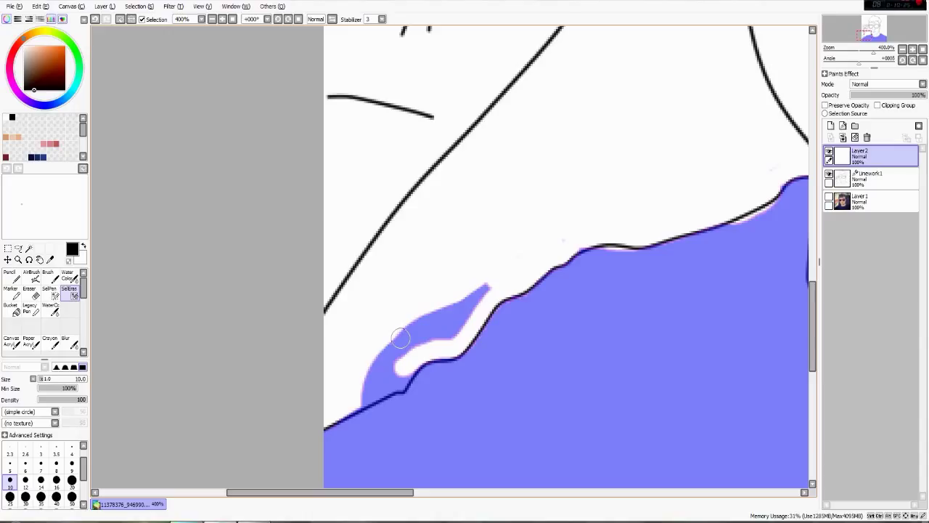
mouse_move(401, 335)
left_mouse_down()
mouse_move(399, 381)
mouse_move(368, 386)
mouse_move(476, 295)
left_mouse_up()
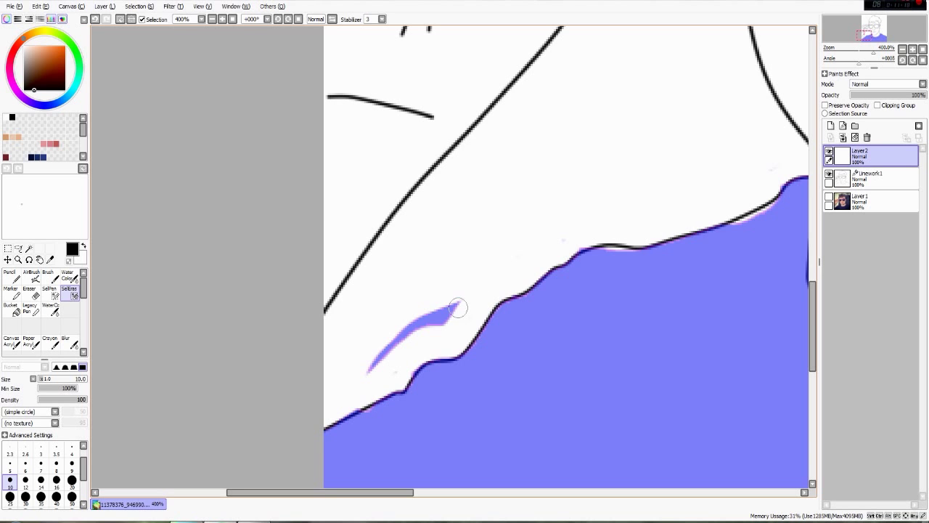
key("ctrl+z")
scroll(461, 300, "down", 2)
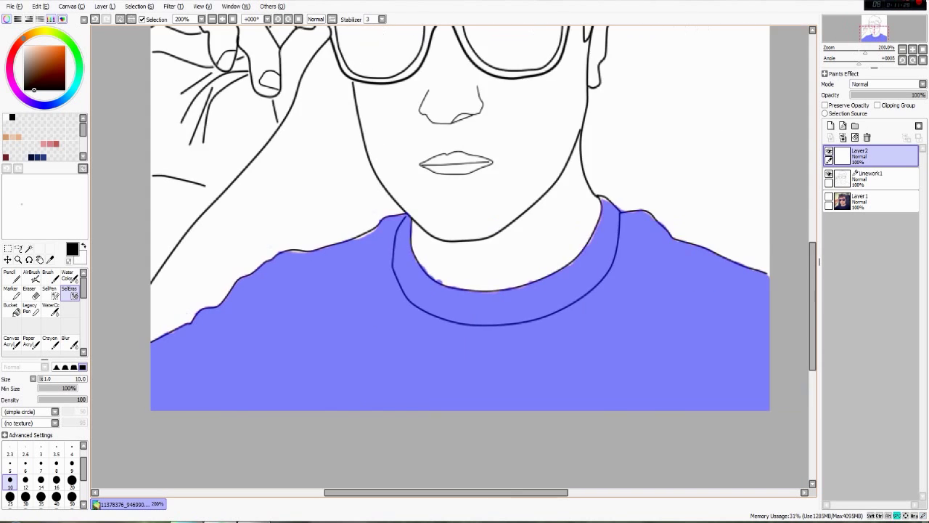
Sample the shirt's dark navy from the photo and fill the selected shirt area with the Pencil at size 500.
left_click(829, 197)
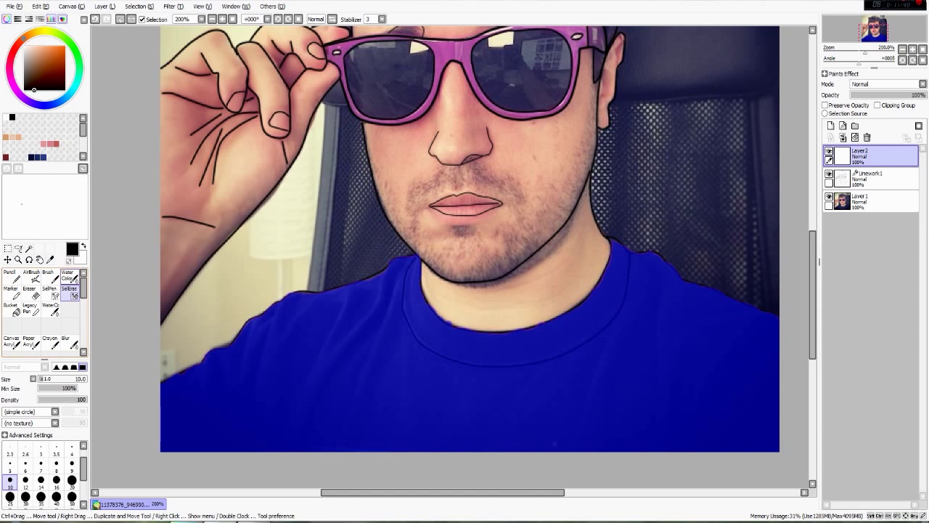
left_click(50, 259)
left_click(501, 350)
left_click(501, 350)
left_click(11, 277)
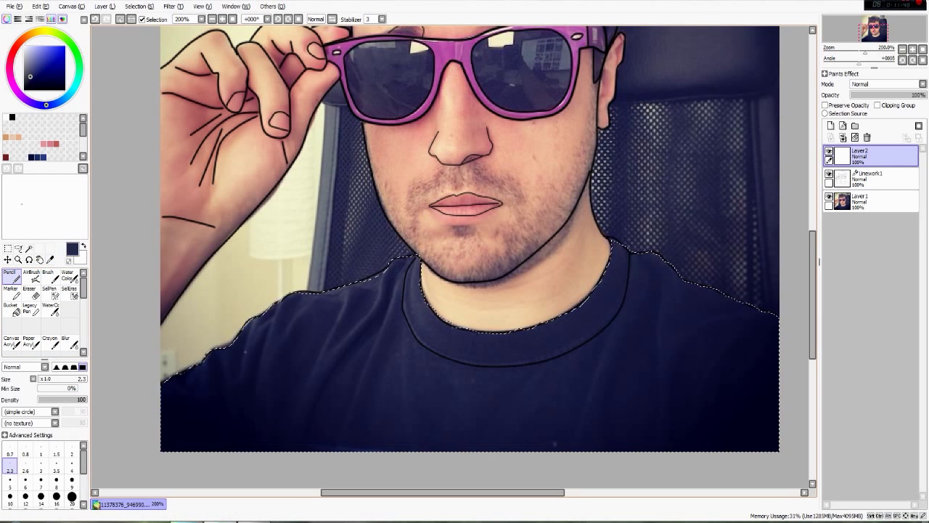
left_click_drag(83, 459, 84, 499)
left_click(42, 498)
mouse_move(327, 377)
left_mouse_down()
mouse_move(494, 346)
mouse_move(617, 349)
left_mouse_up()
Try airbrushing white over the hand side of the navy shirt.
left_click(31, 274)
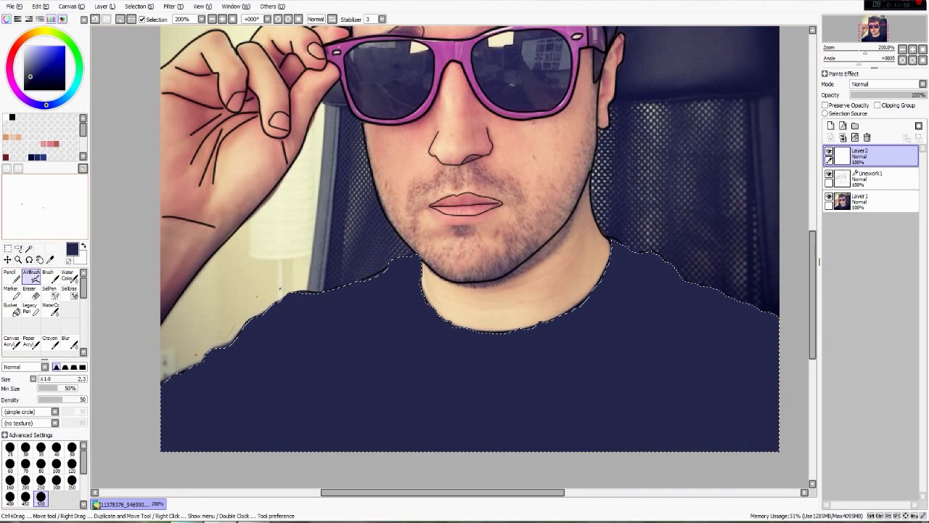
key("x")
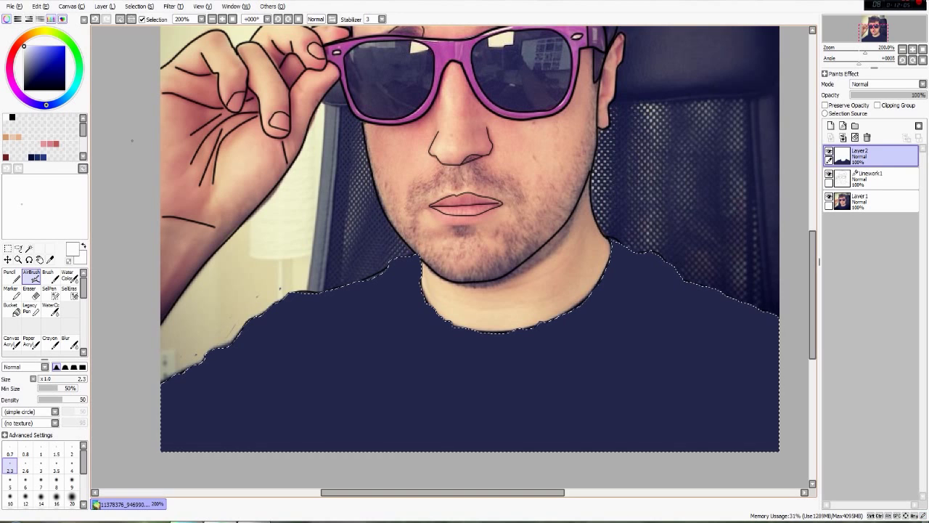
left_click_drag(245, 348, 222, 449)
key("ctrl+z")
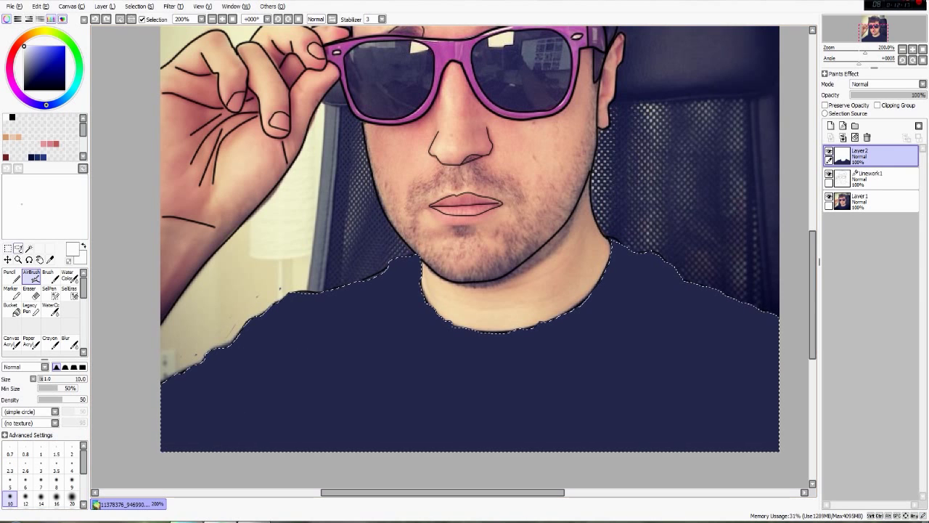
Clear the shirt selection with the selection eraser at size 450.
left_click(69, 292)
scroll(42, 479, "down", 3)
left_click(25, 498)
left_click_drag(204, 414, 835, 373)
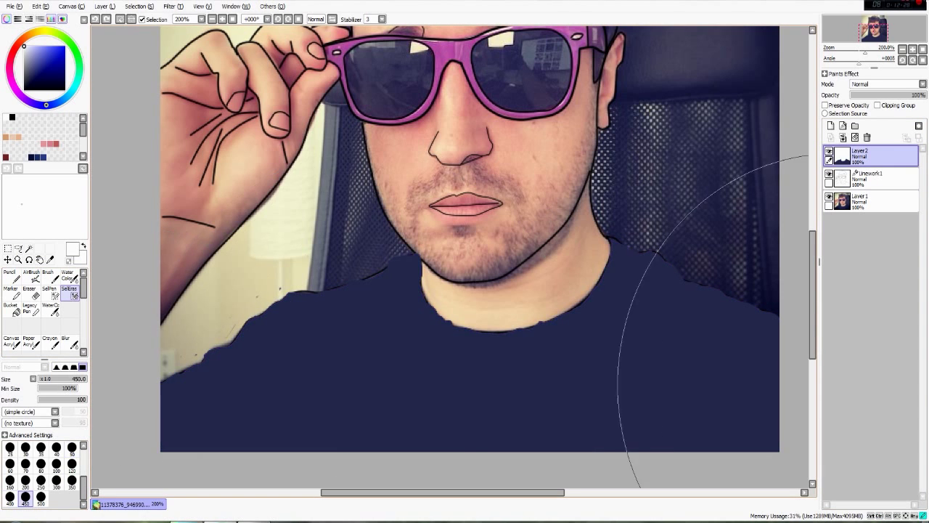
left_click(10, 274)
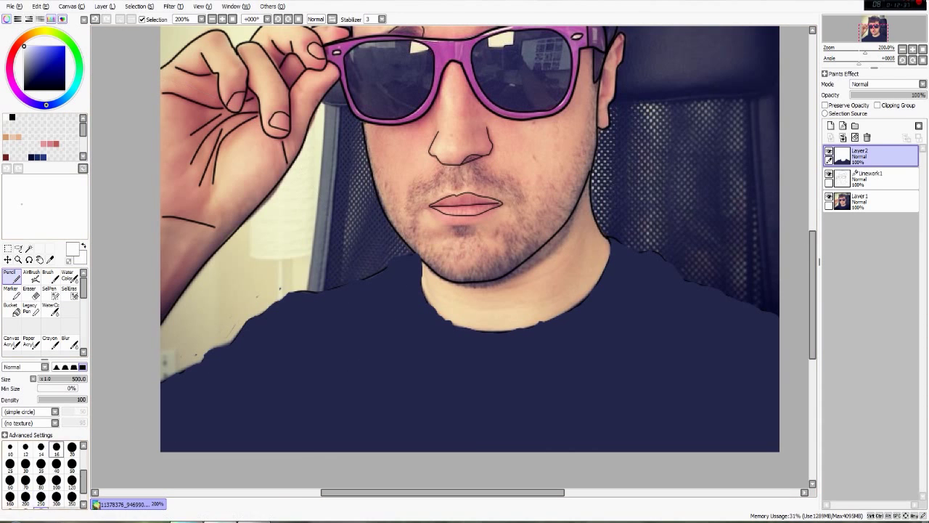
Add a new layer and outline the narrow neck area below the ear with the selection pen at size 2.3.
left_click(830, 125)
left_click(864, 199)
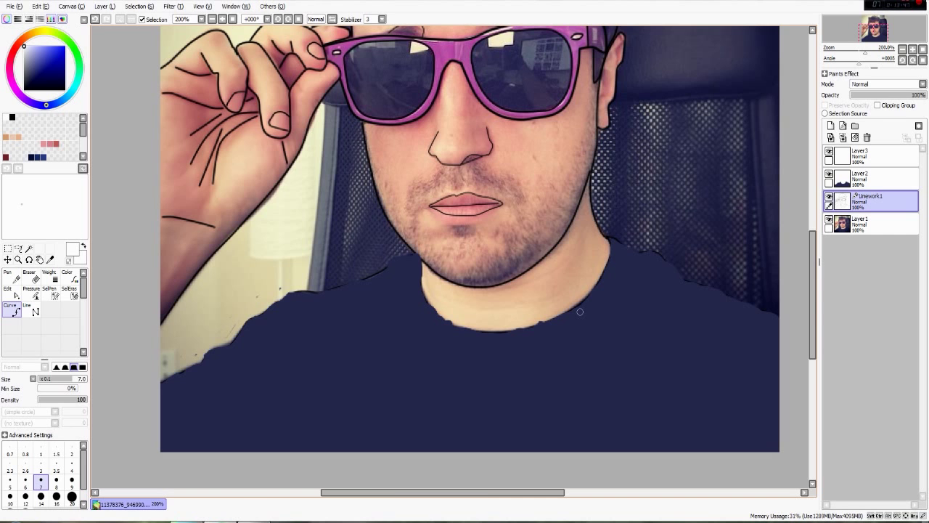
scroll(528, 273, "up", 3)
left_click(51, 292)
left_click(871, 157)
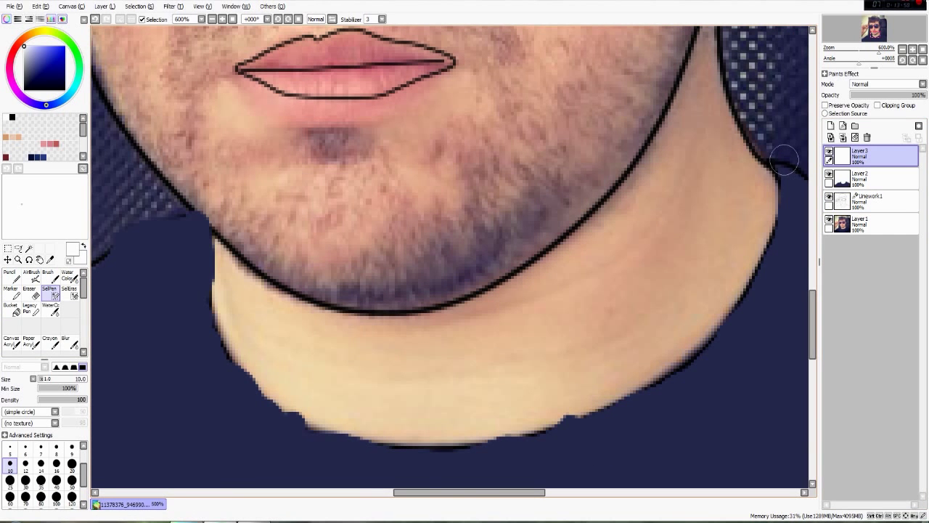
scroll(784, 161, "down", 1)
left_click(10, 449)
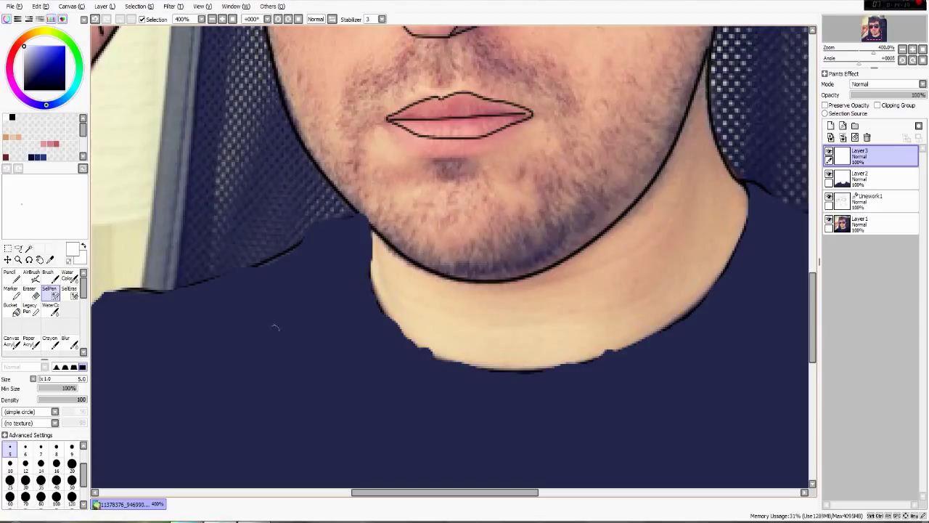
key("bracketleft")
key("bracketleft")
key("bracketleft")
key("bracketleft")
key("bracketleft")
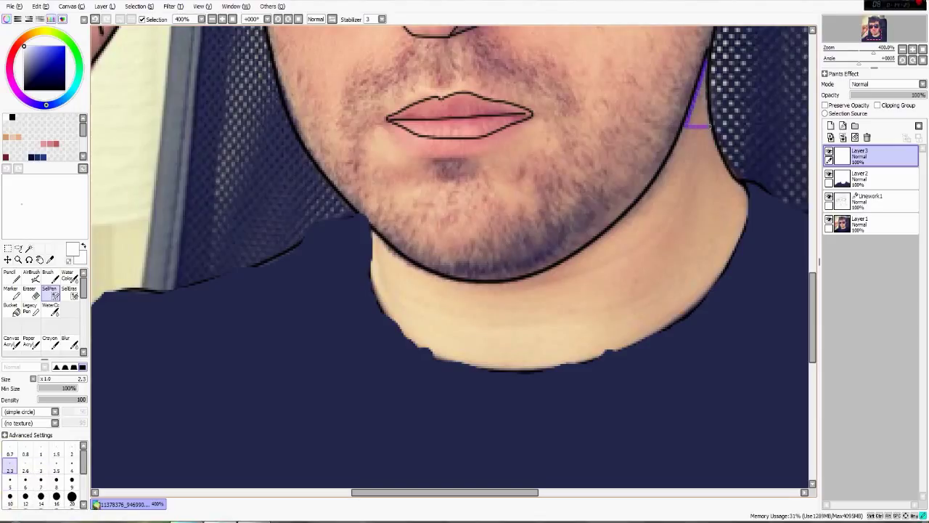
Mark a band of neck directly beneath the whole jawline, enlarging the selection pen to size 5 and up to 12.
key("bracketright")
key("bracketright")
key("bracketright")
key("bracketright")
key("bracketright")
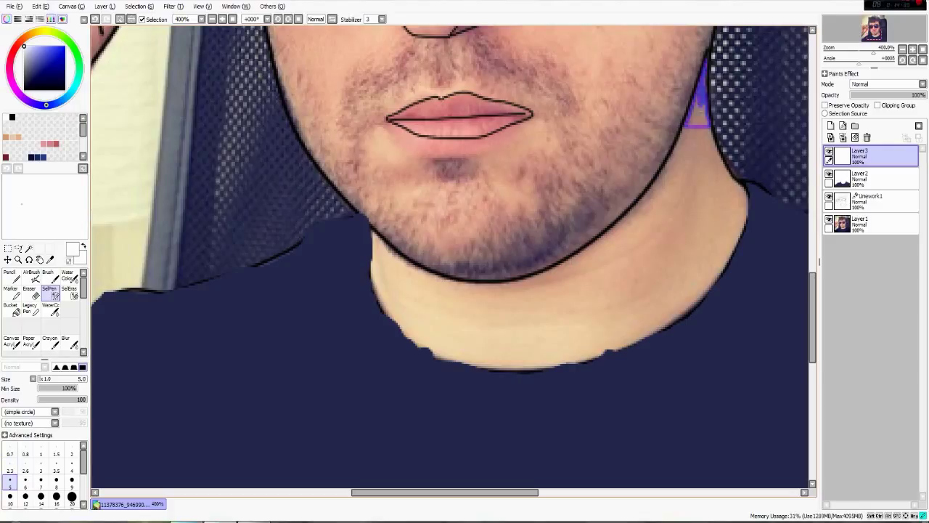
key("bracketright")
key("bracketright")
key("bracketright")
key("bracketright")
key("bracketright")
key("bracketright")
mouse_move(695, 123)
left_mouse_down()
mouse_move(646, 205)
mouse_move(610, 238)
mouse_move(528, 289)
mouse_move(433, 293)
left_mouse_up()
left_click_drag(383, 258, 445, 287)
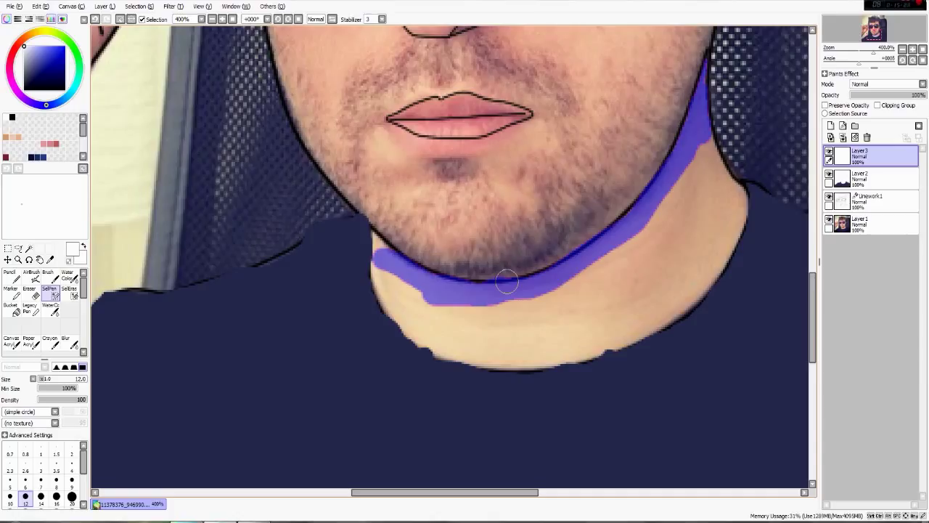
Mark the neck along the collar and up its ear-side edge with the selection pen at size 10.
left_click(9, 466)
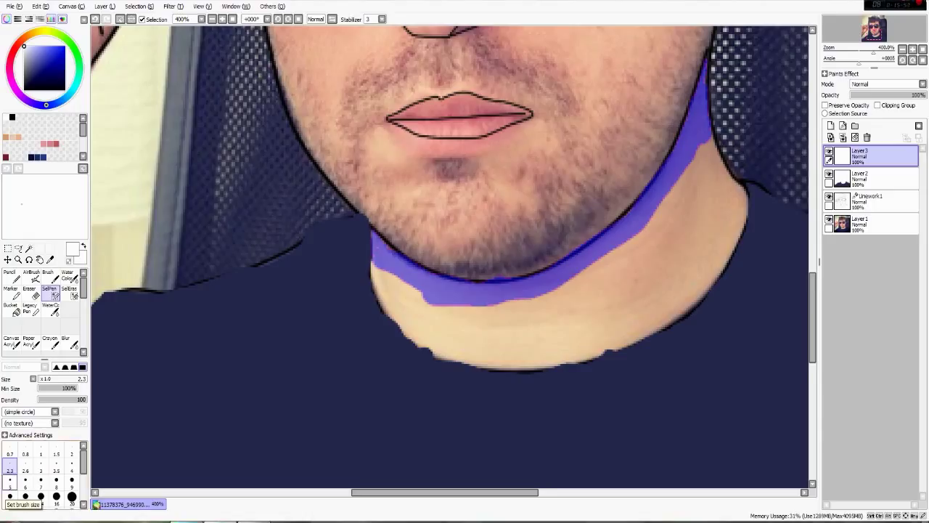
left_click(10, 497)
mouse_move(374, 261)
left_mouse_down()
mouse_move(403, 326)
mouse_move(444, 356)
mouse_move(623, 341)
mouse_move(716, 259)
mouse_move(746, 192)
left_mouse_up()
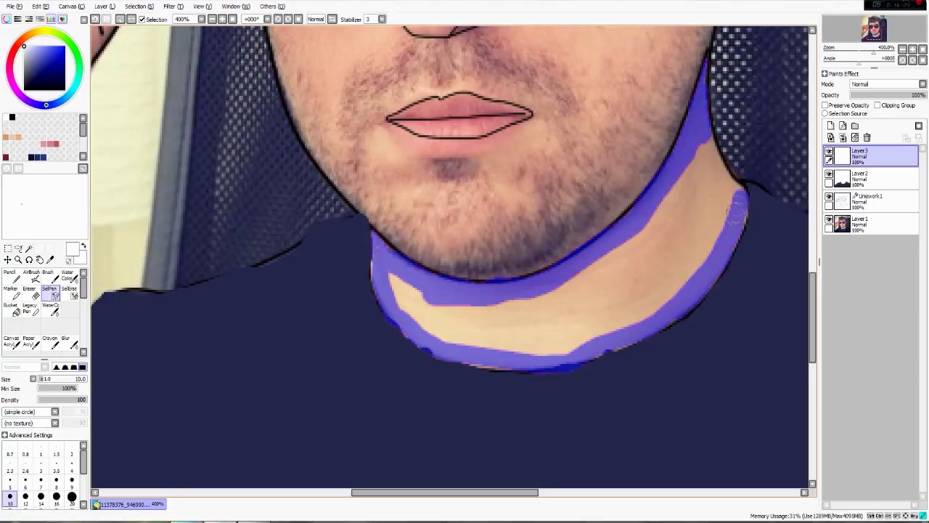
left_click_drag(707, 143, 736, 191)
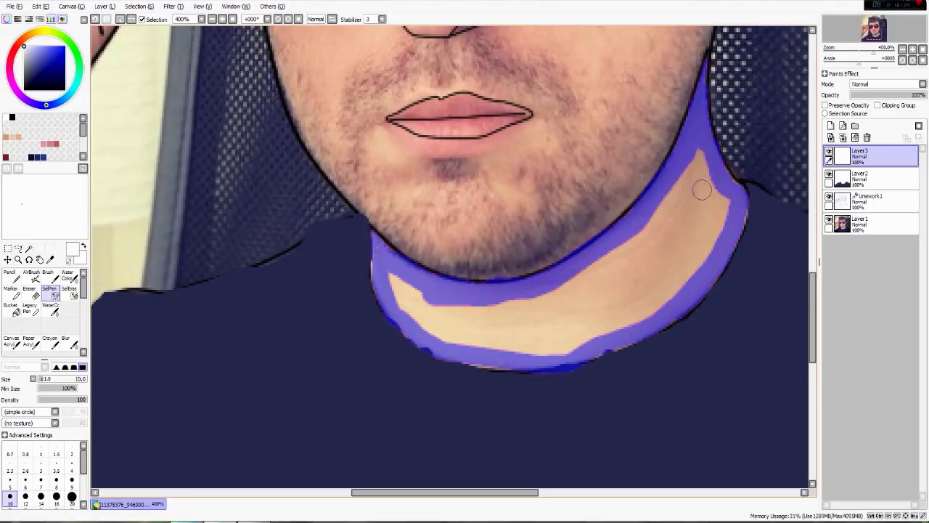
Fill in the unmarked middle of the neck selection with the selection pen at size 16.
key("bracketright")
key("bracketright")
key("bracketright")
mouse_move(398, 300)
left_mouse_down()
mouse_move(436, 326)
mouse_move(605, 331)
mouse_move(686, 268)
mouse_move(720, 199)
mouse_move(698, 202)
mouse_move(540, 331)
mouse_move(464, 317)
left_mouse_up()
left_click_drag(675, 192, 531, 308)
scroll(657, 280, "down", 3)
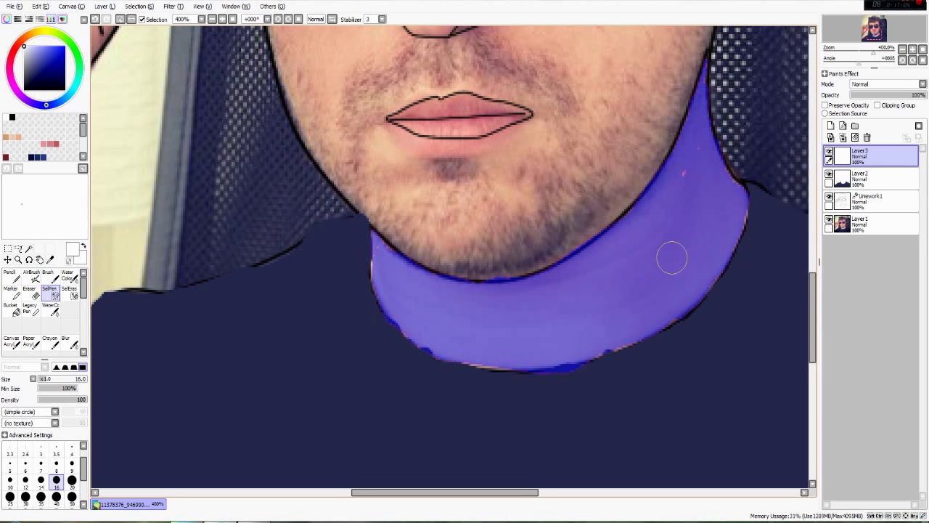
scroll(613, 270, "up", 1)
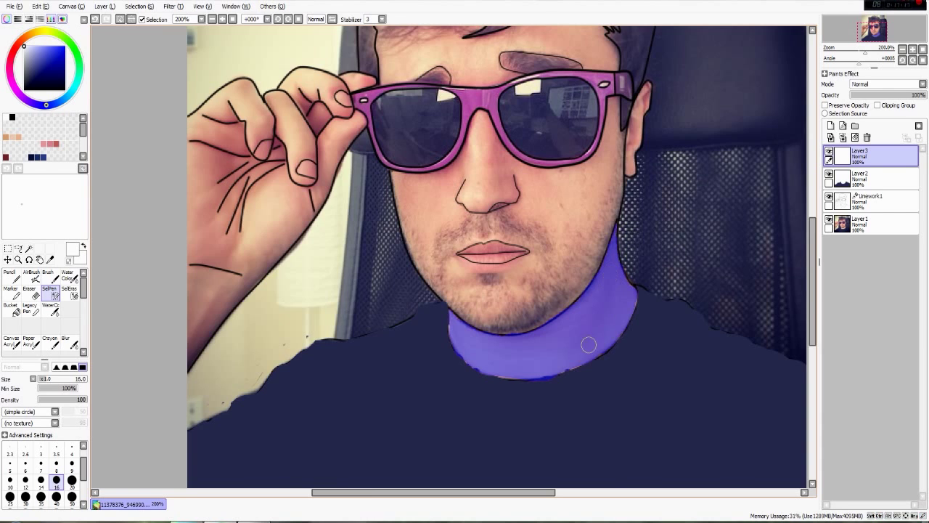
Trim the neck selection's overrun along the collar edge with the selection eraser at size 7.
scroll(589, 345, "up", 2)
key("s")
key("bracketleft")
key("bracketleft")
key("bracketleft")
key("bracketleft")
key("bracketleft")
key("bracketleft")
left_click_drag(512, 413, 496, 418)
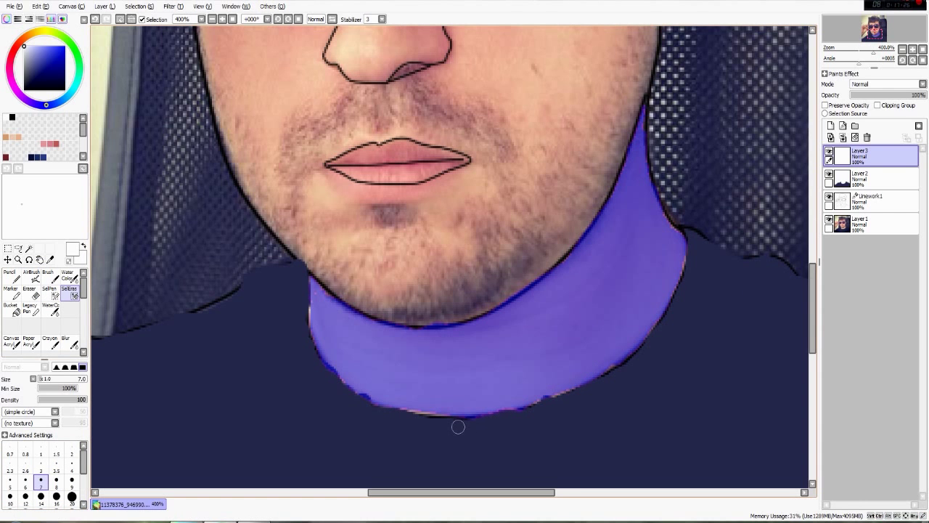
Fill the neck selection on the new layer with a brown skin tone sampled from the photo, and recolour it with a lighter skin tone.
left_click(50, 260)
left_click(623, 209)
left_click(11, 276)
mouse_move(647, 224)
left_mouse_down()
mouse_move(325, 333)
mouse_move(465, 363)
left_mouse_up()
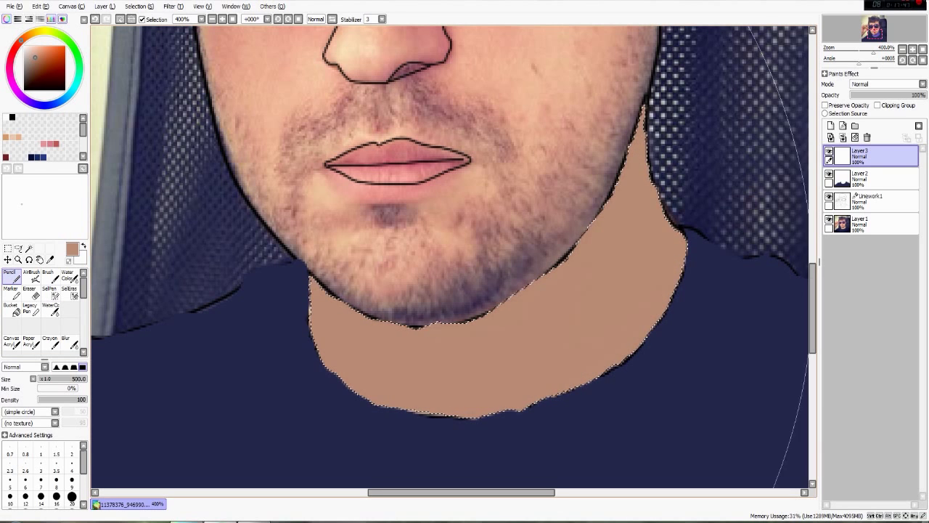
key("x")
left_click(331, 283)
Airbrush soft brown shading on both sides of the neck, below the ear and along the collar edge.
left_click(31, 276)
key("x")
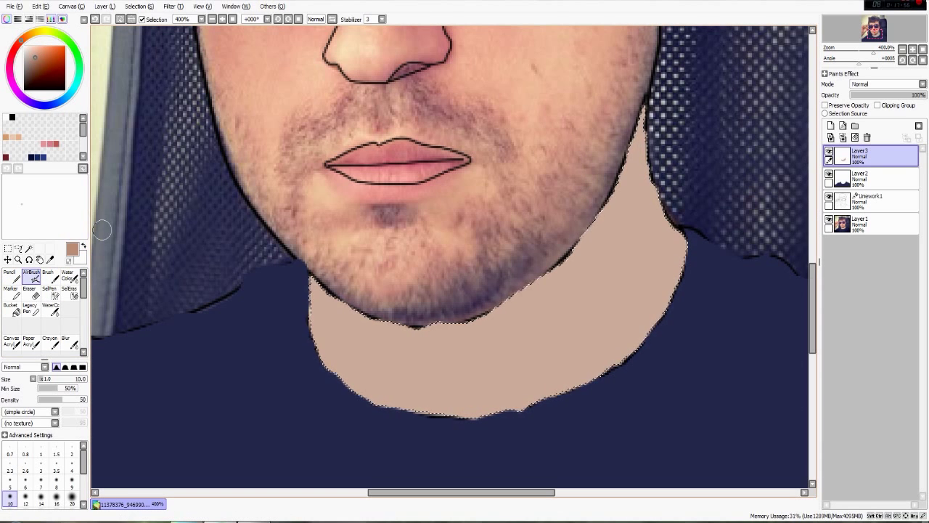
left_click_drag(644, 195, 568, 270)
left_click_drag(639, 159, 597, 226)
scroll(26, 479, "down", 2)
left_click(26, 481)
left_click_drag(633, 197, 614, 252)
left_click_drag(672, 266, 652, 315)
mouse_move(596, 274)
left_mouse_down()
mouse_move(627, 318)
mouse_move(632, 279)
mouse_move(625, 319)
left_mouse_up()
left_click_drag(329, 339, 346, 357)
Clear the whole neck selection with the selection eraser at size 500.
left_click(70, 293)
left_click(70, 294)
scroll(41, 480, "down", 2)
left_click(42, 498)
left_click(634, 270)
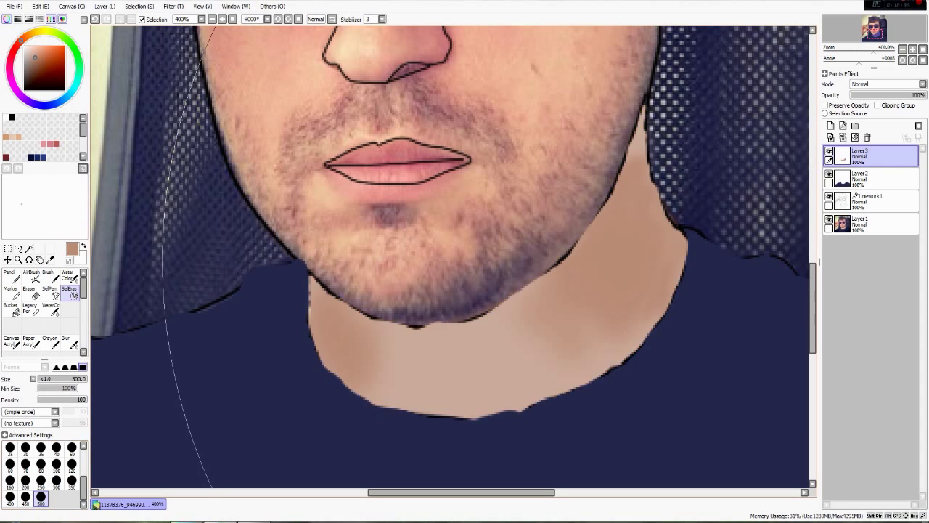
Move the Linework1 layer to the top of the layer stack, above the colour layers.
left_click(11, 277)
scroll(590, 287, "down", 2)
left_click_drag(594, 289, 661, 346)
left_click_drag(871, 201, 872, 148)
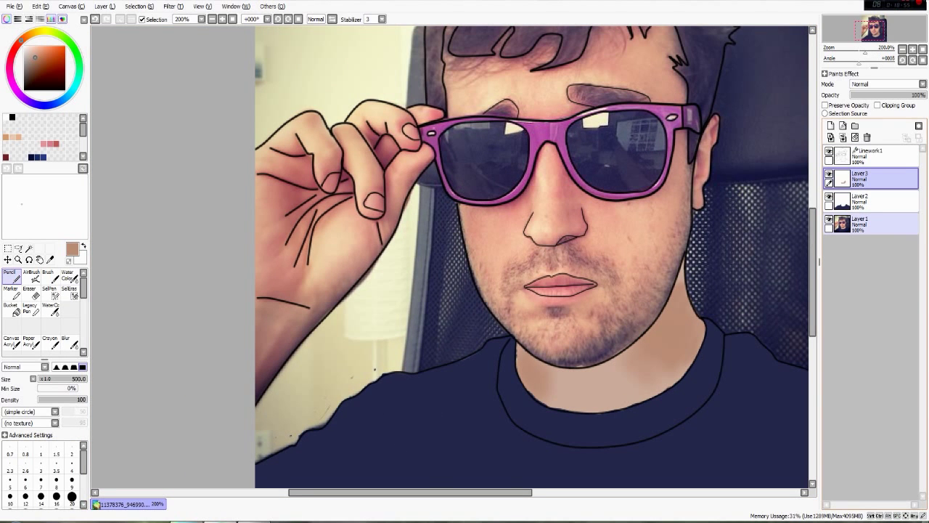
Add a new layer and mark the glasses frame's corner beside the fingers with the selection pen at sizes 5 and 8.
left_click(50, 294)
left_click(57, 480)
scroll(443, 125, "up", 6)
left_click_drag(444, 124, 403, 142)
left_click(831, 126)
left_click(10, 464)
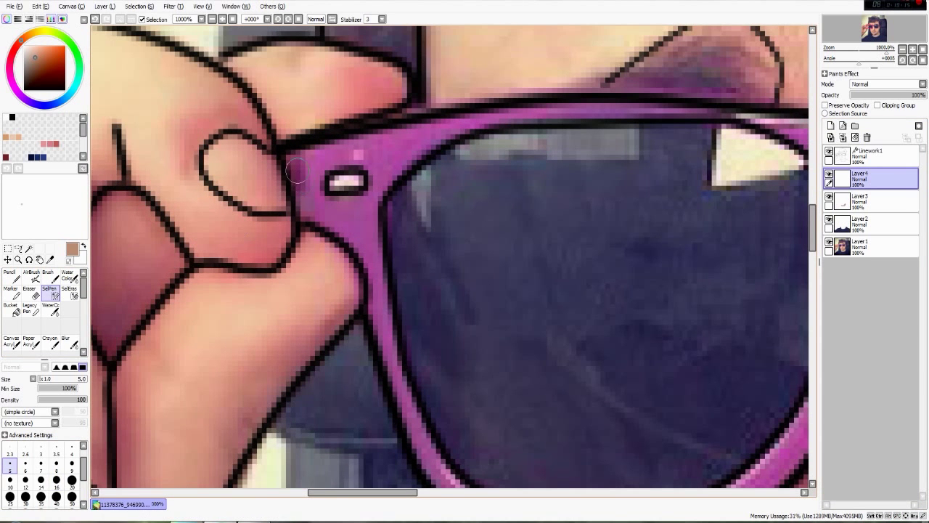
mouse_move(301, 160)
left_mouse_down()
mouse_move(350, 210)
mouse_move(334, 226)
mouse_move(371, 210)
mouse_move(382, 160)
mouse_move(308, 164)
mouse_move(314, 152)
mouse_move(316, 192)
mouse_move(358, 205)
mouse_move(384, 183)
mouse_move(375, 167)
mouse_move(382, 178)
mouse_move(331, 160)
left_mouse_up()
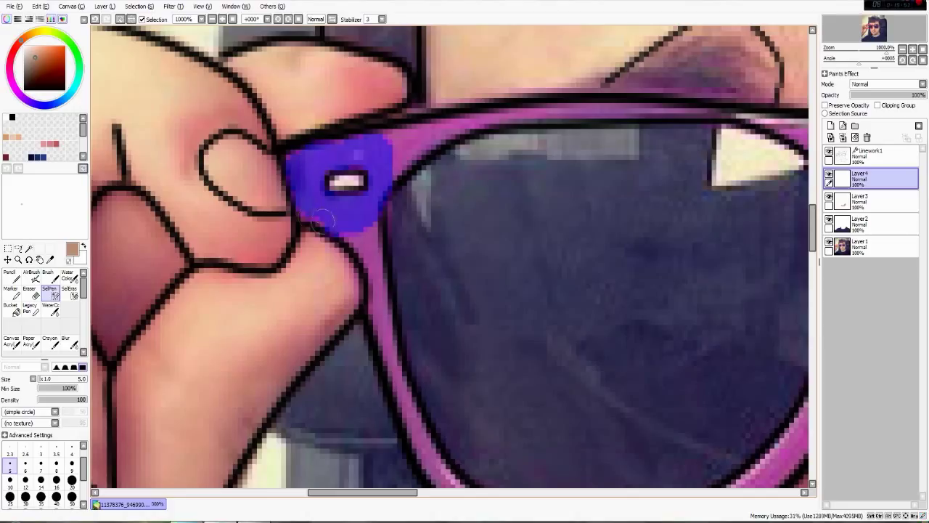
left_click(71, 462)
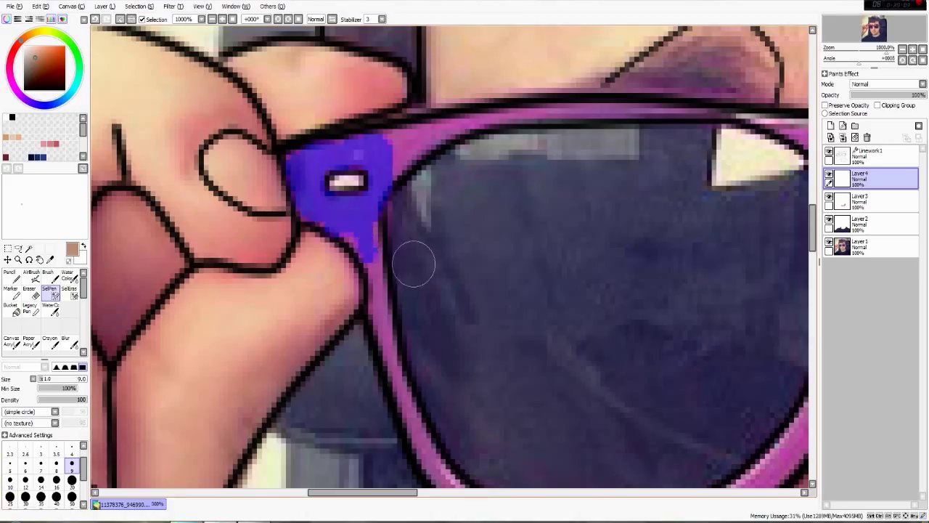
key("bracketleft")
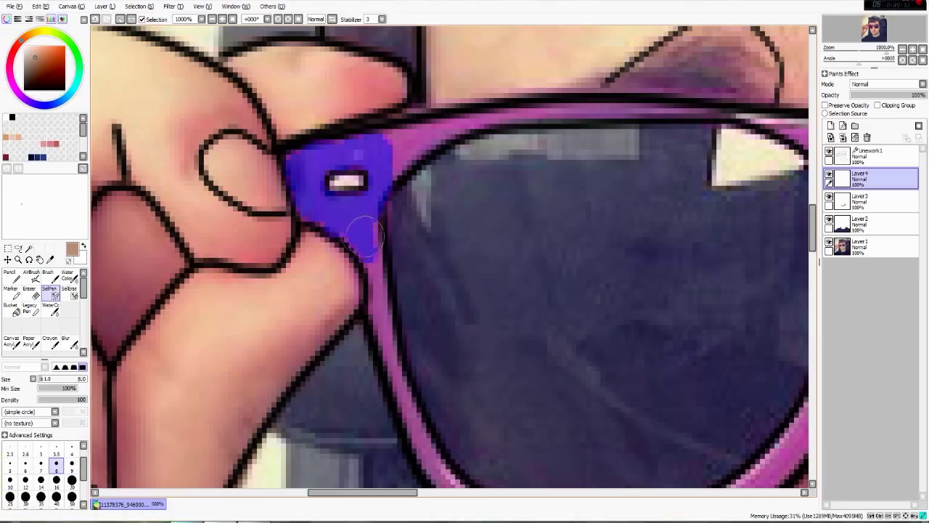
mouse_move(364, 228)
left_mouse_down()
mouse_move(387, 153)
mouse_move(416, 147)
left_mouse_up()
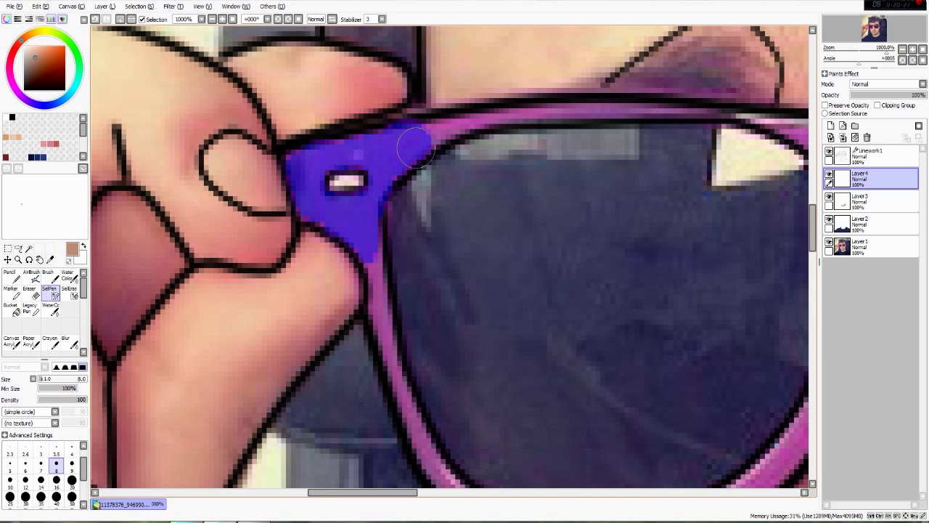
Mark the frame rim around the lens nearest the hand, using a smaller selection pen and size 2.3 for the thin edges.
key("space")
left_click_drag(430, 224, 333, 125)
key("bracketleft")
key("bracketleft")
key("bracketleft")
mouse_move(270, 132)
left_mouse_down()
mouse_move(269, 170)
mouse_move(280, 215)
mouse_move(275, 147)
mouse_move(286, 252)
mouse_move(343, 376)
left_mouse_up()
mouse_move(294, 284)
left_mouse_down()
mouse_move(339, 378)
mouse_move(377, 413)
mouse_move(480, 437)
mouse_move(463, 426)
mouse_move(588, 430)
mouse_move(657, 389)
mouse_move(710, 327)
mouse_move(725, 279)
mouse_move(739, 269)
mouse_move(587, 385)
left_mouse_up()
mouse_move(587, 382)
left_mouse_down()
mouse_move(601, 330)
mouse_move(591, 181)
mouse_move(597, 342)
mouse_move(598, 258)
mouse_move(560, 160)
mouse_move(576, 188)
mouse_move(573, 162)
mouse_move(528, 158)
left_mouse_up()
left_click(9, 450)
mouse_move(182, 154)
left_mouse_down()
mouse_move(472, 146)
mouse_move(224, 143)
mouse_move(196, 166)
left_mouse_up()
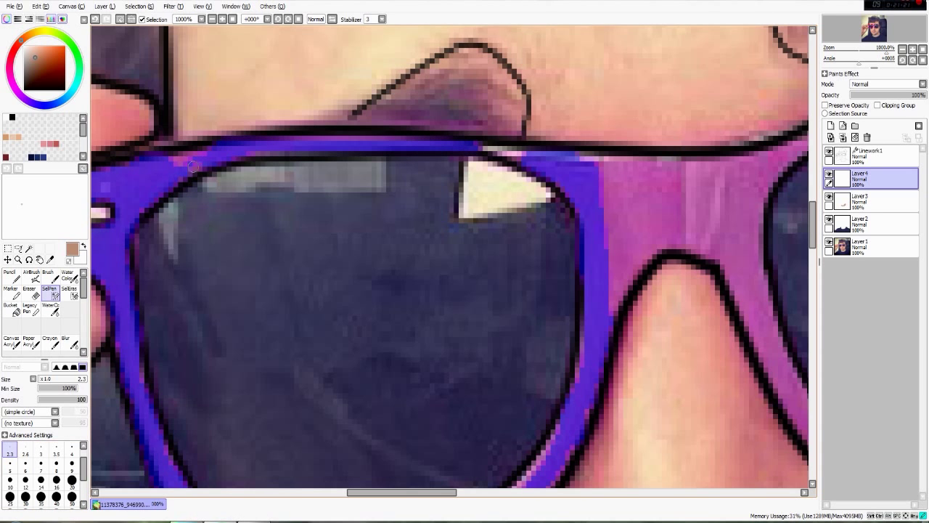
mouse_move(481, 172)
left_mouse_down()
mouse_move(496, 182)
mouse_move(540, 170)
mouse_move(276, 219)
mouse_move(282, 151)
left_mouse_up()
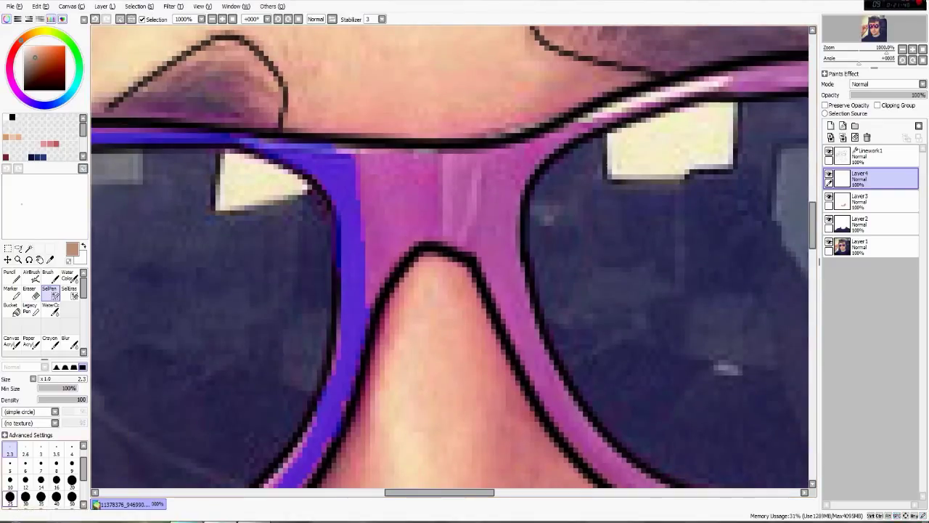
Outline the nose bridge of the glasses and fill in its middle with the selection pen at size 10.
mouse_move(362, 312)
left_mouse_down()
mouse_move(434, 229)
mouse_move(415, 156)
mouse_move(363, 154)
left_mouse_up()
mouse_move(428, 221)
left_mouse_down()
mouse_move(465, 220)
mouse_move(440, 221)
left_mouse_up()
left_click_drag(369, 269, 410, 217)
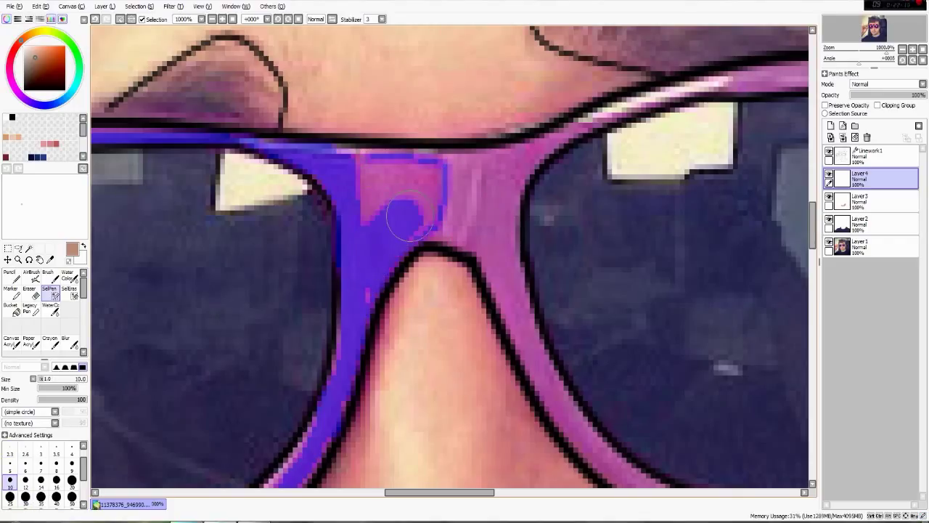
left_click_drag(410, 216, 370, 208)
key("ctrl+z")
mouse_move(367, 284)
left_mouse_down()
mouse_move(427, 196)
mouse_move(371, 179)
left_mouse_up()
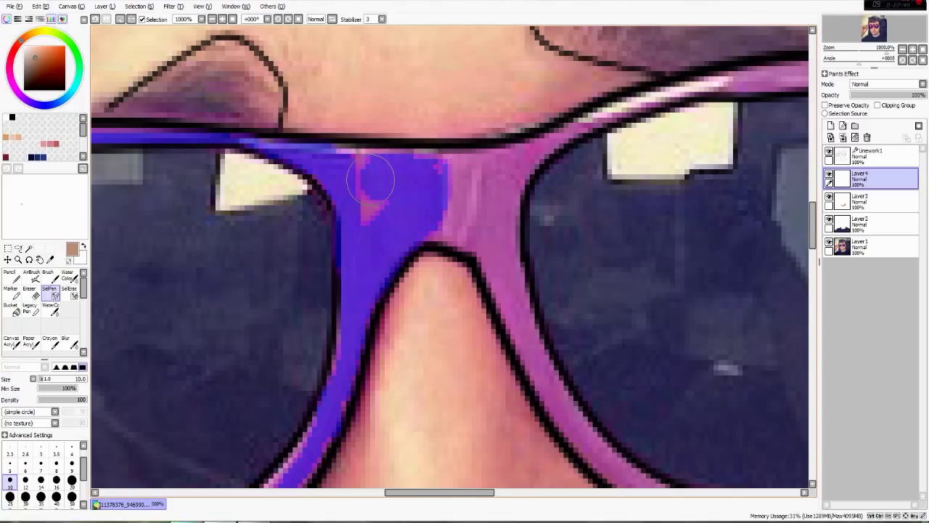
mouse_move(372, 178)
left_mouse_down()
mouse_move(357, 179)
mouse_move(467, 196)
mouse_move(435, 233)
left_mouse_up()
key("minus")
Switch to File Explorer, open My Shared Folder and play the track "10 lucas lucco - destino".
key("super+e")
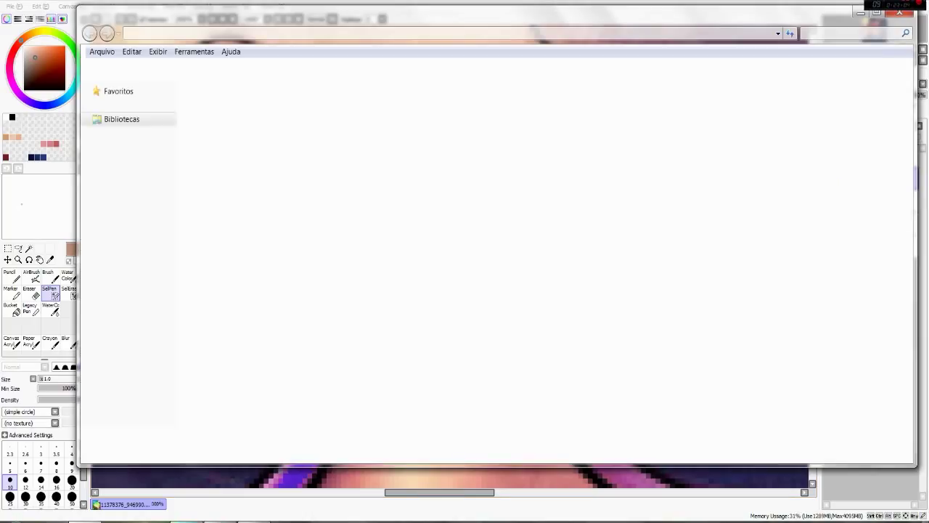
left_click(136, 146)
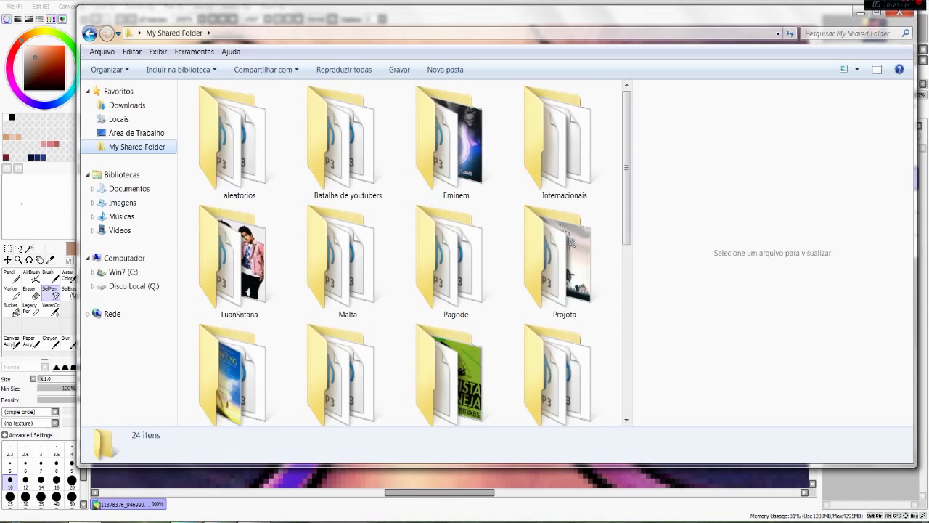
scroll(564, 131, "down", 7)
left_click(565, 127)
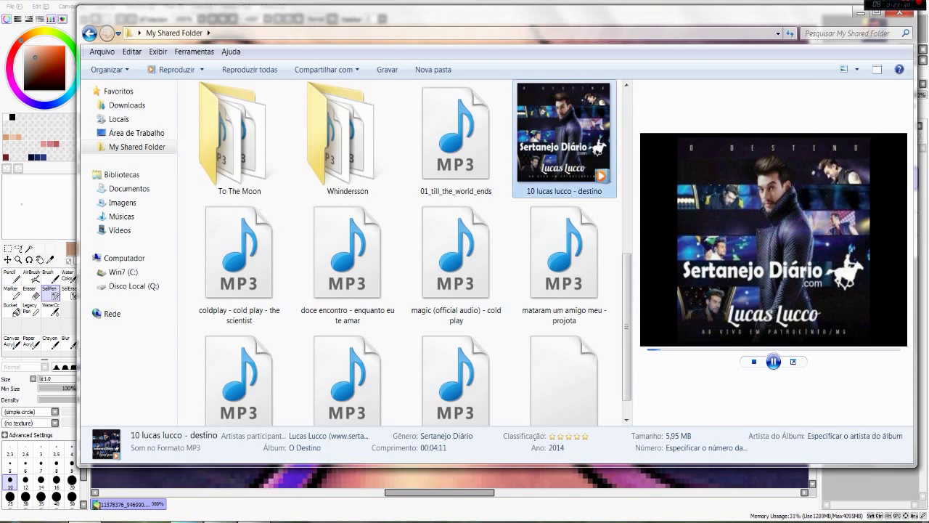
left_click(857, 69)
left_click(864, 64)
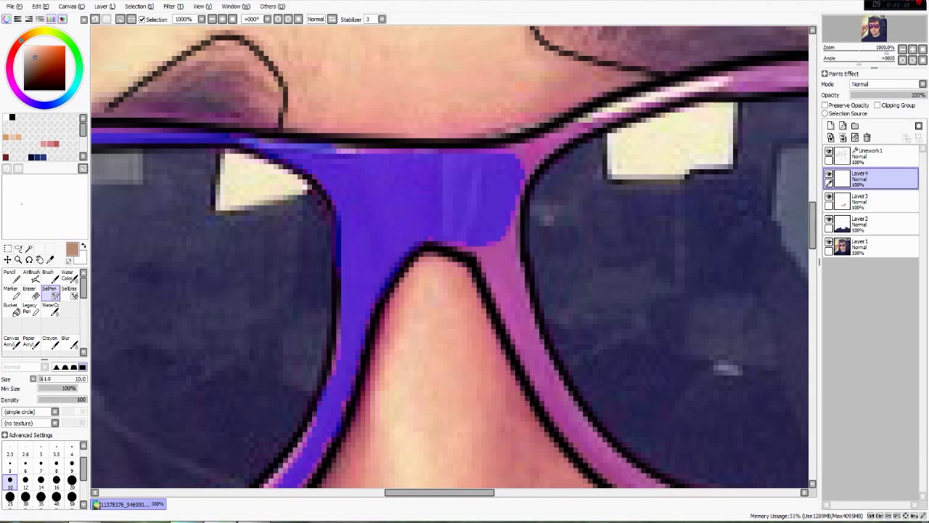
Mark the side and lower rim of the second lens and the frame's outer hinge corner, using the selection pen at size 5.
left_click_drag(508, 233, 501, 297)
mouse_move(341, 218)
left_mouse_down()
mouse_move(347, 258)
mouse_move(427, 384)
mouse_move(543, 444)
mouse_move(748, 436)
mouse_move(521, 404)
mouse_move(613, 302)
mouse_move(642, 136)
mouse_move(618, 325)
left_mouse_up()
left_click(42, 466)
left_click(10, 466)
left_click_drag(613, 330, 615, 315)
mouse_move(656, 162)
left_mouse_down()
mouse_move(589, 197)
mouse_move(655, 174)
mouse_move(662, 240)
mouse_move(624, 260)
mouse_move(623, 313)
mouse_move(567, 182)
mouse_move(472, 151)
mouse_move(327, 146)
mouse_move(122, 215)
mouse_move(126, 239)
mouse_move(101, 251)
left_mouse_up()
key("ctrl+z")
mouse_move(614, 341)
left_mouse_down()
mouse_move(627, 256)
mouse_move(609, 301)
left_mouse_up()
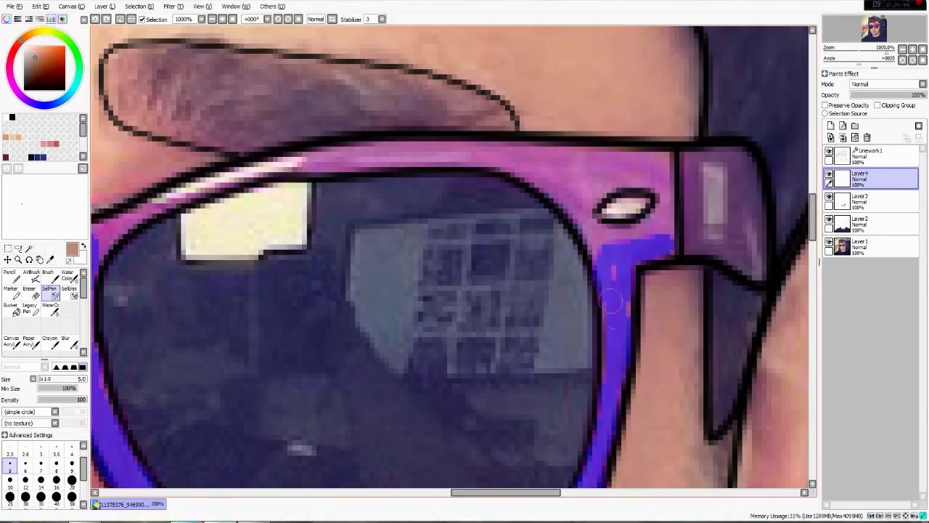
mouse_move(660, 245)
left_mouse_down()
mouse_move(667, 160)
mouse_move(665, 236)
mouse_move(599, 245)
mouse_move(657, 216)
mouse_move(640, 182)
mouse_move(581, 223)
mouse_move(613, 176)
mouse_move(614, 157)
mouse_move(560, 207)
mouse_move(597, 163)
mouse_move(664, 156)
mouse_move(557, 153)
mouse_move(530, 157)
left_mouse_up()
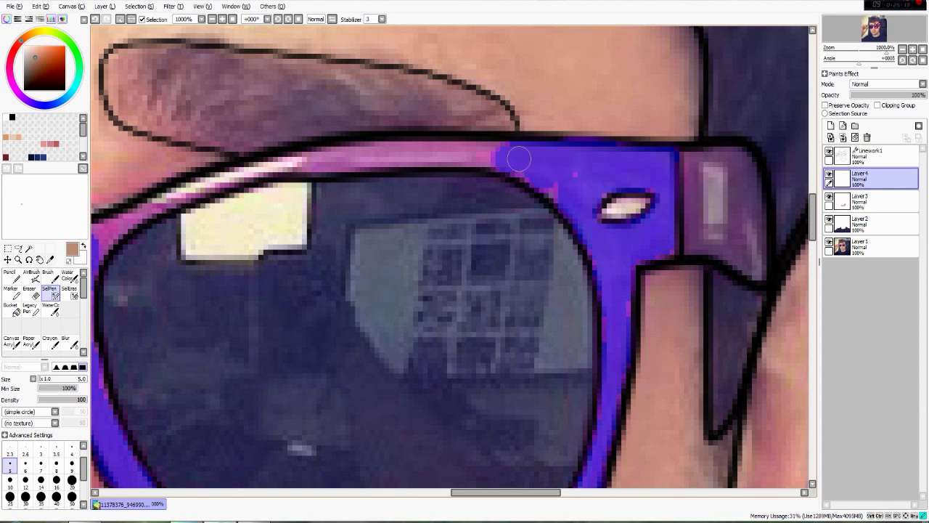
Mark the frame's top bar above the second lens with the selection pen at size 4, filling its thin highlight at size 2.3.
left_click_drag(266, 257, 423, 269)
key("bracketleft")
mouse_move(301, 220)
left_mouse_down()
mouse_move(252, 250)
mouse_move(297, 234)
left_mouse_up()
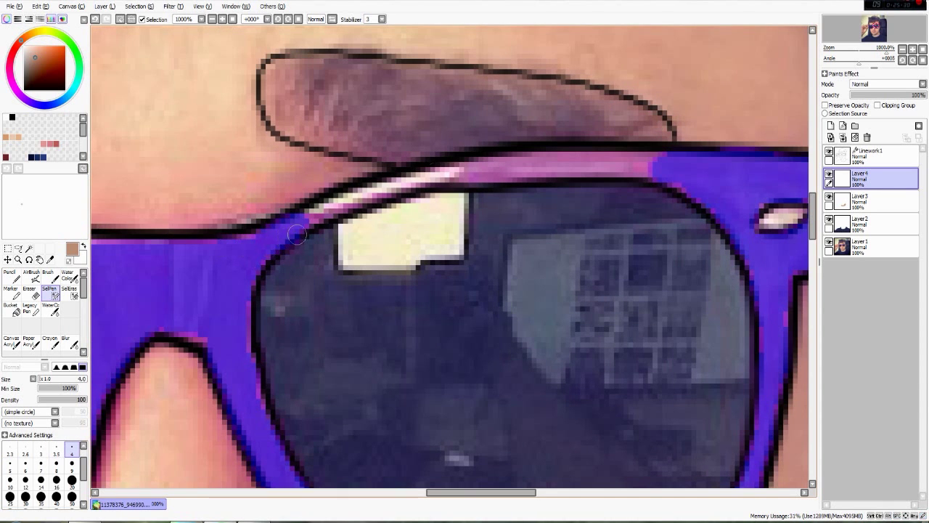
mouse_move(466, 172)
left_mouse_down()
mouse_move(642, 173)
mouse_move(488, 163)
mouse_move(470, 172)
left_mouse_up()
left_click(10, 449)
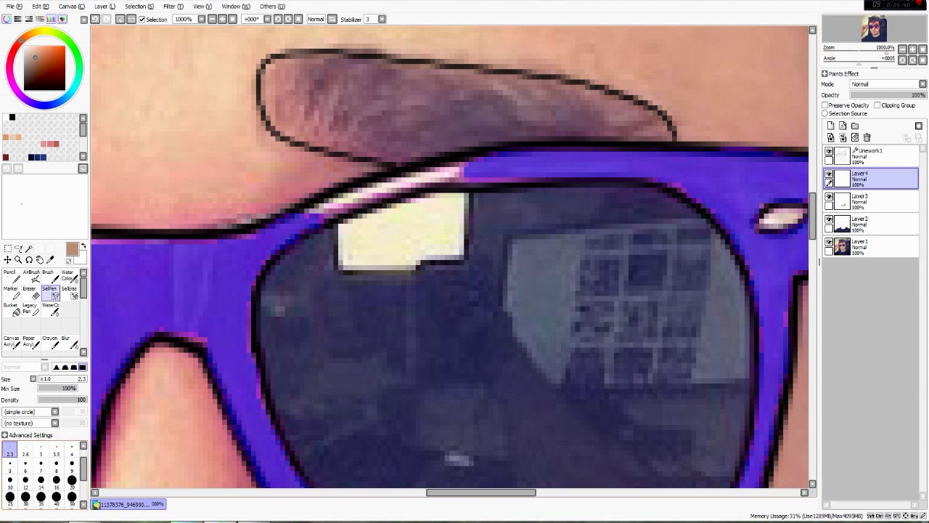
left_click_drag(357, 206, 544, 182)
scroll(621, 218, "down", 1)
scroll(621, 218, "up", 2)
Mark the short temple arm piece beyond the frame's hinge, setting the selection pen to size 10.
left_click_drag(653, 218, 401, 280)
mouse_move(653, 291)
left_mouse_down()
mouse_move(393, 262)
mouse_move(425, 239)
mouse_move(436, 283)
left_mouse_up()
left_click(25, 496)
key("bracketleft")
key("bracketleft")
key("bracketleft")
key("bracketleft")
key("bracketleft")
key("bracketleft")
left_click_drag(397, 328, 446, 228)
scroll(445, 228, "down", 5)
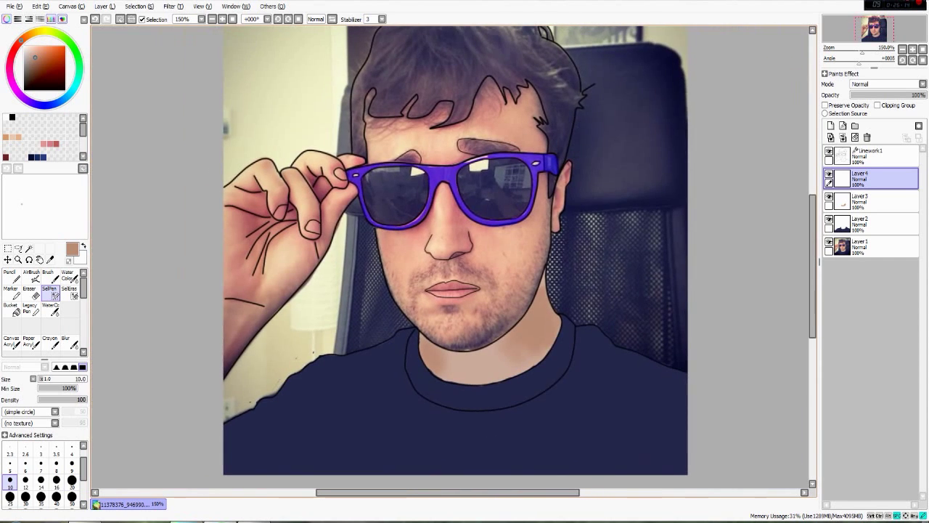
Fill the glasses frame selection with the purple sampled from the frame in the photo and clear the selection.
left_click(50, 260)
left_click(444, 174)
left_click(11, 276)
mouse_move(397, 187)
left_mouse_down()
mouse_move(518, 155)
mouse_move(461, 218)
left_mouse_up()
left_click(70, 292)
left_click(437, 184)
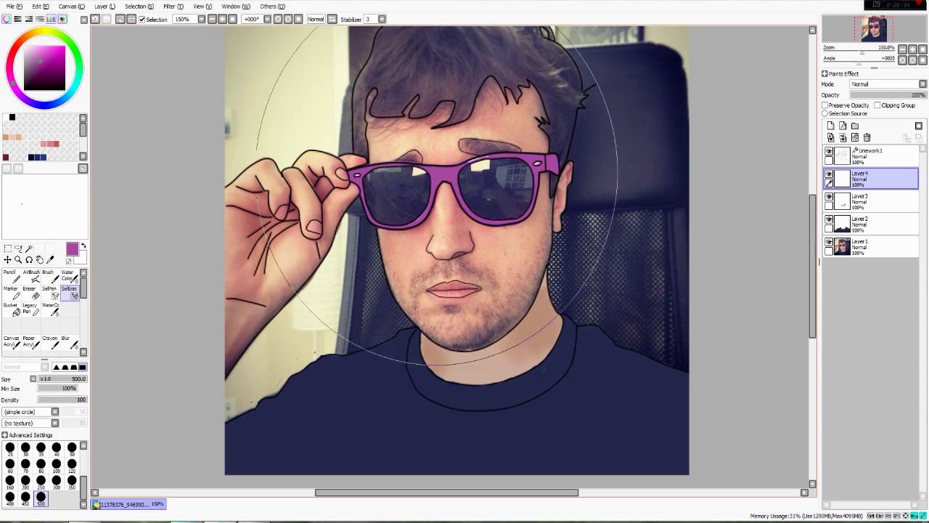
Hide the photo layer to check the flat-coloured frame, shirt and neck, and show it again.
key("n")
left_click(829, 243)
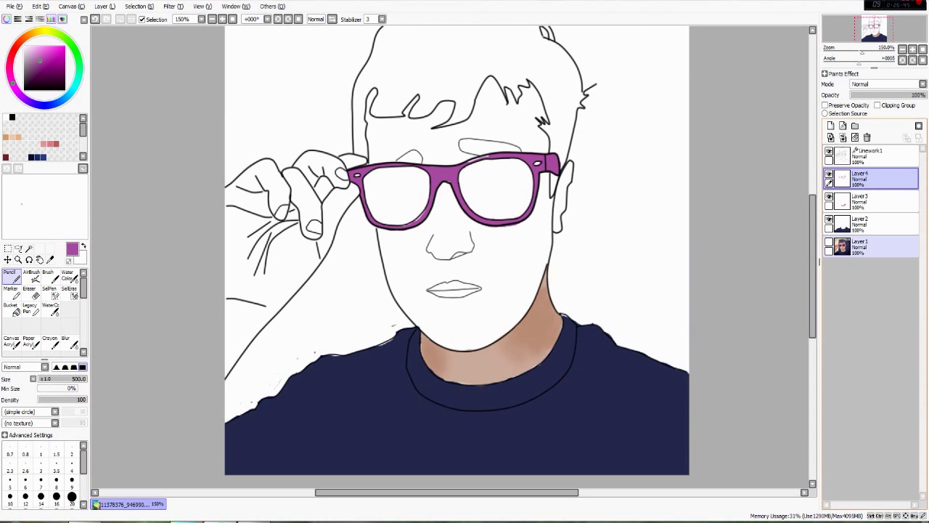
left_click(829, 243)
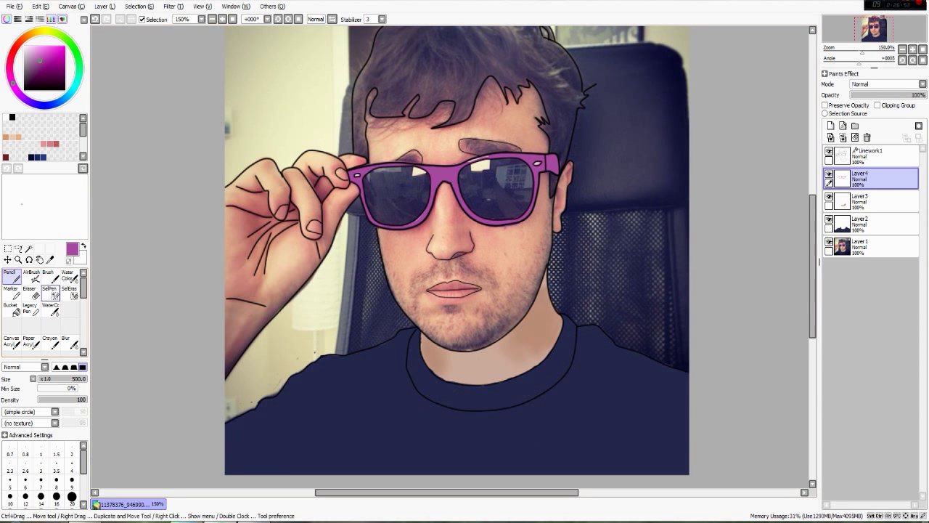
Mark the inside of both sunglass lenses with the selection pen, enlarging it up to size 60.
left_click(51, 293)
scroll(510, 188, "up", 4)
scroll(44, 475, "down", 5)
left_click(72, 480)
mouse_move(510, 188)
left_mouse_down()
mouse_move(545, 221)
mouse_move(515, 194)
mouse_move(464, 217)
mouse_move(529, 186)
mouse_move(550, 228)
mouse_move(469, 245)
mouse_move(449, 205)
left_mouse_up()
left_click(10, 464)
left_click_drag(501, 249, 707, 236)
mouse_move(396, 215)
left_mouse_down()
mouse_move(341, 215)
mouse_move(351, 252)
mouse_move(387, 251)
mouse_move(419, 227)
mouse_move(422, 210)
mouse_move(331, 214)
left_mouse_up()
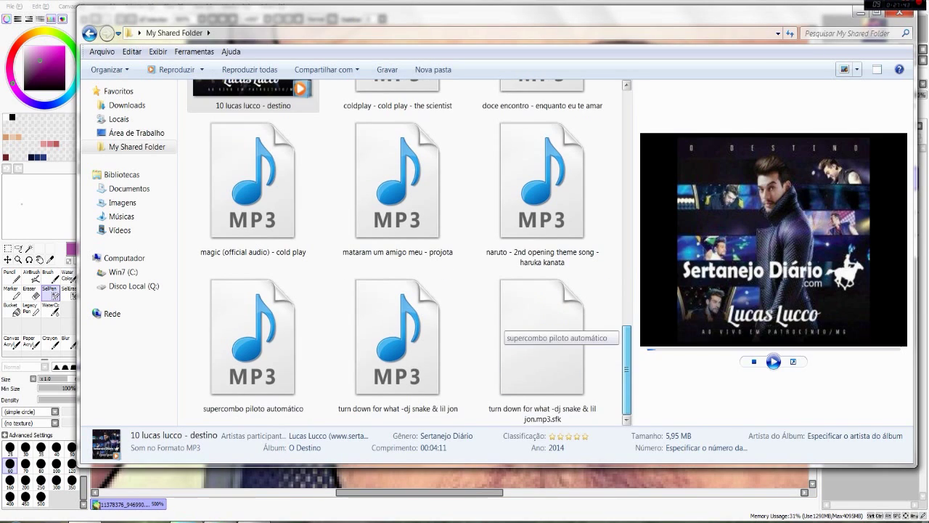
Play the track "supercombo piloto automático" from the shared music folder in File Explorer.
left_click(253, 341)
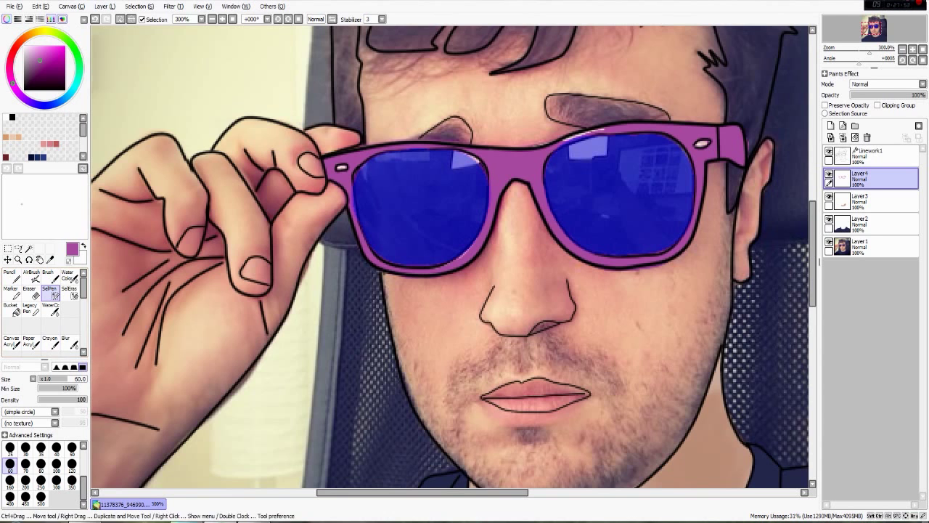
Fill both lens selections with the black swatch using the pencil and clear the selection.
left_click(11, 117)
left_click(11, 277)
left_click(411, 207)
left_click(72, 292)
left_click(478, 235)
Toggle the photo layer off and on to check the black lenses against the line art.
left_click(11, 277)
left_click(829, 242)
left_click(829, 242)
Mark the nose and both cheeks below the glasses with the selection pen at size 60, undoing the last stroke.
left_click(51, 292)
scroll(40, 475, "down", 4)
left_click(10, 466)
mouse_move(508, 291)
left_mouse_down()
mouse_move(400, 234)
mouse_move(389, 264)
mouse_move(404, 254)
mouse_move(393, 235)
mouse_move(311, 228)
left_mouse_up()
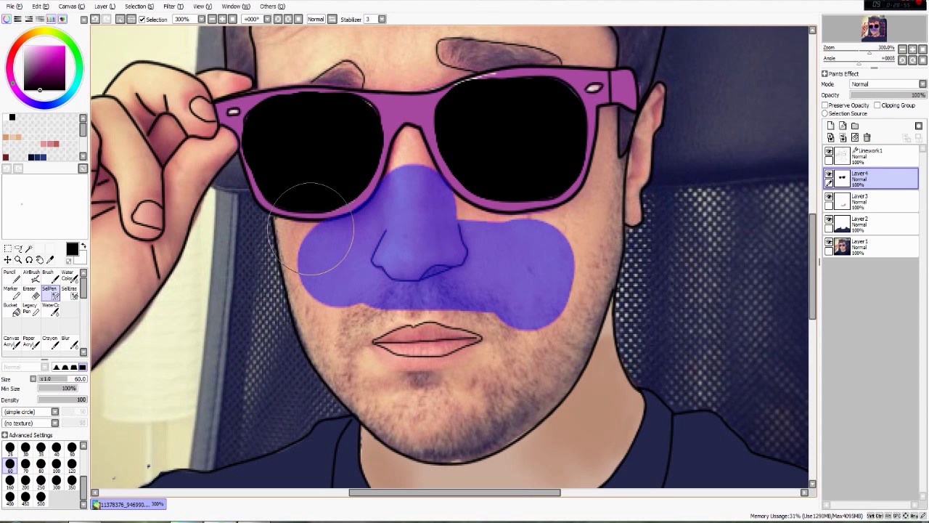
left_click_drag(329, 290, 413, 283)
key("ctrl+z")
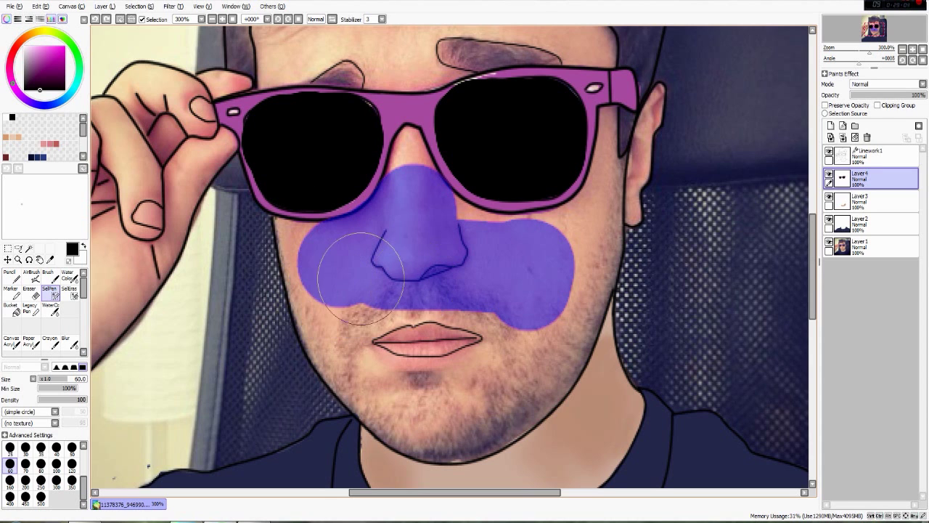
Mark the rest of the lower face up to the glasses and jawline, leaving out the lips, with the selection pen at size 25.
scroll(41, 465, "up", 1)
left_click(10, 463)
mouse_move(407, 151)
left_mouse_down()
mouse_move(394, 176)
mouse_move(415, 170)
mouse_move(483, 228)
mouse_move(546, 229)
mouse_move(586, 210)
mouse_move(606, 175)
mouse_move(600, 181)
left_mouse_up()
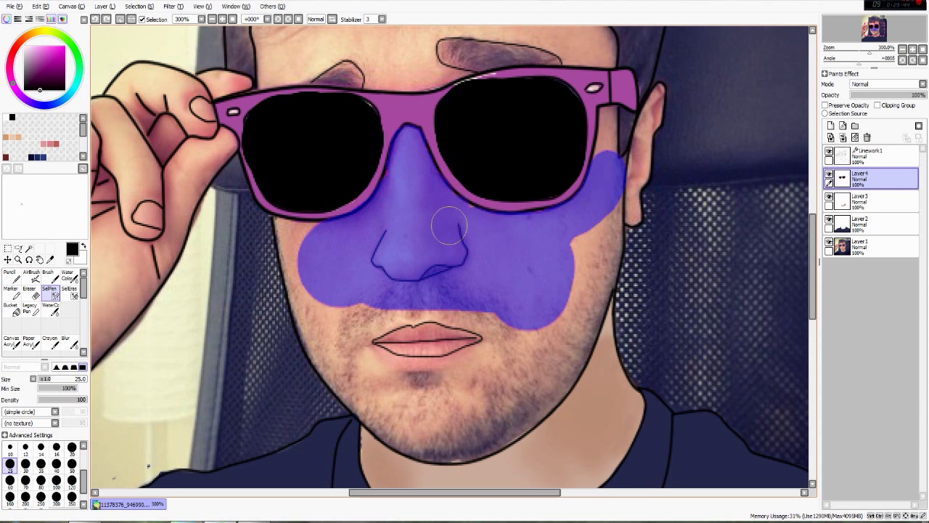
mouse_move(609, 182)
left_mouse_down()
mouse_move(603, 273)
mouse_move(556, 381)
mouse_move(496, 432)
mouse_move(445, 446)
mouse_move(404, 434)
mouse_move(361, 399)
mouse_move(312, 316)
mouse_move(295, 241)
mouse_move(310, 239)
mouse_move(369, 385)
mouse_move(386, 376)
mouse_move(503, 370)
mouse_move(581, 269)
mouse_move(579, 245)
mouse_move(495, 405)
mouse_move(446, 412)
mouse_move(479, 408)
mouse_move(497, 337)
mouse_move(464, 313)
mouse_move(417, 305)
mouse_move(361, 320)
mouse_move(367, 361)
mouse_move(400, 374)
mouse_move(473, 363)
left_mouse_up()
left_click_drag(377, 328, 386, 314)
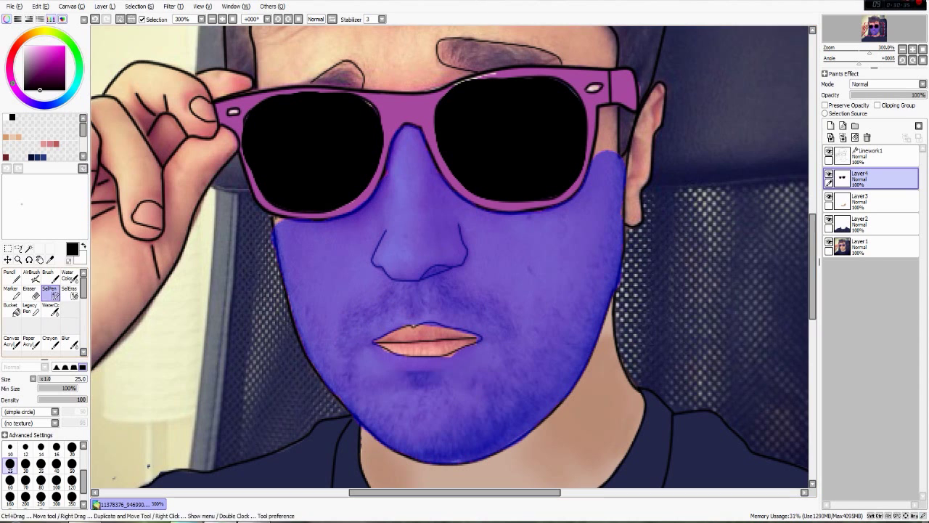
Trim the selection around the lips with the eraser at size 10 and mark the skin strip beside the temple arm at pen size 10.
left_click(69, 293)
scroll(55, 498, "up", 3)
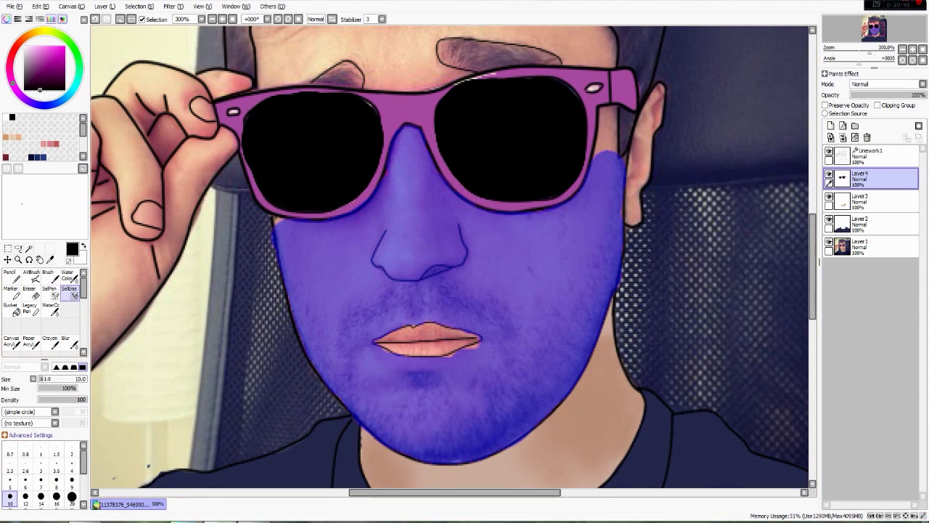
key("e")
left_click(10, 481)
mouse_move(451, 361)
left_mouse_down()
mouse_move(472, 352)
mouse_move(408, 487)
left_mouse_up()
left_click_drag(540, 293, 545, 249)
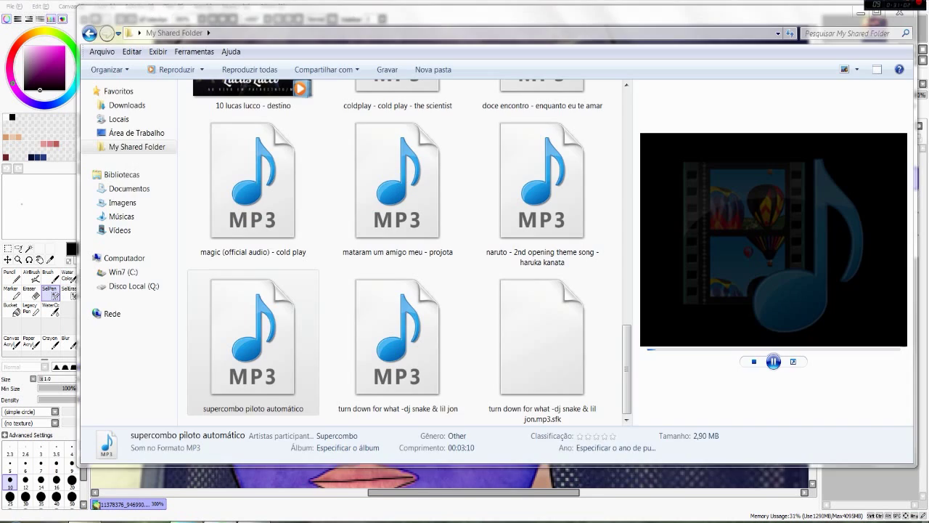
Switch to File Explorer and play the track "mataram um amigo meu - projota".
left_click(398, 189)
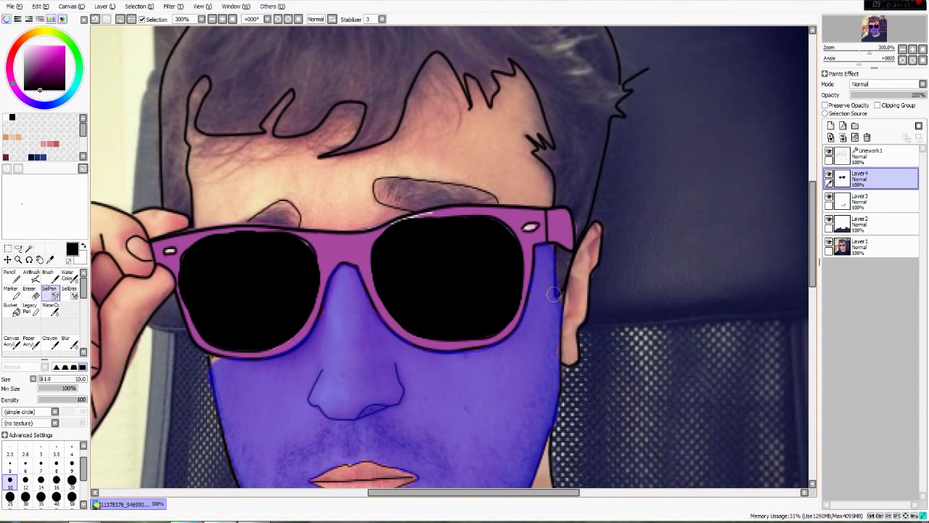
Add a new layer above the glasses layer and mark the forehead's edges around hairline, eyebrows and glasses with the selection pen at size 10.
left_click(831, 125)
mouse_move(550, 207)
left_mouse_down()
mouse_move(528, 153)
mouse_move(524, 129)
mouse_move(541, 138)
mouse_move(517, 71)
mouse_move(497, 78)
mouse_move(538, 159)
mouse_move(555, 155)
left_mouse_up()
left_click_drag(580, 156, 764, 185)
mouse_move(730, 230)
left_mouse_down()
mouse_move(612, 197)
mouse_move(568, 200)
mouse_move(678, 217)
mouse_move(552, 219)
mouse_move(578, 241)
mouse_move(554, 252)
mouse_move(490, 252)
mouse_move(478, 224)
mouse_move(384, 249)
mouse_move(380, 120)
mouse_move(388, 113)
mouse_move(370, 167)
mouse_move(447, 172)
left_mouse_up()
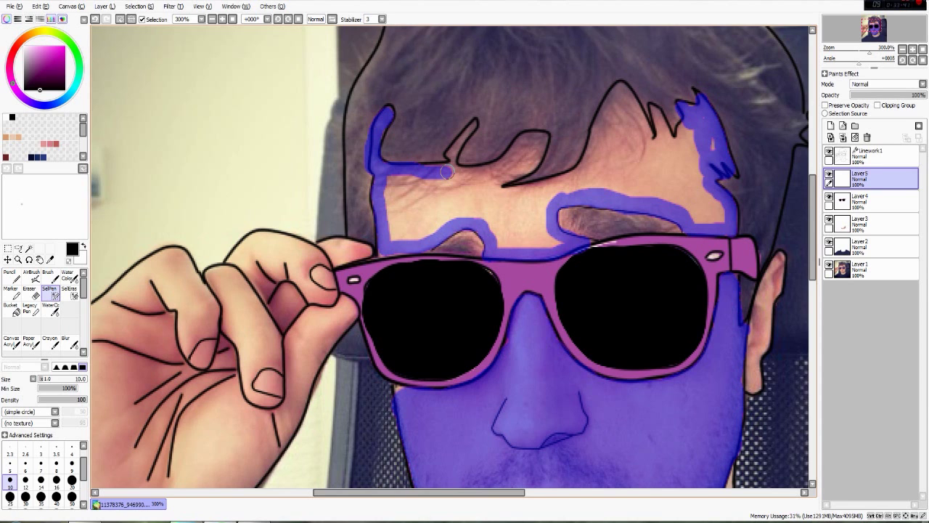
left_click_drag(447, 172, 456, 221)
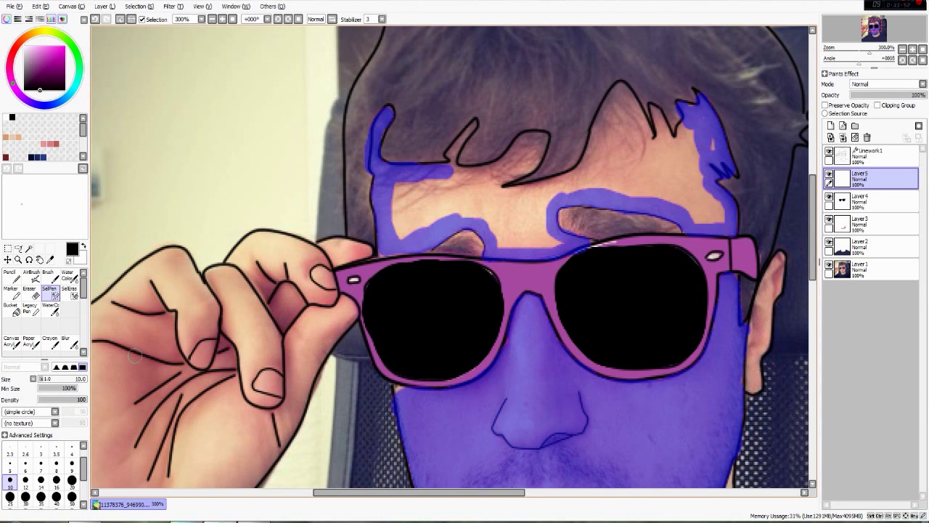
Mark the rest of the forehead with the selection pen at size 16, refining the gaps between the hair strands at size 10.
left_click(57, 482)
mouse_move(403, 232)
left_mouse_down()
mouse_move(541, 142)
mouse_move(450, 203)
mouse_move(432, 201)
mouse_move(519, 241)
mouse_move(501, 199)
mouse_move(588, 167)
mouse_move(646, 122)
mouse_move(581, 187)
mouse_move(602, 167)
mouse_move(600, 131)
mouse_move(697, 149)
mouse_move(688, 132)
mouse_move(708, 210)
mouse_move(677, 190)
mouse_move(657, 115)
left_mouse_up()
key("ctrl+z")
mouse_move(701, 173)
left_mouse_down()
mouse_move(654, 160)
mouse_move(704, 202)
mouse_move(712, 216)
mouse_move(700, 223)
mouse_move(632, 174)
mouse_move(629, 150)
mouse_move(681, 203)
left_mouse_up()
key("bracketleft")
key("bracketleft")
key("bracketleft")
mouse_move(664, 138)
left_mouse_down()
mouse_move(661, 118)
mouse_move(665, 139)
left_mouse_up()
scroll(604, 374, "down", 1)
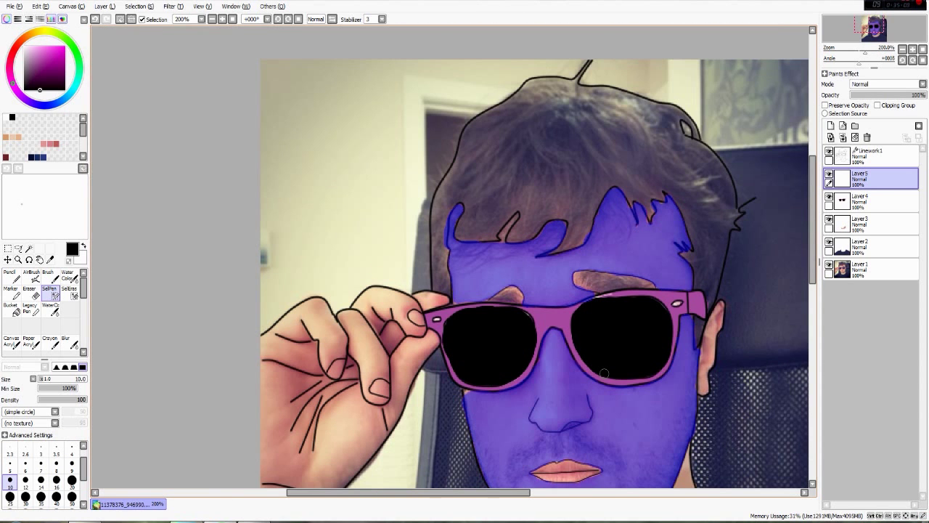
left_click_drag(604, 373, 571, 285)
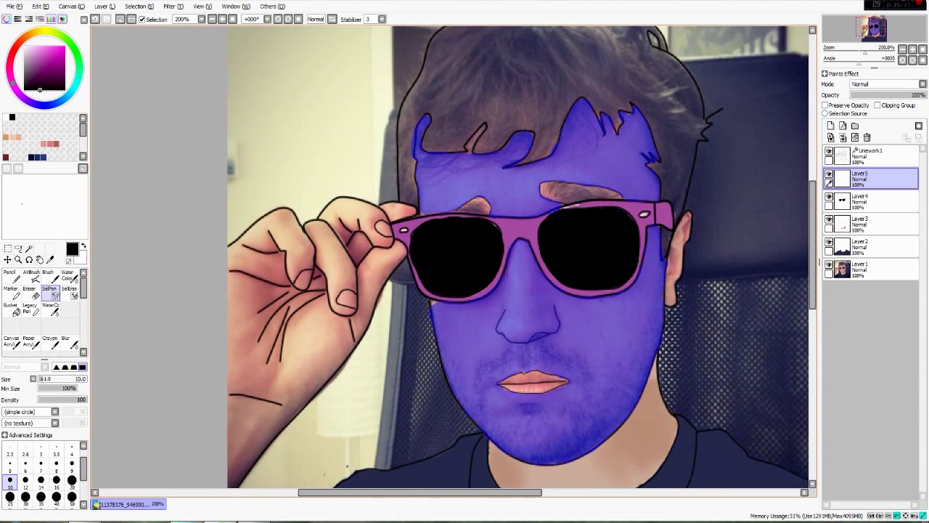
left_click(50, 259)
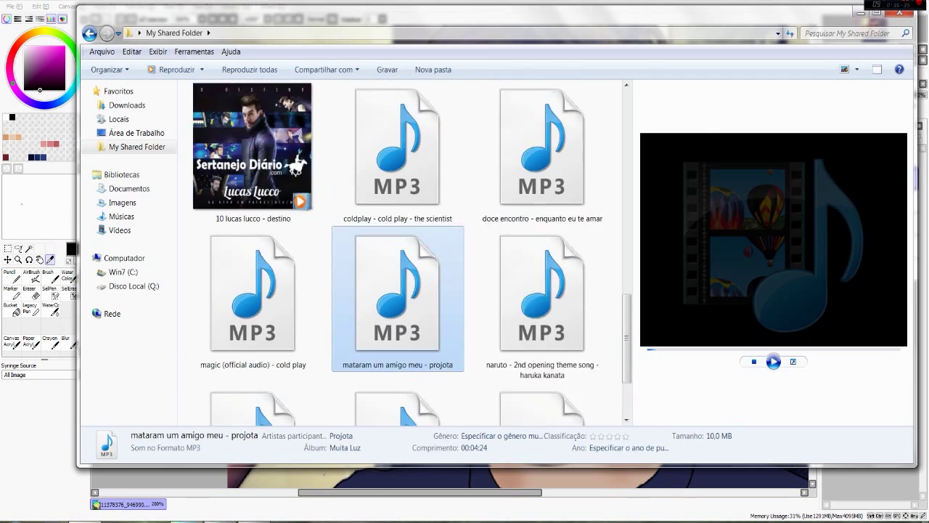
In File Explorer, open the Projota folder, play the track "Vozes_na_sala_de_estar" and return to the drawing.
key("BackSpace")
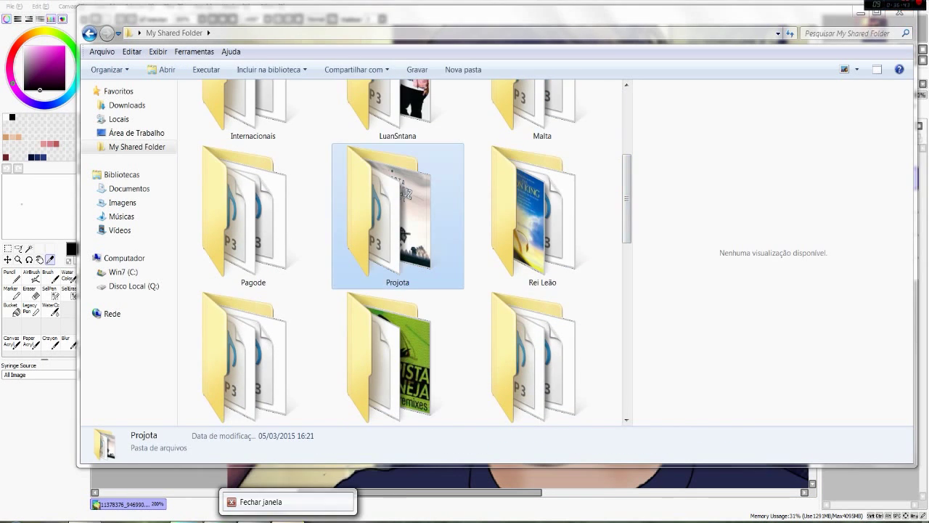
key("Return")
scroll(558, 403, "down", 5)
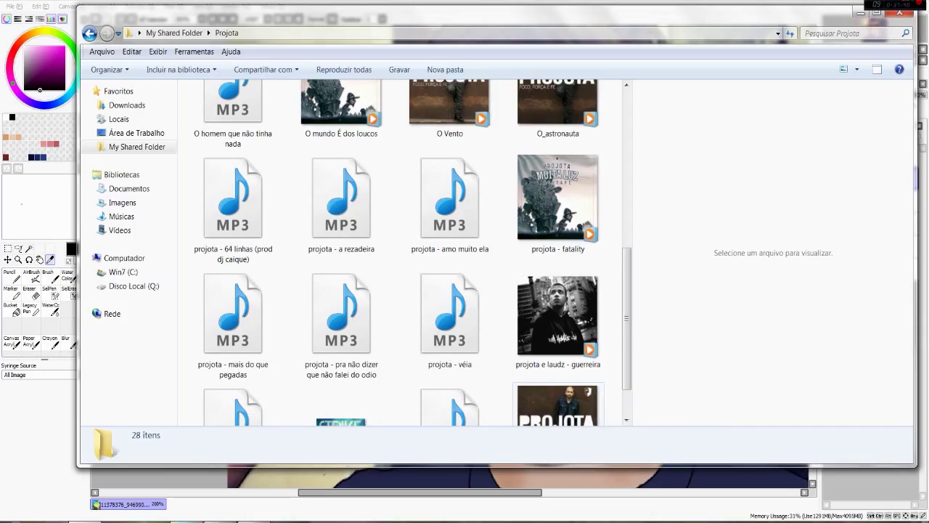
scroll(558, 327, "down", 1)
left_click(558, 368)
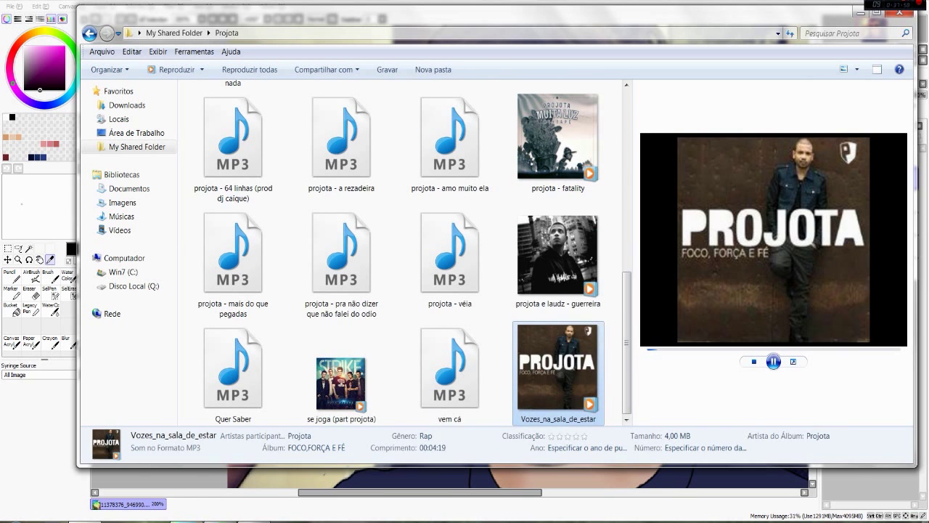
left_click(861, 12)
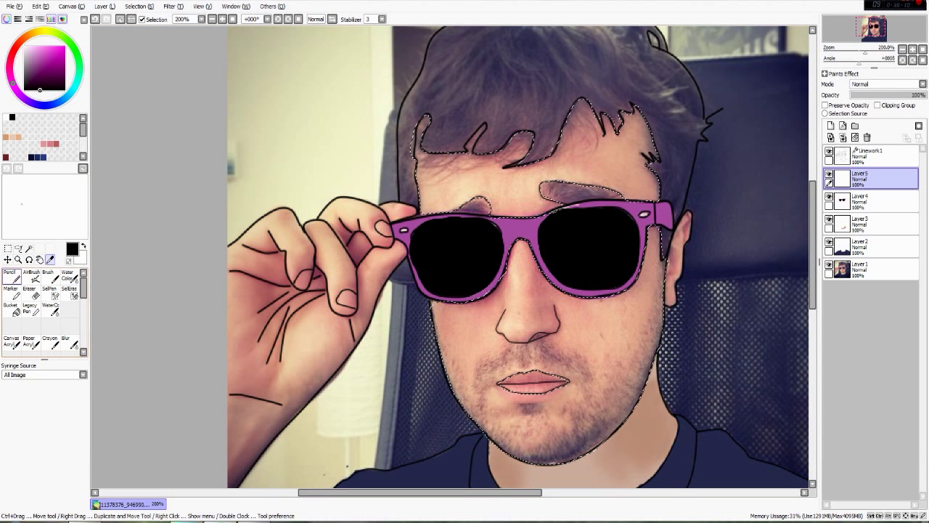
Sample the dark eyebrow tone and the light forehead tone from the photo and save both as swatches.
key("s")
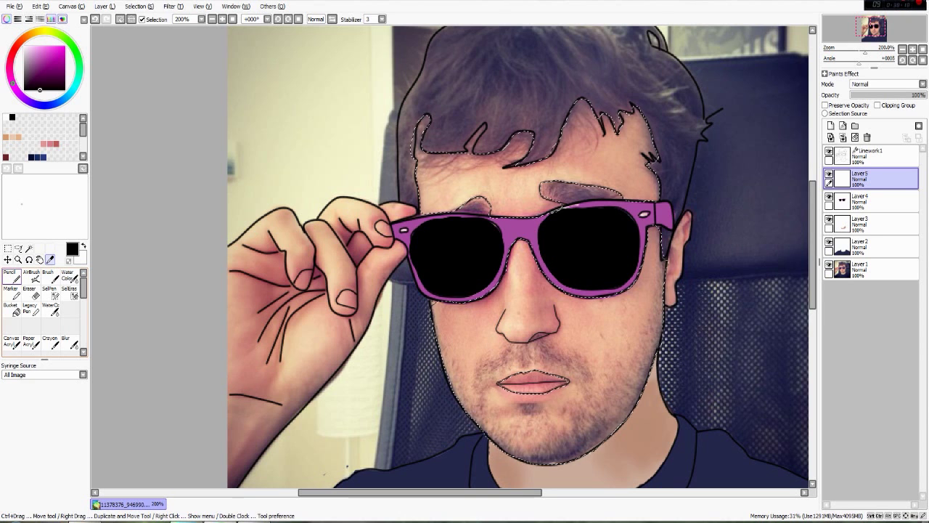
left_click(578, 191)
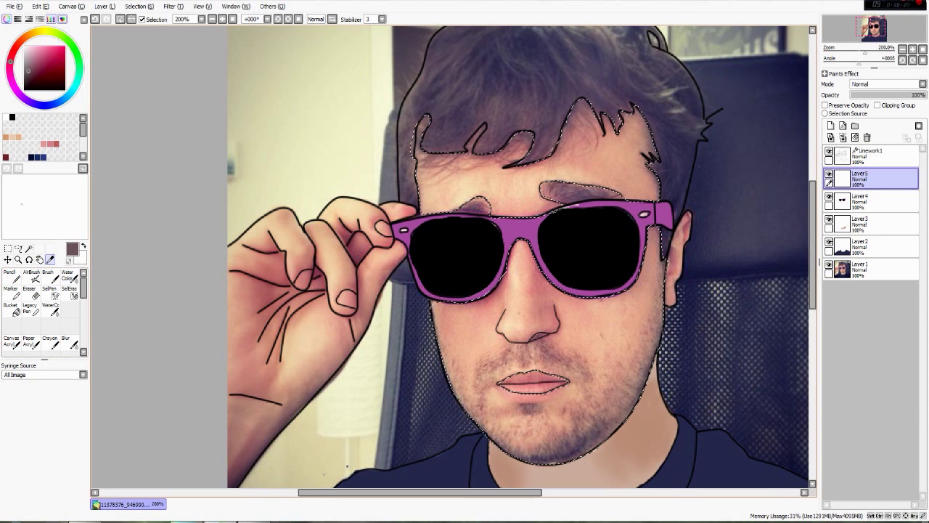
right_click(38, 125)
left_click(57, 133)
left_click(617, 162)
right_click(50, 124)
left_click(69, 132)
Sample skin tones from both cheeks of the photo and save two of them as swatches.
left_click(602, 312)
right_click(56, 124)
left_click(75, 132)
left_click(465, 326)
right_click(63, 124)
left_click(81, 131)
left_click(469, 345)
left_click(479, 363)
left_click(508, 326)
left_click(468, 326)
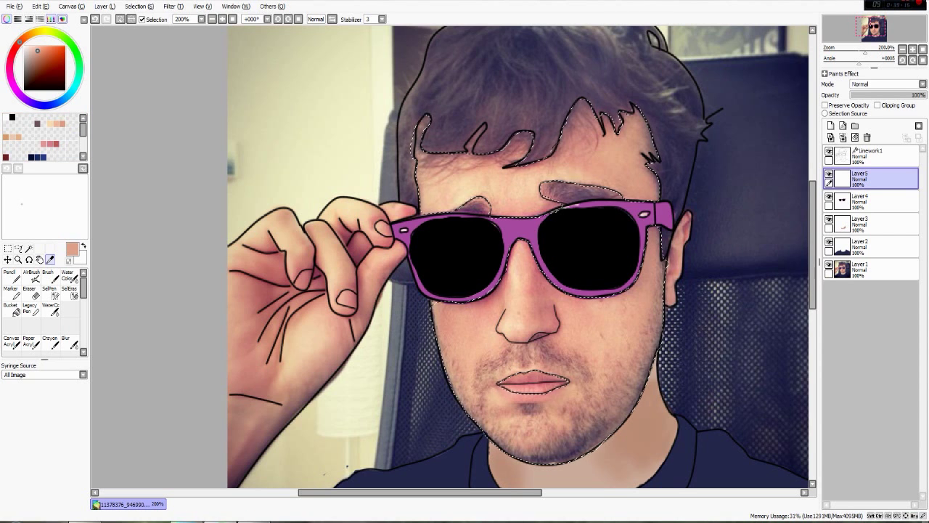
Fill the face selection using the Pencil at size 500, trying the two lighter skin swatches before covering them with the salmon one.
left_click(10, 277)
left_click(50, 124)
left_click_drag(522, 251, 526, 253)
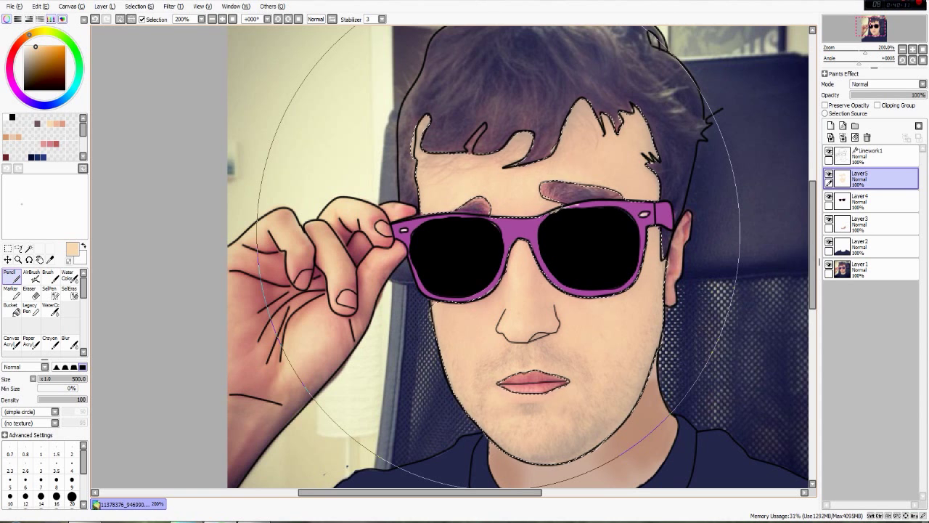
mouse_move(499, 238)
left_mouse_down()
mouse_move(539, 243)
mouse_move(513, 262)
left_mouse_up()
left_click(55, 123)
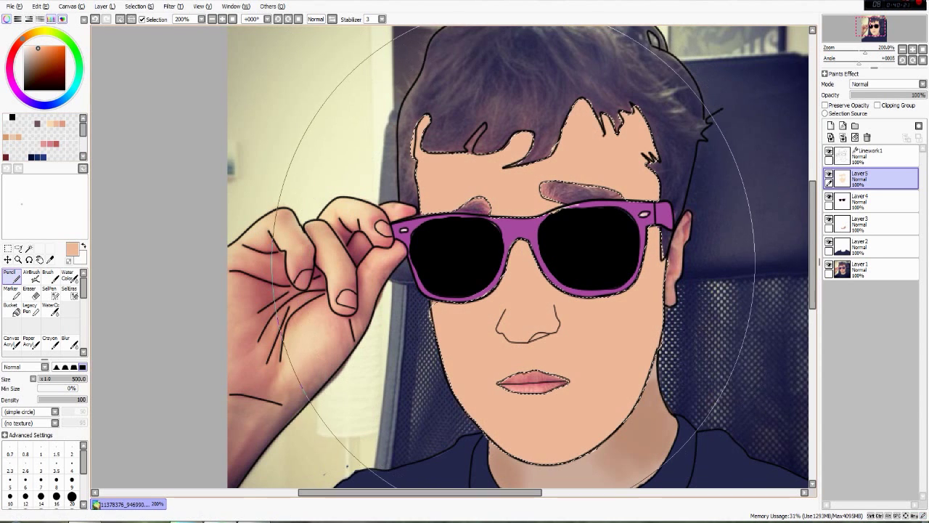
left_click(61, 125)
left_click_drag(570, 287, 546, 261)
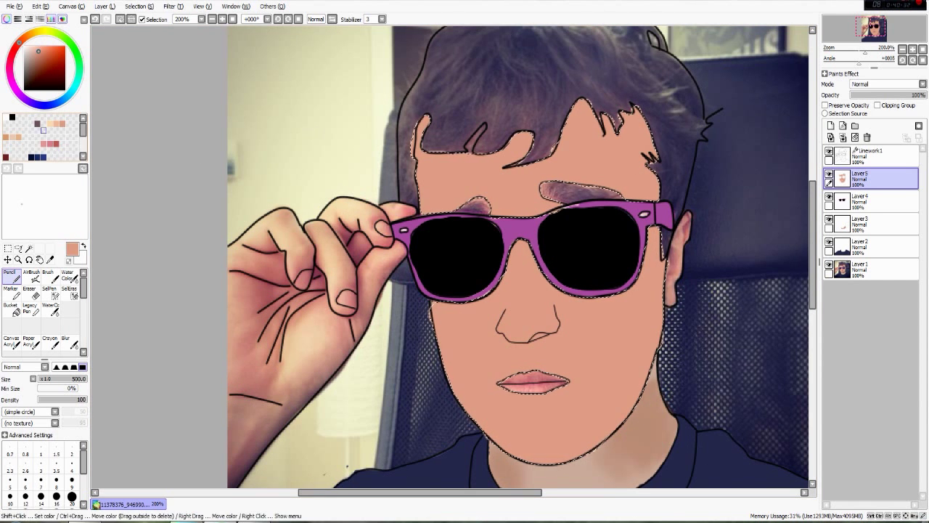
Try airbrushing stubble along the jaw and around the mouth with the dark eyebrow swatch at size 30, and undo the strokes.
left_click(37, 123)
left_click(31, 276)
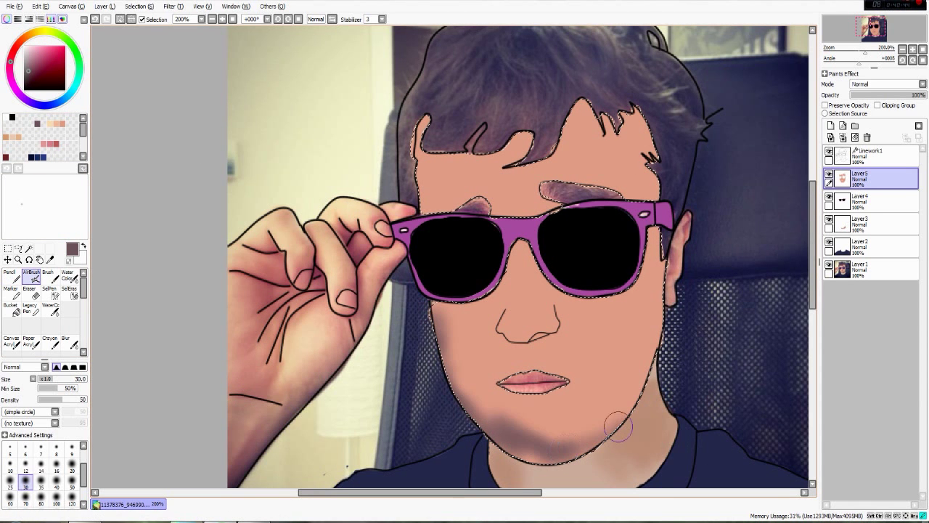
left_click_drag(481, 434, 487, 397)
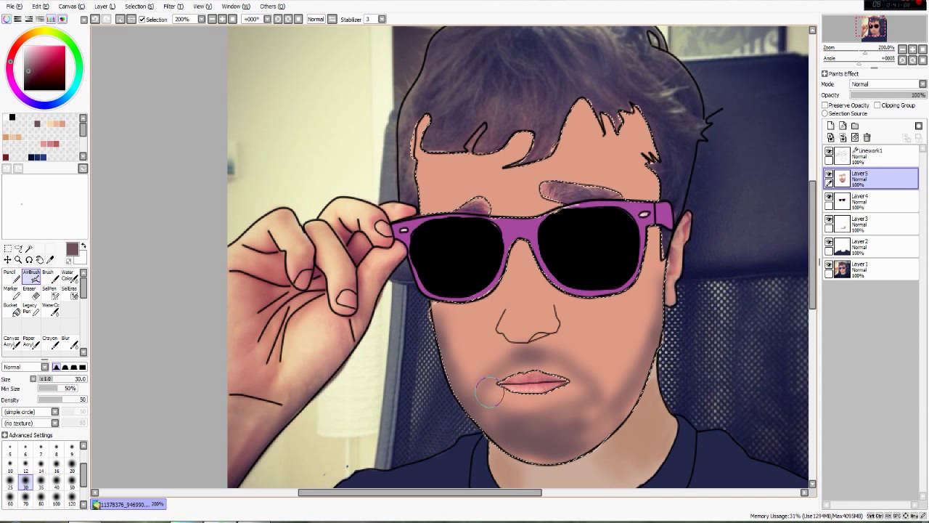
key("ctrl+z")
key("ctrl+z")
key("ctrl+z")
key("ctrl+z")
key("ctrl+z")
key("ctrl+z")
Try airbrushing a thinner beard outline and moustache at sizes 10 and 20, and undo the strokes.
left_click(10, 466)
left_click_drag(435, 311, 441, 343)
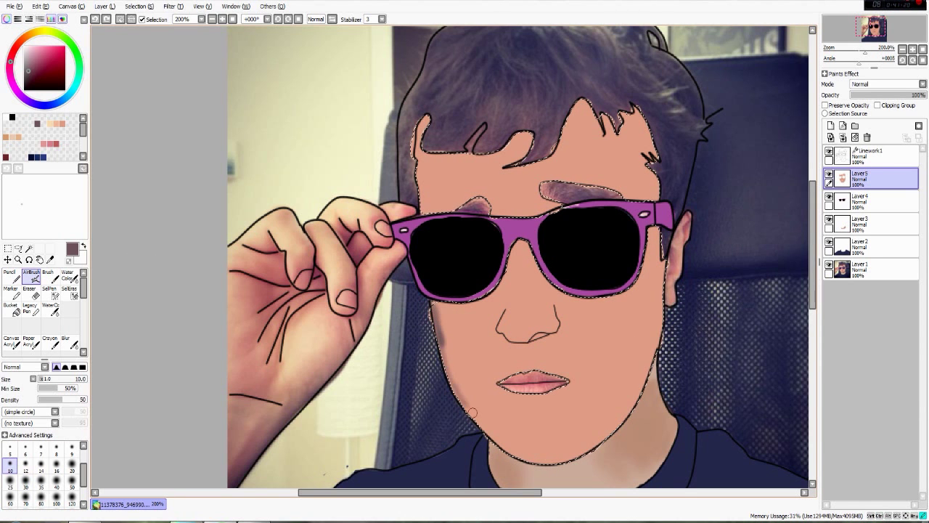
key("bracketright")
key("bracketright")
key("bracketright")
key("bracketright")
left_click_drag(490, 421, 509, 436)
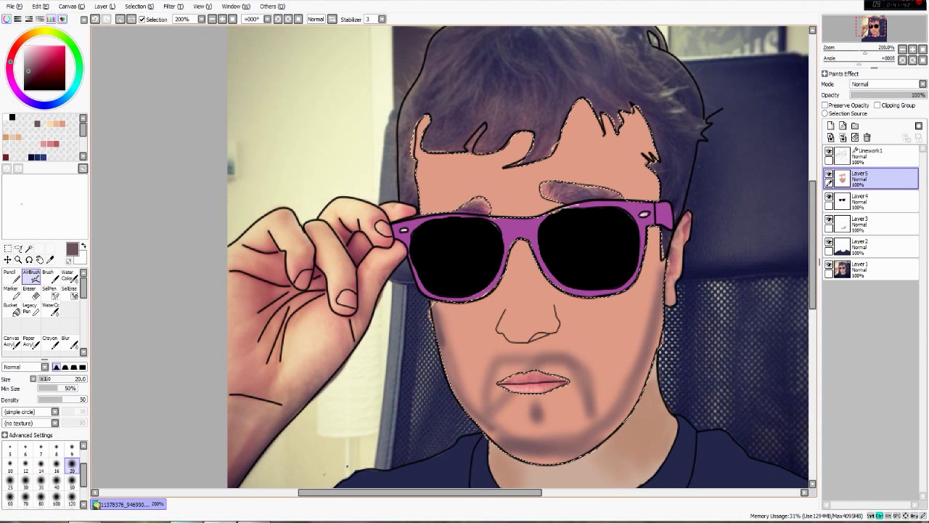
key("ctrl+z")
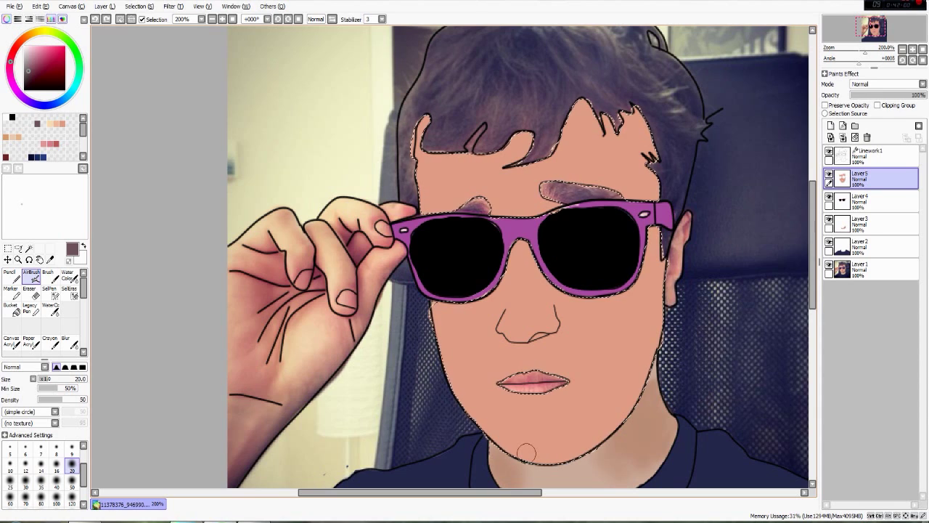
Switch to the desktop and open the original portrait photo for reference.
key("minus")
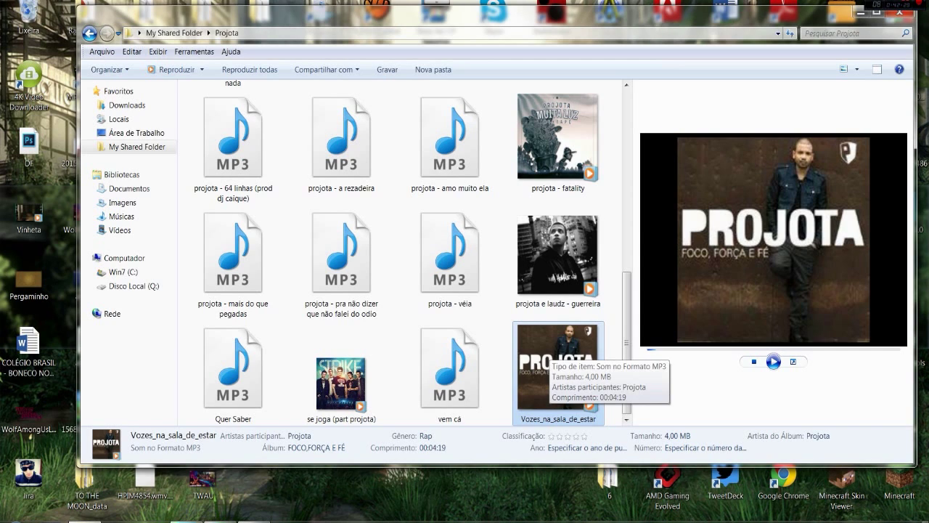
left_click(450, 258)
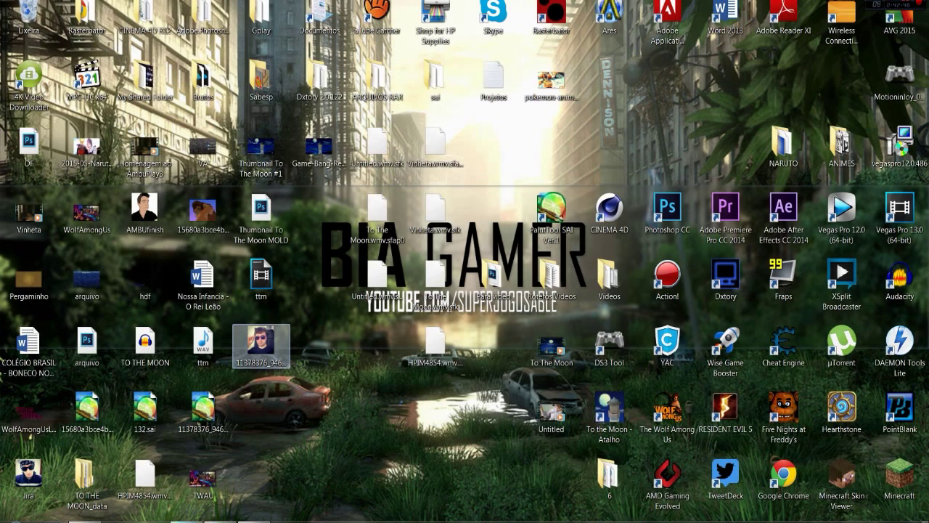
double_click(262, 342)
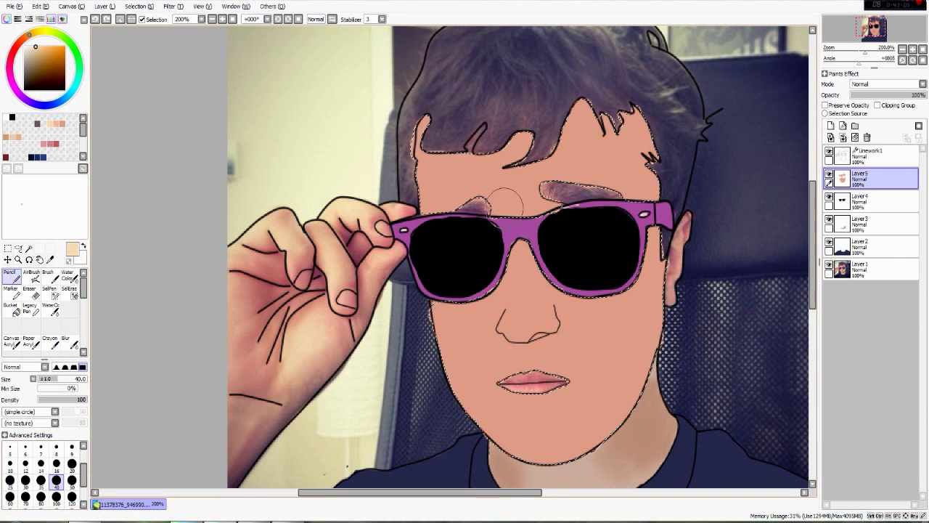
Try light peach highlights on the cheek, forehead and nose with the Pencil at size 70, and undo the strokes.
left_click(26, 496)
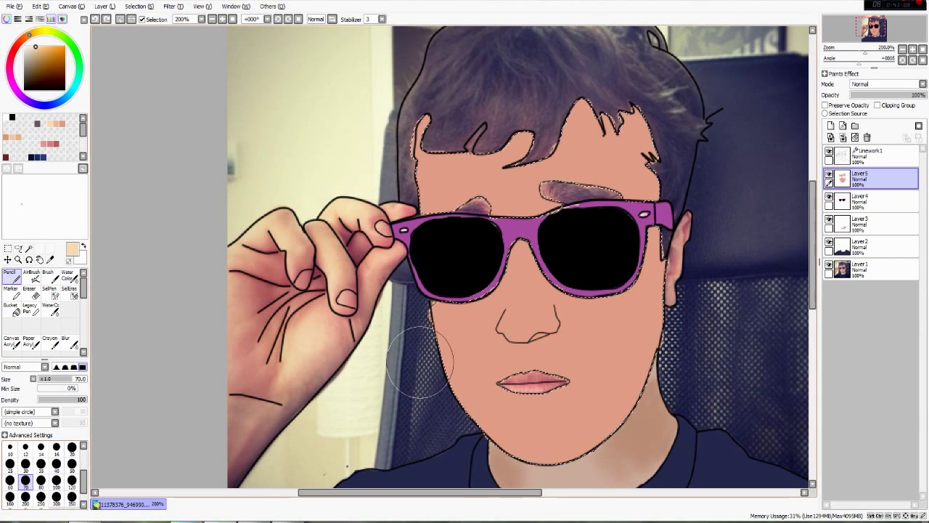
left_click_drag(423, 330, 464, 418)
key("ctrl+z")
left_click_drag(421, 347, 438, 399)
left_click_drag(522, 201, 520, 265)
left_click_drag(520, 332, 525, 356)
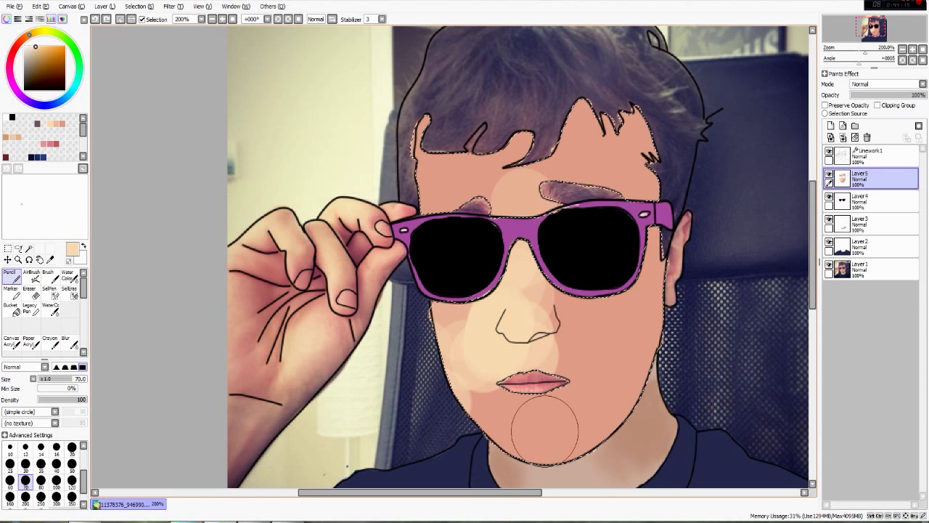
key("ctrl+z")
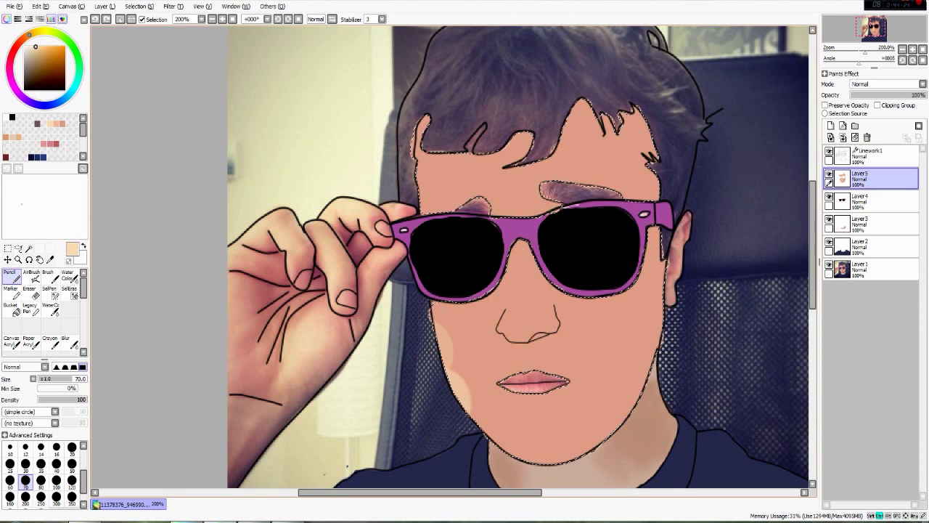
Clear the face selection with the selection eraser at size 500 and test the skin swatches on the scratch pad with the size 70 Pencil.
left_click(69, 291)
left_click(496, 286)
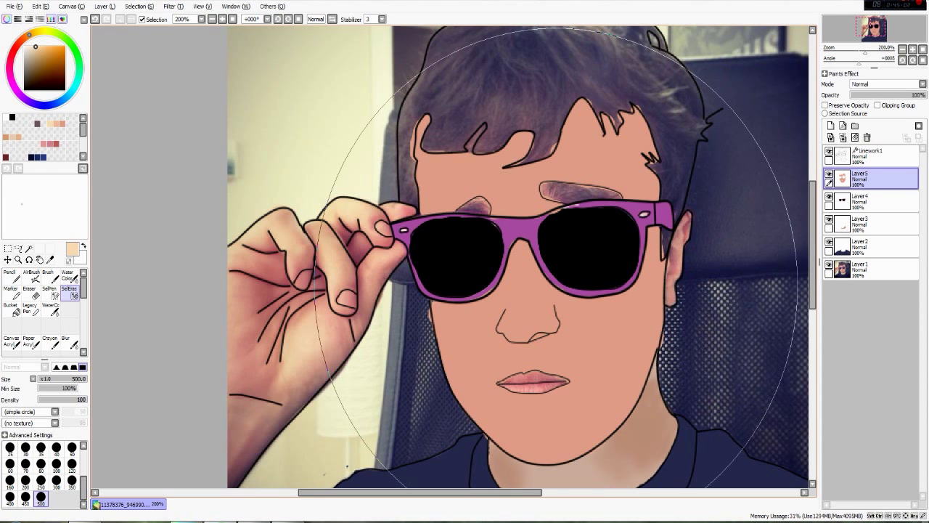
left_click(11, 276)
left_click(25, 481)
mouse_move(43, 206)
left_mouse_down()
mouse_move(34, 221)
mouse_move(51, 210)
mouse_move(33, 218)
left_mouse_up()
left_click(56, 124)
left_click(63, 123)
left_click_drag(46, 207, 24, 214)
Hide the photo layer to check the flat colours under the line art, and show it again.
left_click(69, 291)
key("n")
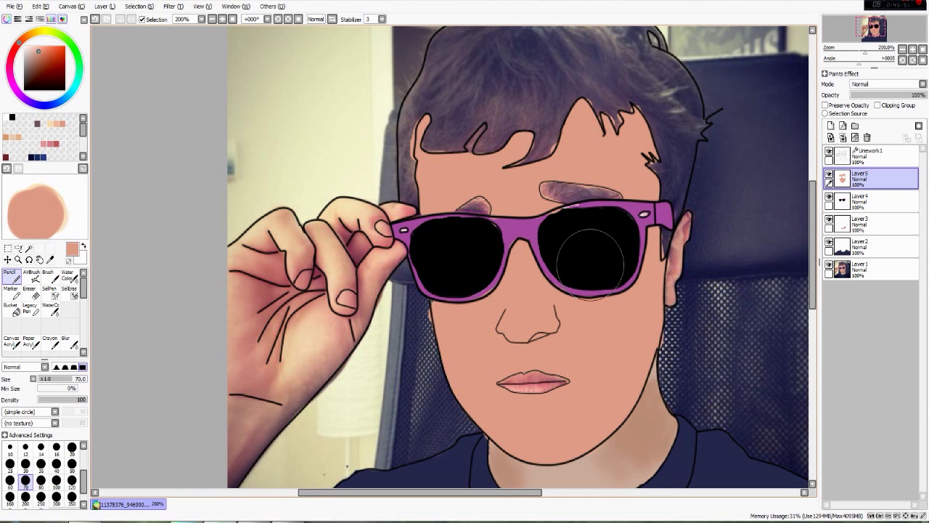
left_click(829, 267)
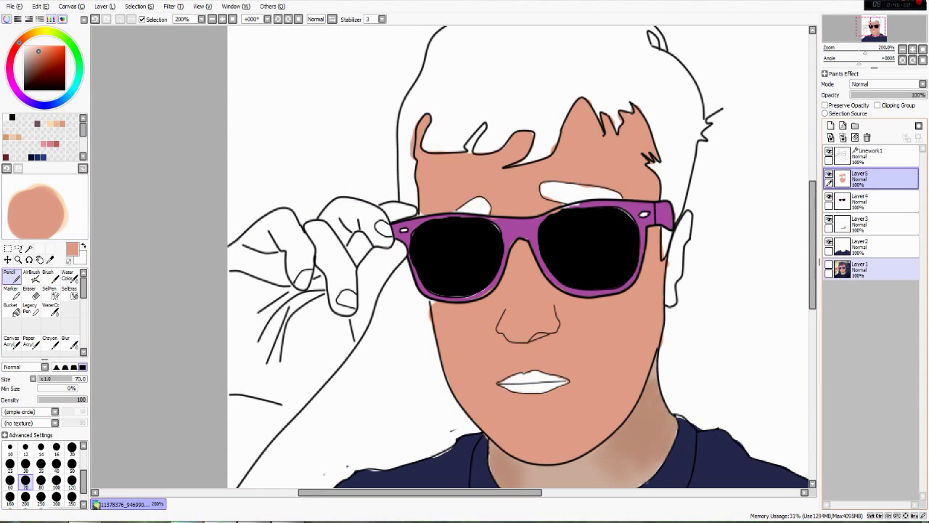
left_click(829, 268)
Choose the selection pen, play the track "Carta aos meus" in File Explorer and return to the drawing.
left_click(50, 292)
key("alt+Tab")
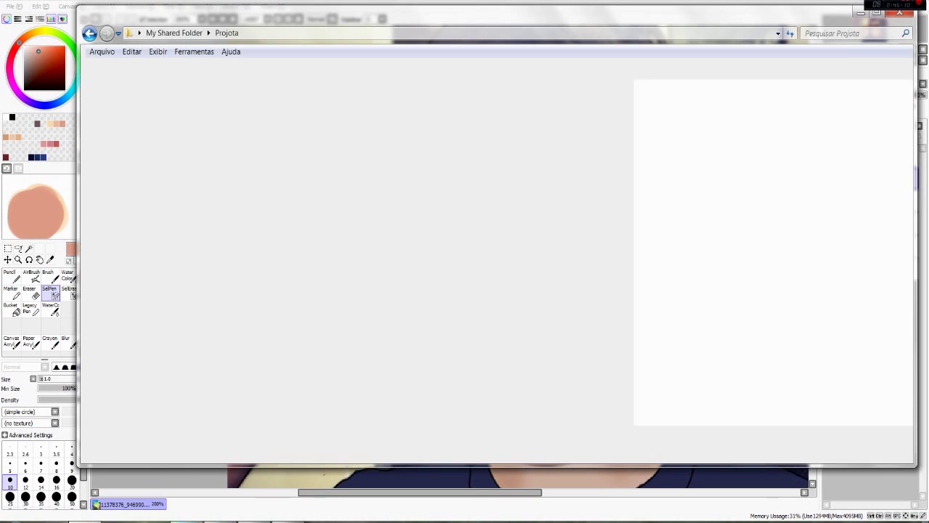
scroll(341, 138, "up", 6)
double_click(341, 138)
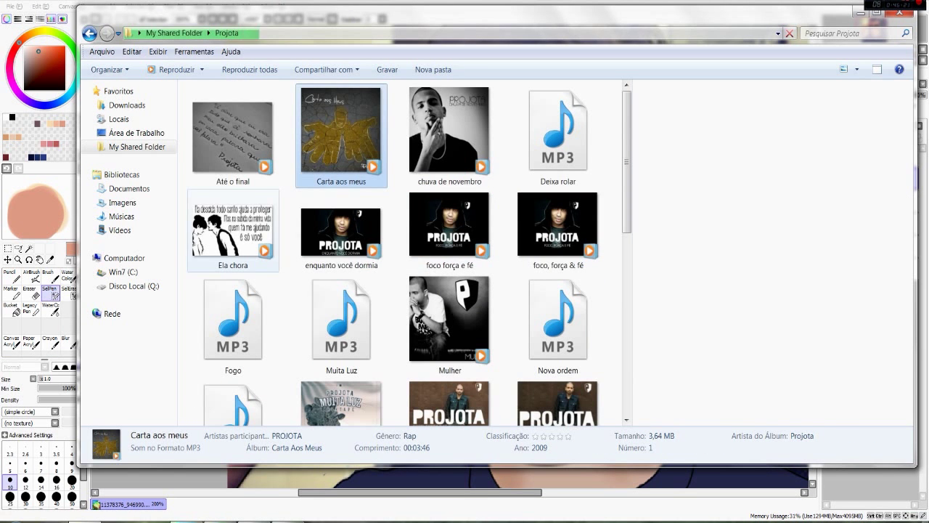
key("alt+Tab")
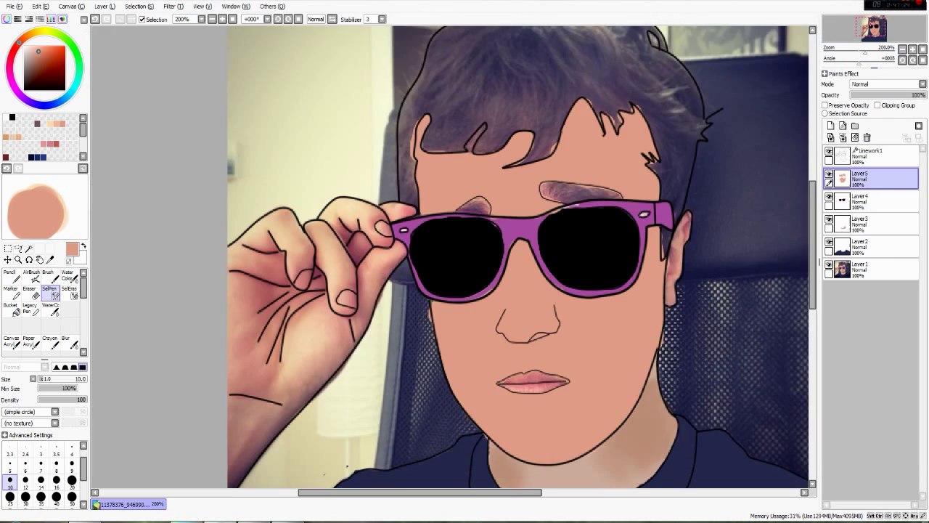
Mark the long eyebrow nearer the ear with the selection pen at size 10, refining its edges at size 5.
scroll(574, 254, "up", 2)
scroll(573, 254, "up", 1)
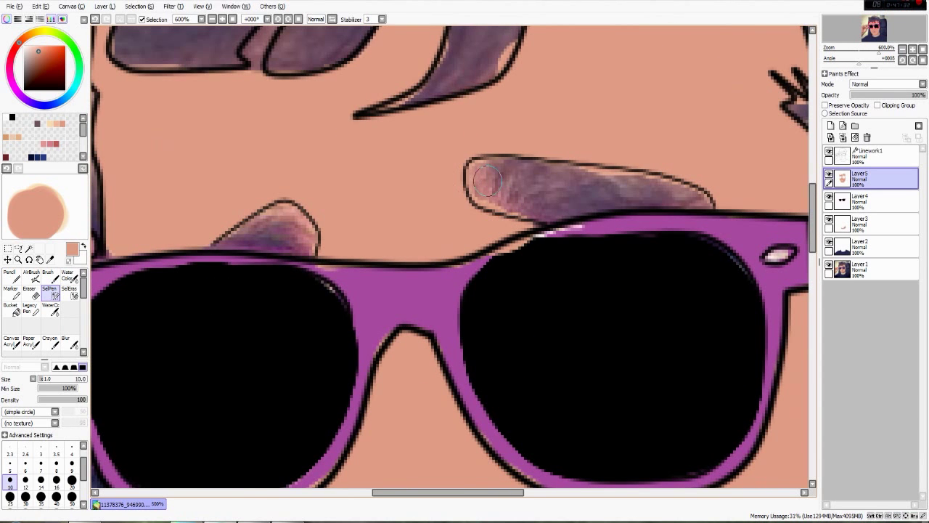
mouse_move(487, 180)
left_mouse_down()
mouse_move(515, 197)
mouse_move(685, 195)
left_mouse_up()
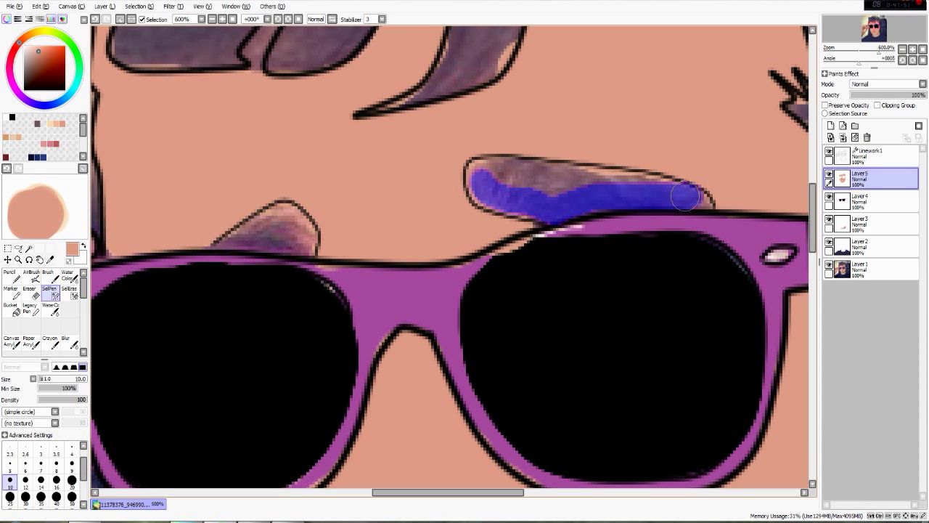
left_click_drag(686, 196, 480, 168)
left_click(57, 466)
left_click(11, 465)
left_click_drag(703, 194, 698, 207)
left_click_drag(494, 185, 646, 220)
mouse_move(639, 197)
left_mouse_down()
mouse_move(638, 238)
mouse_move(672, 248)
left_mouse_up()
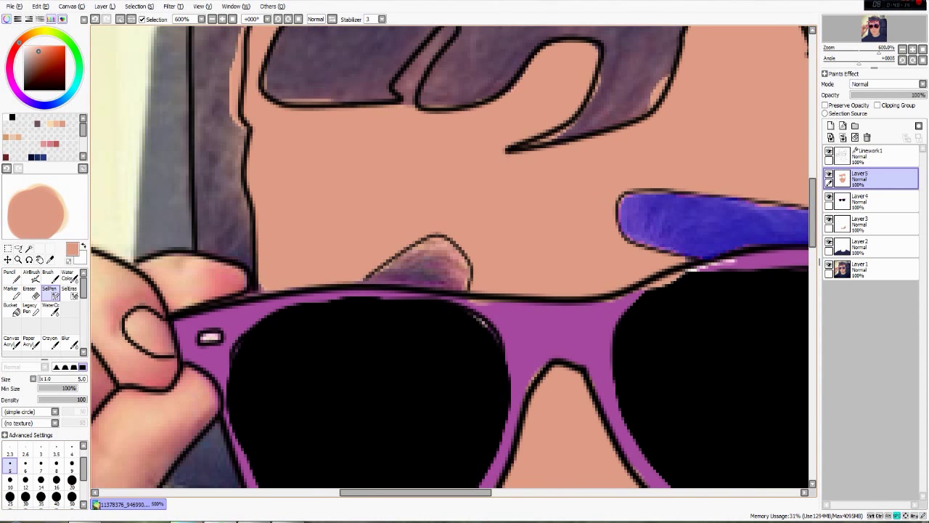
Mark the short eyebrow nearer the hand with the selection pen at size 5 and add a new layer for the eyebrows.
left_click_drag(581, 254, 623, 244)
left_click_drag(421, 270, 494, 241)
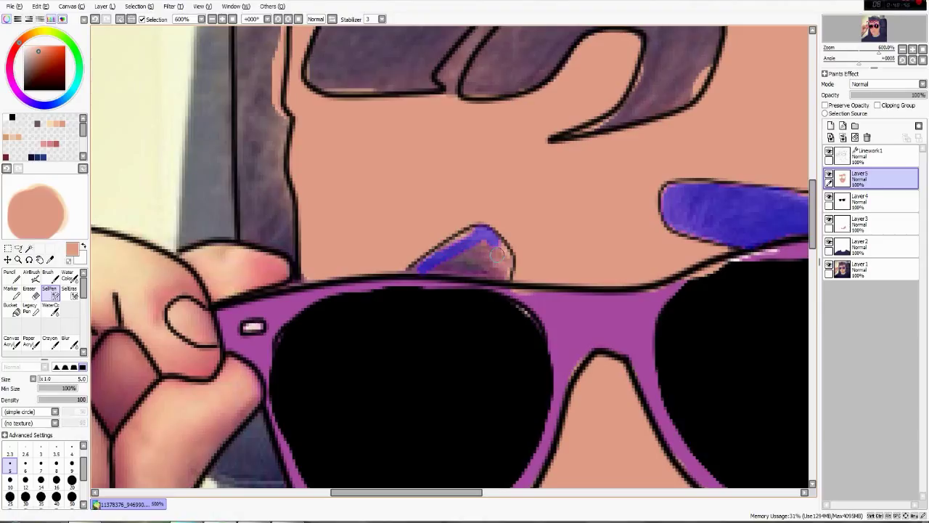
mouse_move(497, 255)
left_mouse_down()
mouse_move(510, 265)
mouse_move(445, 270)
mouse_move(490, 263)
mouse_move(429, 240)
left_mouse_up()
scroll(450, 263, "down", 2)
left_click(831, 125)
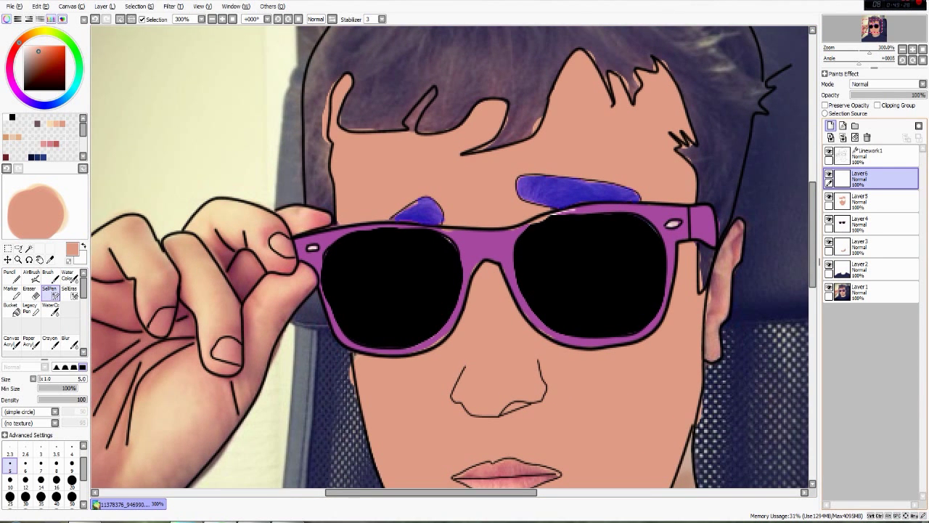
Sample a colour from each eyebrow and save both as swatches in free slots of the palette.
left_click(50, 259)
left_click(563, 192)
right_click(61, 156)
left_click(78, 160)
left_click(432, 213)
right_click(68, 156)
left_click(81, 162)
left_click(62, 157)
Try the sampled swatch on both eyebrows with the size 70 Pencil and undo the strokes.
left_click(11, 276)
mouse_move(421, 214)
left_mouse_down()
mouse_move(625, 196)
mouse_move(435, 211)
left_mouse_up()
left_click(68, 157)
left_click_drag(591, 190, 552, 175)
key("ctrl+z")
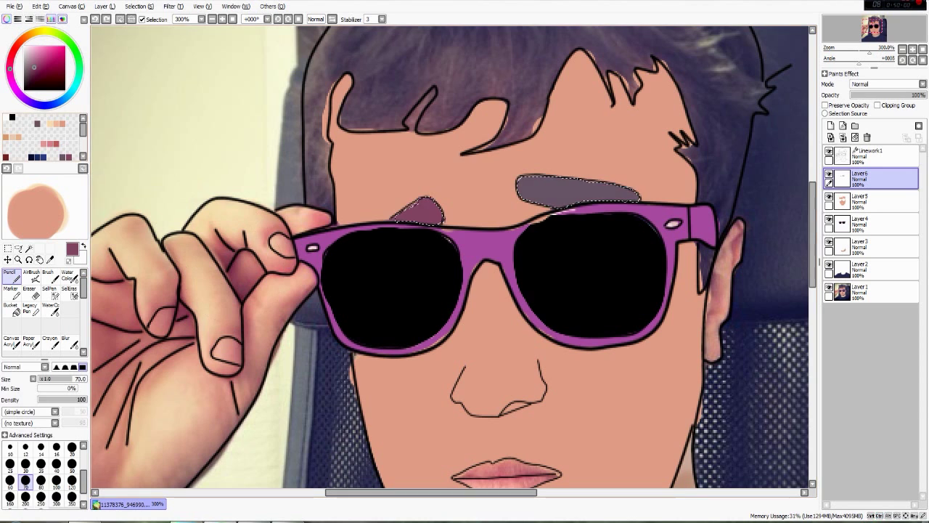
key("ctrl+z")
Sample the hair colour, shift it to a medium brown and fill both selected eyebrows with the size 70 Pencil.
left_click(50, 259)
left_click(472, 79)
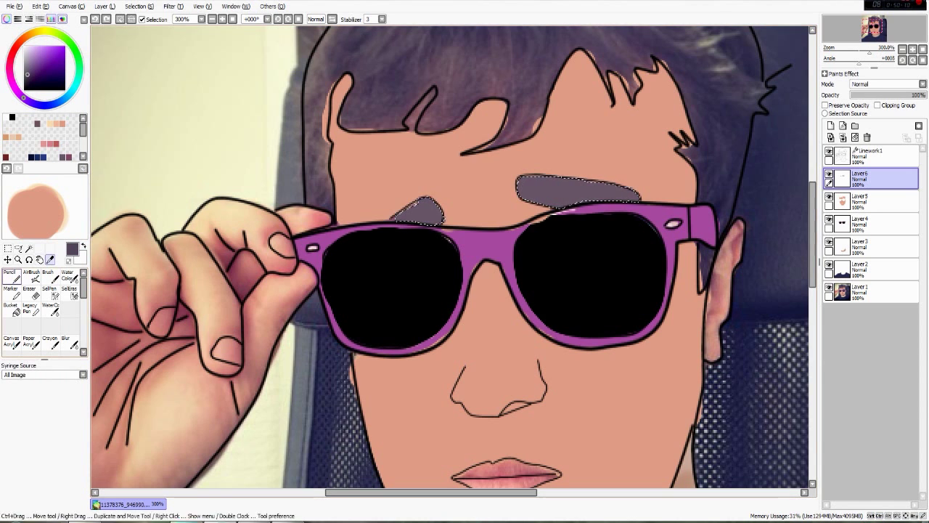
left_click(11, 276)
left_click_drag(421, 212, 621, 196)
mouse_move(23, 97)
left_mouse_down()
mouse_move(15, 88)
mouse_move(20, 42)
left_mouse_up()
left_click(33, 80)
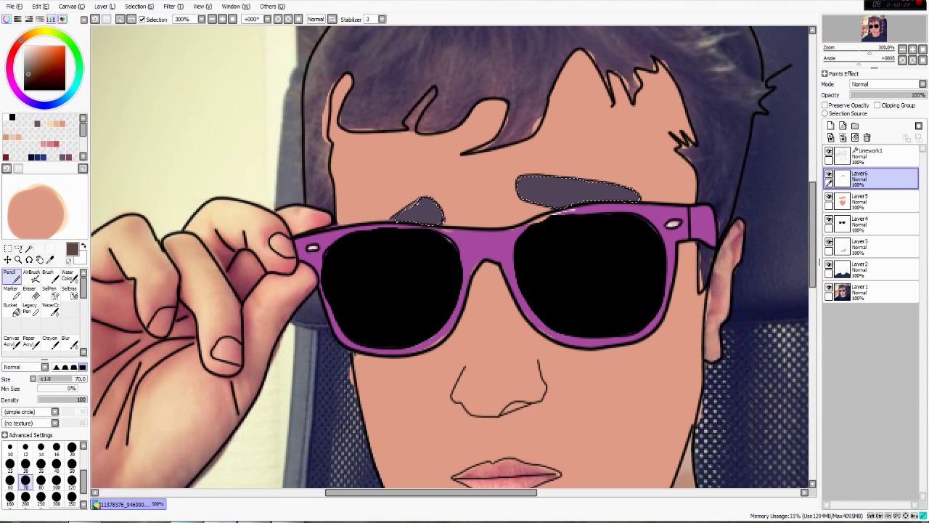
left_click_drag(440, 211, 624, 191)
left_click(32, 75)
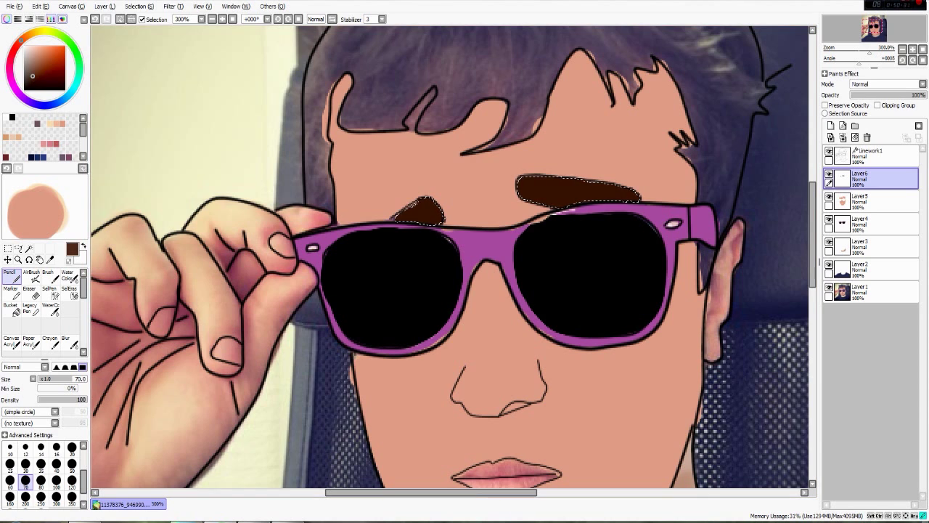
left_click_drag(442, 212, 615, 197)
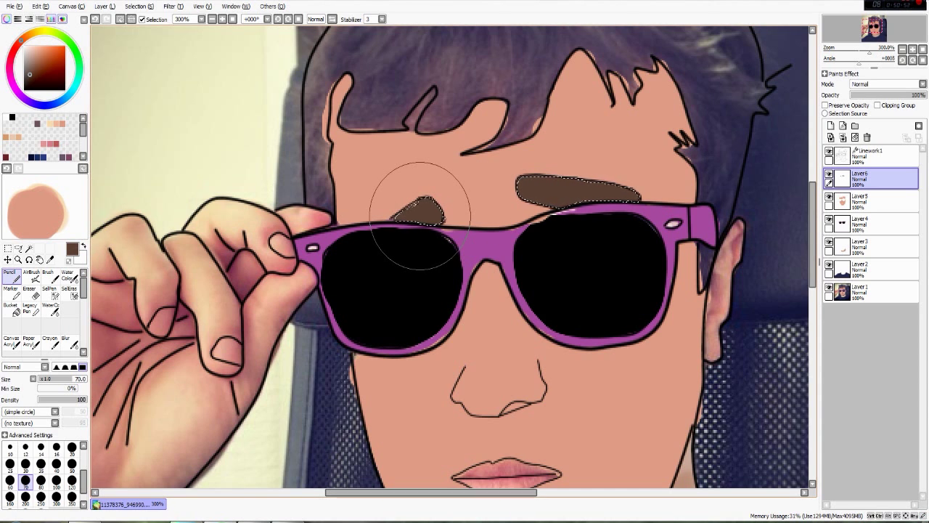
Play the track "foco, força & fé" in File Explorer and return to the drawing with the Pencil.
left_click(31, 276)
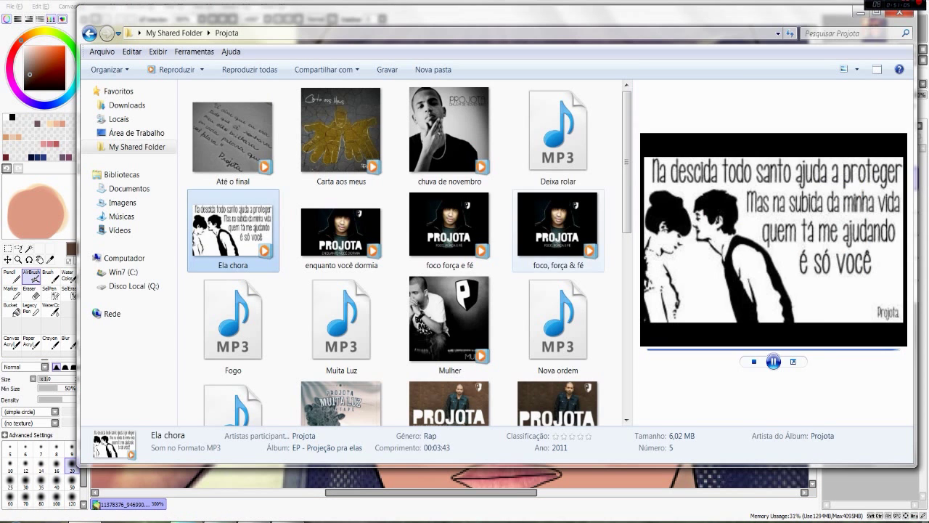
left_click(558, 231)
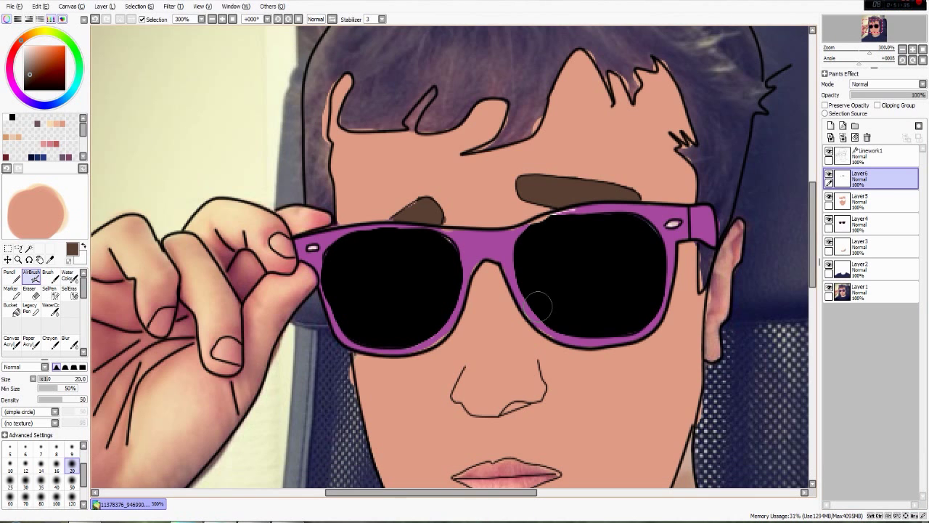
left_click(10, 276)
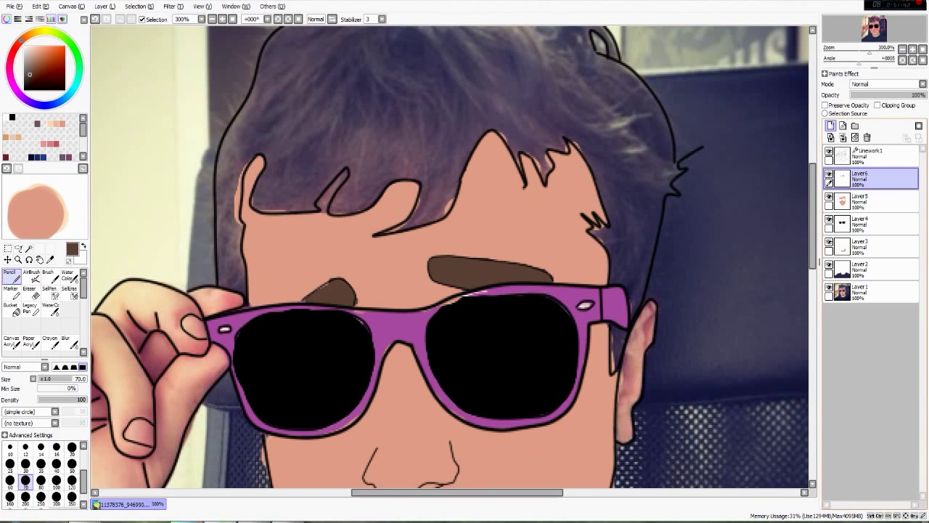
Add a new layer and mark the sideburn and the hair edge above the ear with the selection pen at size 5.
left_click(831, 125)
key("c")
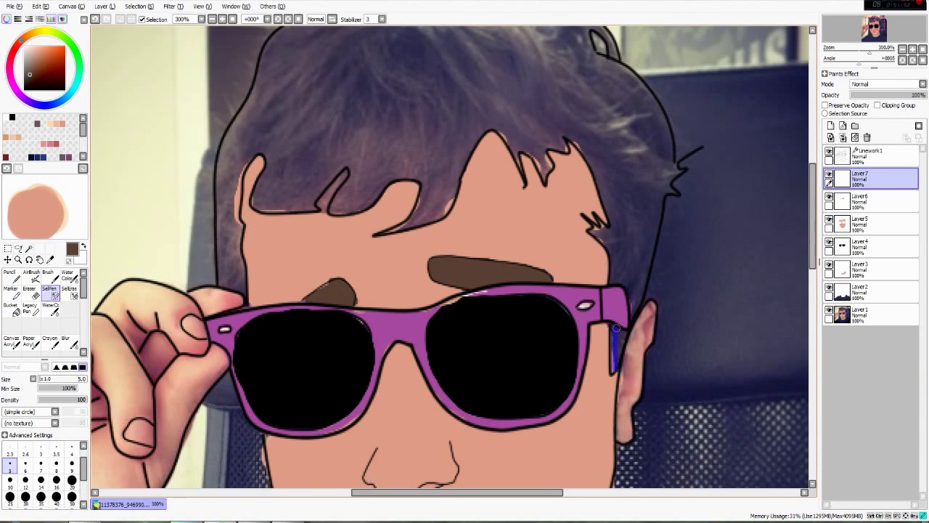
left_click_drag(615, 335, 599, 341)
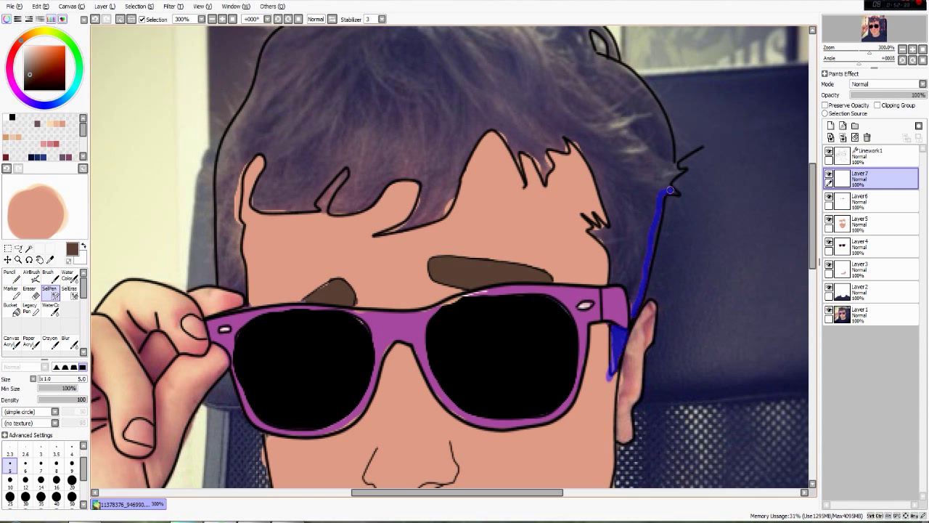
mouse_move(673, 163)
left_mouse_down()
mouse_move(724, 299)
mouse_move(676, 215)
mouse_move(651, 197)
mouse_move(652, 172)
mouse_move(666, 191)
mouse_move(639, 159)
mouse_move(645, 190)
left_mouse_up()
left_click_drag(645, 191, 660, 198)
Mark the hair's outer edge over the crown and down the side by the hand with the selection pen at size 10.
left_click(10, 480)
mouse_move(649, 161)
left_mouse_down()
mouse_move(561, 143)
mouse_move(419, 137)
mouse_move(387, 160)
left_mouse_up()
mouse_move(459, 144)
left_mouse_down()
mouse_move(437, 125)
mouse_move(327, 203)
mouse_move(294, 285)
mouse_move(288, 422)
mouse_move(308, 430)
mouse_move(397, 376)
left_mouse_up()
mouse_move(397, 376)
left_mouse_down()
mouse_move(393, 271)
mouse_move(418, 244)
left_mouse_up()
left_click_drag(383, 301, 389, 363)
left_click_drag(393, 326, 393, 376)
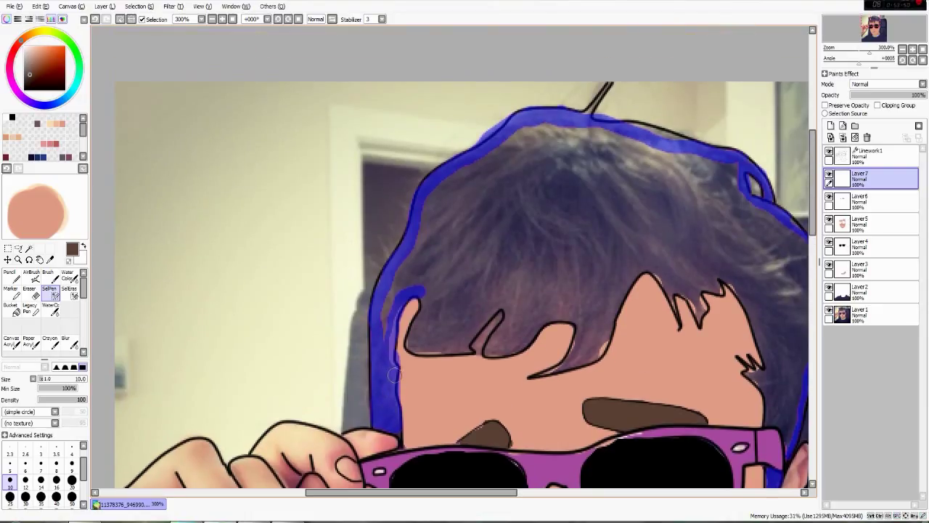
Mark the fringe and temple edges of the hair at size 10 and start filling its interior at size 30.
mouse_move(376, 342)
left_mouse_down()
mouse_move(386, 300)
mouse_move(413, 289)
mouse_move(428, 312)
mouse_move(413, 329)
mouse_move(424, 347)
mouse_move(459, 347)
mouse_move(505, 306)
mouse_move(490, 349)
mouse_move(571, 317)
mouse_move(582, 336)
mouse_move(566, 366)
mouse_move(599, 349)
mouse_move(633, 271)
mouse_move(689, 291)
mouse_move(700, 308)
mouse_move(700, 291)
mouse_move(715, 286)
mouse_move(705, 281)
mouse_move(732, 284)
mouse_move(750, 312)
left_mouse_up()
left_click_drag(672, 97, 583, 94)
left_click_drag(536, 126, 607, 142)
mouse_move(654, 283)
left_mouse_down()
mouse_move(590, 240)
mouse_move(616, 336)
mouse_move(598, 322)
mouse_move(637, 404)
left_mouse_up()
left_click_drag(581, 349, 616, 389)
left_click(26, 497)
mouse_move(297, 270)
left_mouse_down()
mouse_move(327, 310)
mouse_move(322, 324)
mouse_move(377, 162)
mouse_move(327, 199)
left_mouse_up()
Play the track "foco força e fé" in File Explorer and return to the drawing.
left_click(188, 521)
left_click(452, 237)
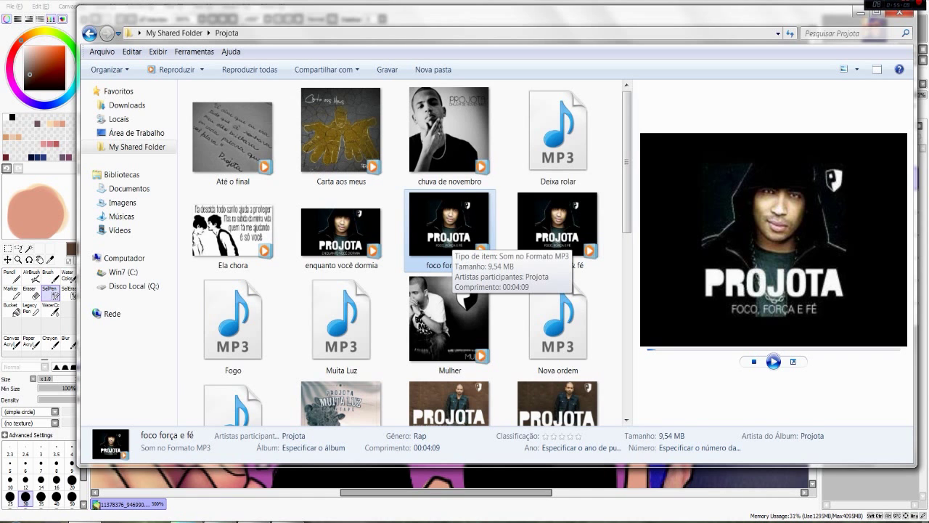
key("alt+Tab")
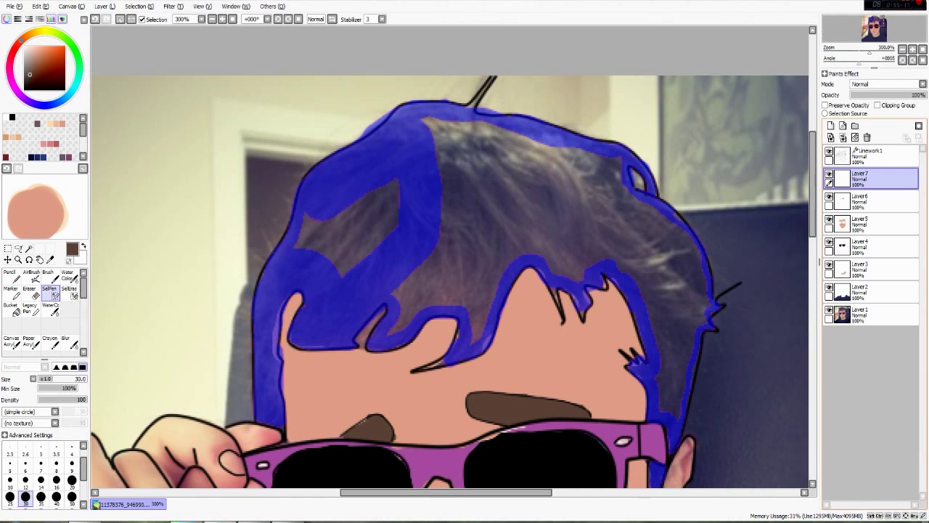
Fill the rest of the hair area with the selection pen at size 30.
mouse_move(360, 260)
left_mouse_down()
mouse_move(406, 291)
mouse_move(481, 286)
mouse_move(469, 298)
left_mouse_up()
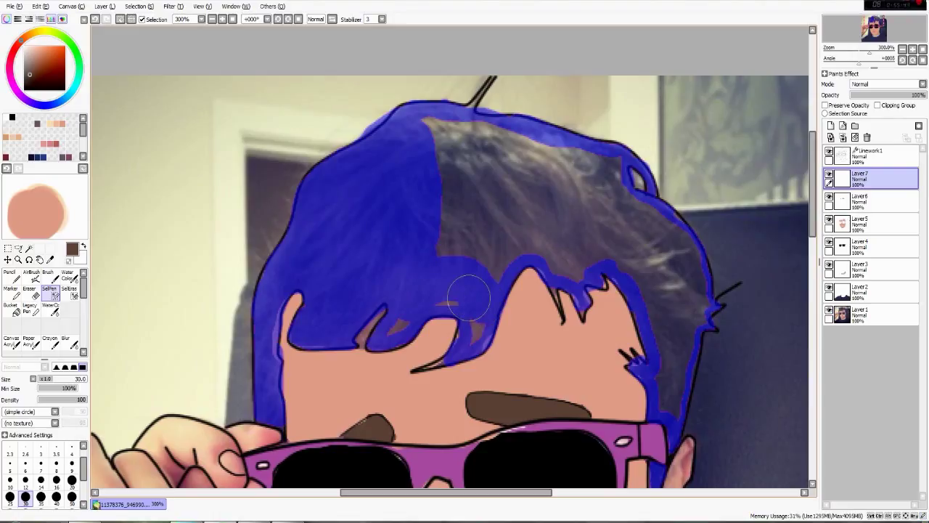
mouse_move(468, 297)
left_mouse_down()
mouse_move(457, 312)
mouse_move(407, 326)
mouse_move(508, 218)
mouse_move(453, 209)
mouse_move(533, 149)
mouse_move(509, 203)
mouse_move(571, 249)
mouse_move(648, 220)
mouse_move(639, 280)
mouse_move(668, 392)
mouse_move(675, 258)
mouse_move(563, 283)
left_mouse_up()
left_click_drag(449, 360, 430, 363)
Trim the hair selection along the fringe, temple and crown outline with the selection eraser.
left_click(71, 292)
scroll(26, 483, "up", 3)
left_click(27, 483)
mouse_move(449, 328)
left_mouse_down()
mouse_move(434, 322)
mouse_move(443, 332)
mouse_move(414, 371)
mouse_move(467, 367)
left_mouse_up()
mouse_move(411, 378)
left_mouse_down()
mouse_move(461, 374)
mouse_move(411, 377)
mouse_move(419, 351)
left_mouse_up()
left_click_drag(633, 294, 601, 282)
left_click_drag(514, 104, 479, 108)
left_click_drag(386, 107, 363, 132)
left_click_drag(547, 254, 543, 246)
Sample the fringe colour and copy the three upper skin-tone swatches into free slots below the other skin tones.
left_click(50, 259)
left_click(436, 290)
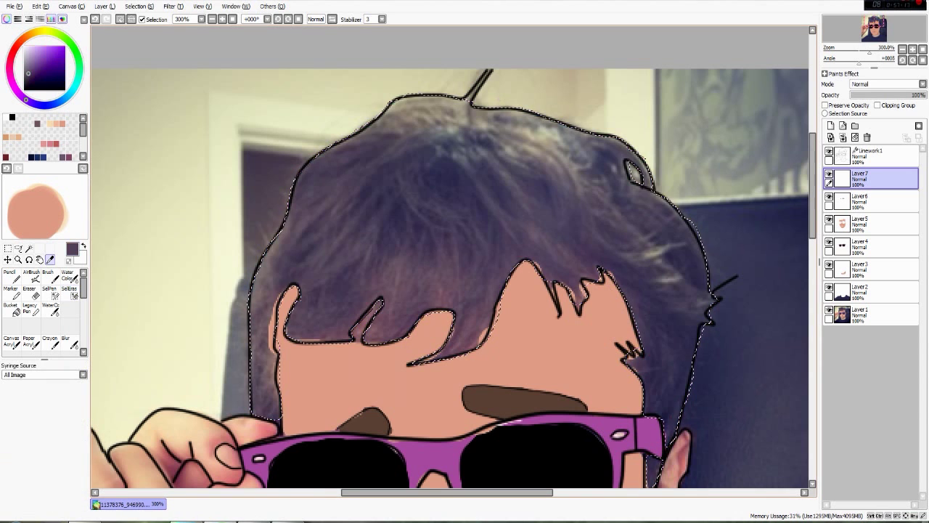
left_click(50, 124)
right_click(7, 144)
left_click(20, 151)
left_click(56, 124)
right_click(12, 143)
left_click(24, 149)
left_click(62, 125)
right_click(18, 144)
left_click(31, 150)
Delete the three original skin-tone swatches and the grey one beside them from the upper palette row.
right_click(63, 124)
left_click(76, 140)
right_click(56, 124)
left_click(69, 140)
right_click(50, 124)
left_click(62, 140)
right_click(37, 124)
left_click(50, 140)
Sample the dark crown, the light highlight and the side of the hair, saving each colour as a swatch.
left_click(435, 186)
right_click(50, 124)
left_click(63, 131)
left_click(461, 131)
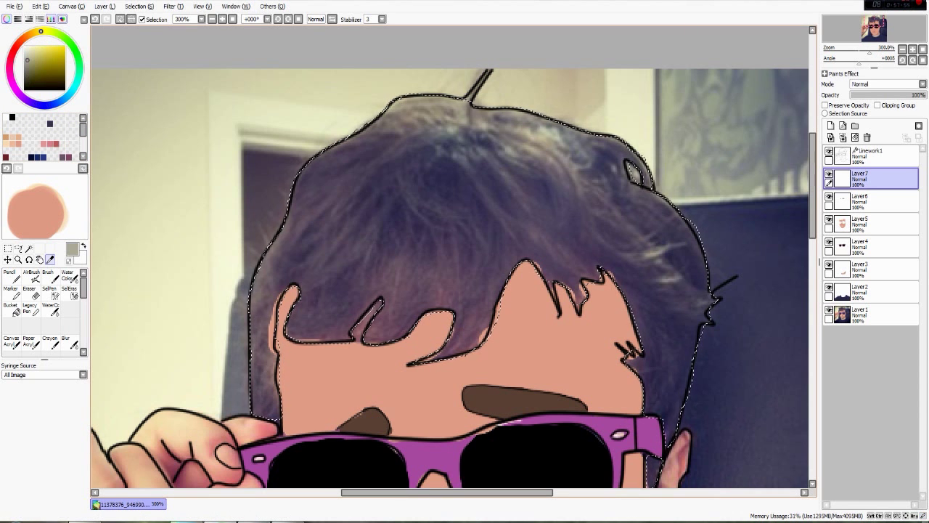
right_click(55, 124)
left_click(69, 131)
left_click(313, 261)
right_click(62, 124)
left_click(76, 131)
Try the sampled hair colours on the selected hair area with the Pencil and undo the strokes.
scroll(663, 328, "down", 1)
scroll(663, 328, "up", 2)
left_click(663, 328)
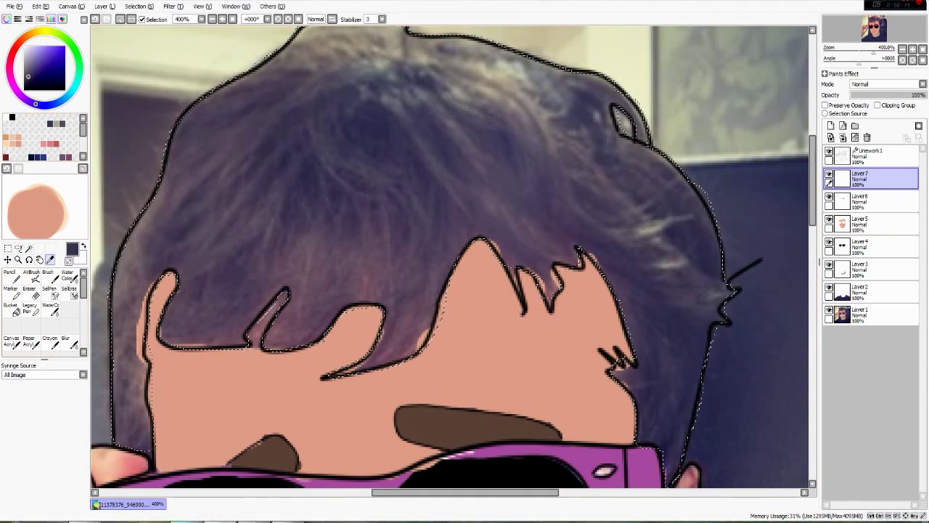
scroll(450, 262, "down", 1)
mouse_move(208, 269)
left_mouse_down()
mouse_move(498, 156)
mouse_move(415, 322)
mouse_move(261, 247)
mouse_move(216, 271)
left_mouse_up()
left_click(62, 124)
mouse_move(153, 236)
left_mouse_down()
mouse_move(251, 184)
mouse_move(561, 346)
mouse_move(520, 376)
mouse_move(352, 254)
mouse_move(296, 247)
left_mouse_up()
left_click(56, 124)
mouse_move(127, 377)
left_mouse_down()
mouse_move(208, 190)
mouse_move(254, 164)
left_mouse_up()
key("ctrl+z")
left_click_drag(144, 339, 221, 179)
key("ctrl+z")
key("ctrl+z")
key("ctrl+z")
Fill the hair with the grey-purple swatch, sample the eyebrows' brown and repaint the hair with it using the size 70 Pencil.
left_click(62, 124)
mouse_move(160, 290)
left_mouse_down()
mouse_move(457, 197)
mouse_move(529, 342)
mouse_move(342, 280)
mouse_move(269, 131)
left_mouse_up()
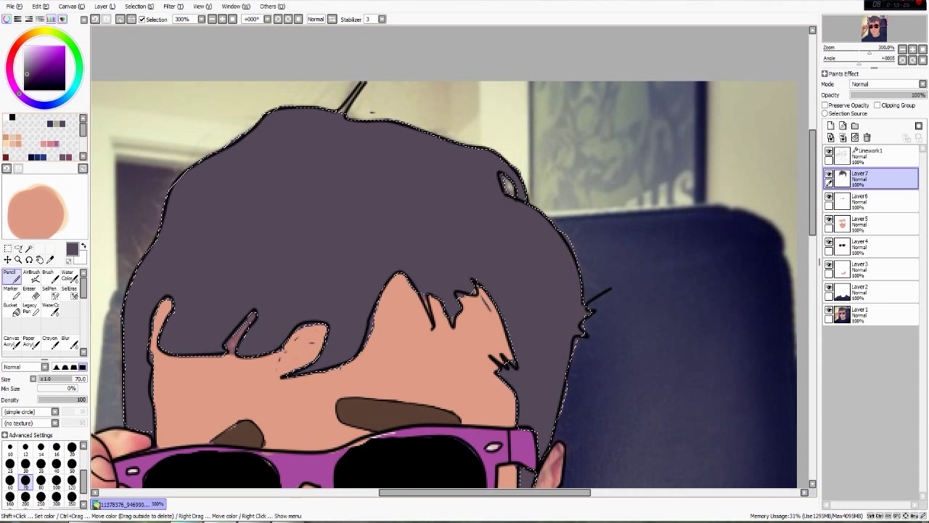
left_click(392, 413, "alt")
mouse_move(145, 288)
left_mouse_down()
mouse_move(137, 339)
mouse_move(167, 269)
mouse_move(446, 166)
mouse_move(508, 373)
mouse_move(377, 247)
left_mouse_up()
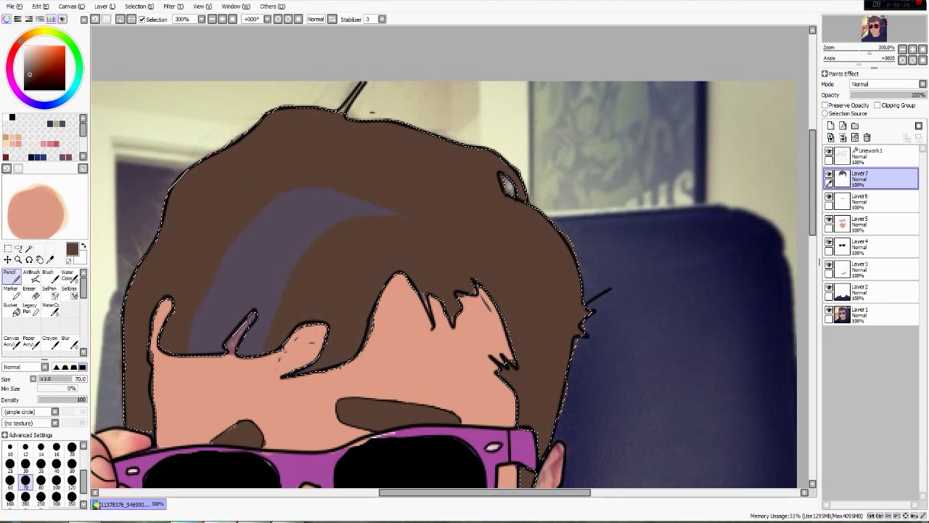
Play the track "Fogo" in File Explorer and return to the drawing.
key("alt+Tab")
left_click(233, 321)
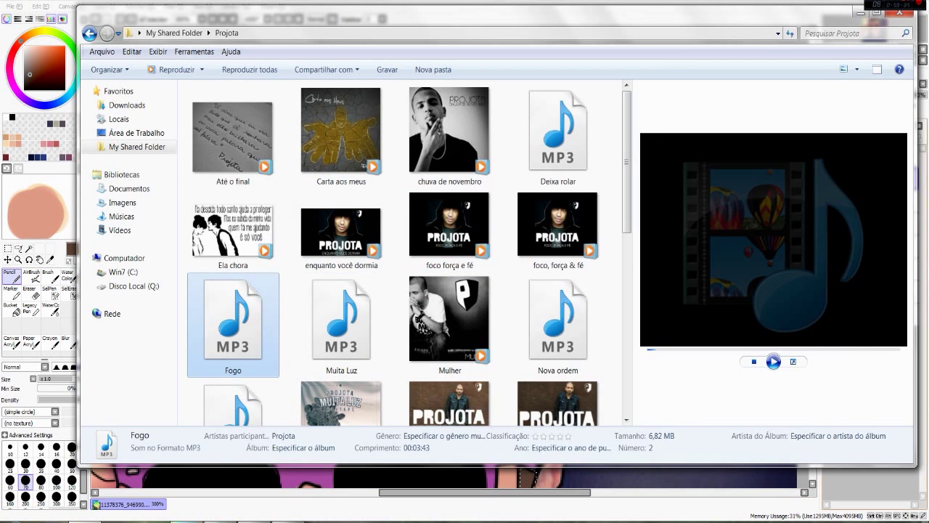
key("alt+Tab")
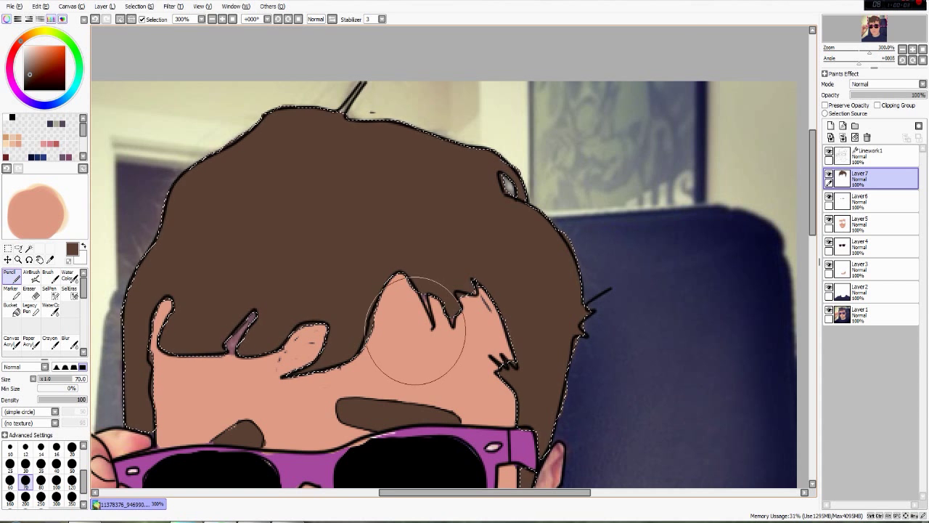
Clear the hair selection with the selection eraser and return to the Pencil.
left_click(72, 292)
scroll(72, 466, "down", 5)
left_click(41, 498)
left_click(253, 319)
key("n")
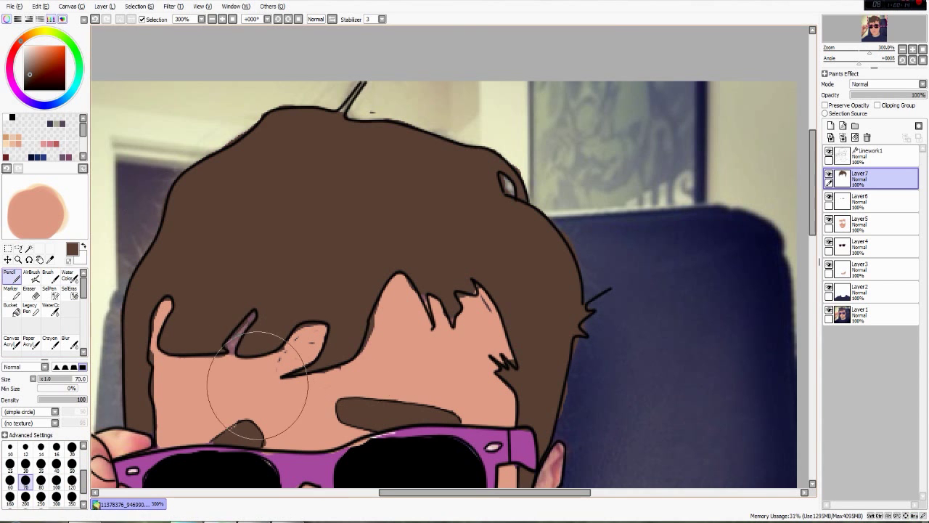
Clean stray brown marks off the forehead under the fringe with the Eraser.
scroll(218, 349, "up", 2)
key("e")
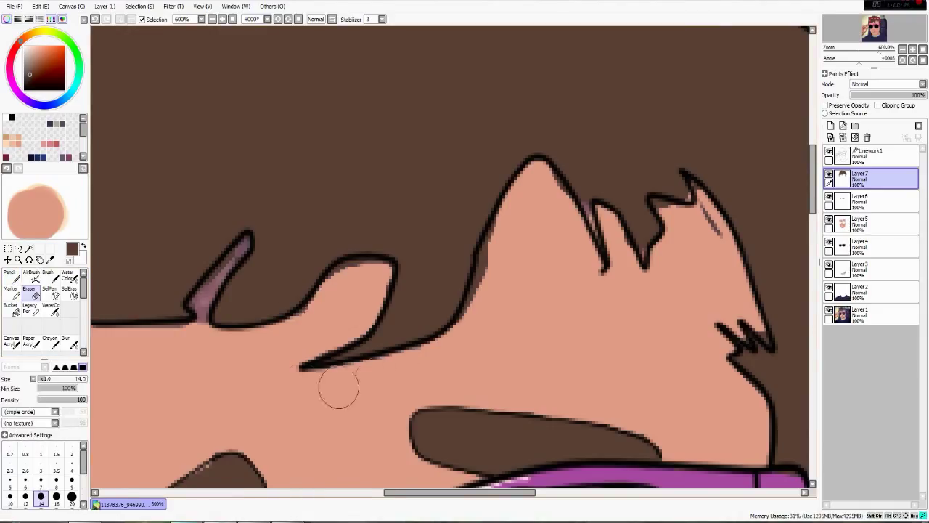
left_click_drag(376, 379, 551, 376)
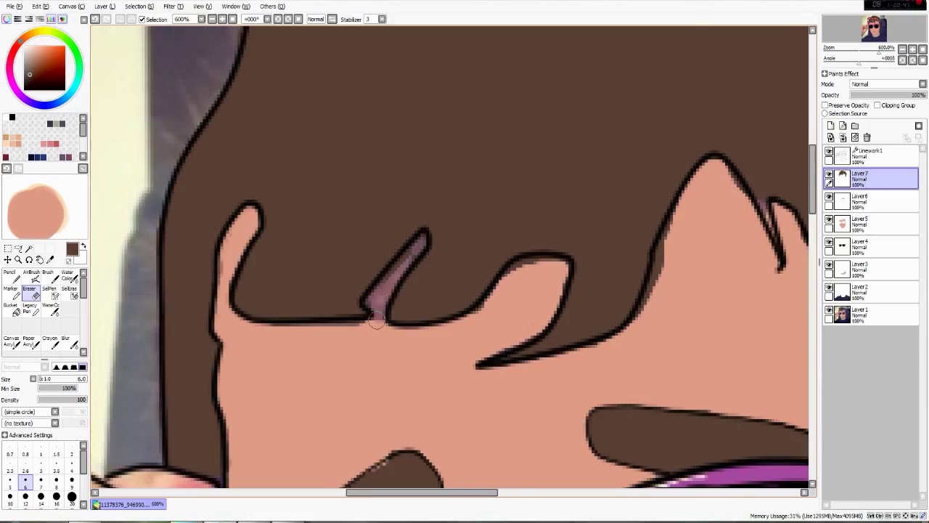
left_click_drag(385, 285, 231, 296)
Erase the photo patch in the narrow gap between the fringe strands on Layer1 with the size 6 Eraser.
left_click(864, 314)
left_click_drag(290, 319, 439, 308)
left_click_drag(374, 318, 372, 308)
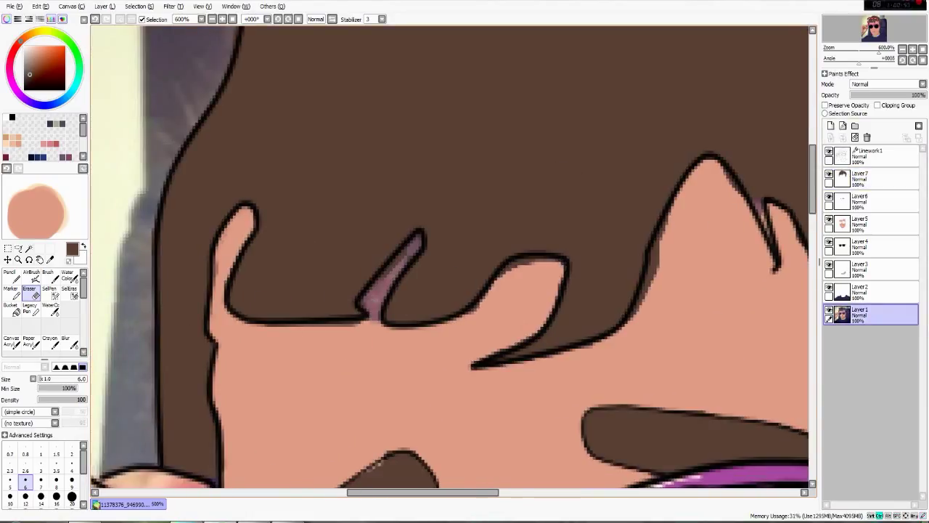
left_click_drag(373, 295, 371, 292)
Sample the skin colour on Layer5 and paint the gap between the fringe strands with the size 6 Pencil.
left_click(871, 156)
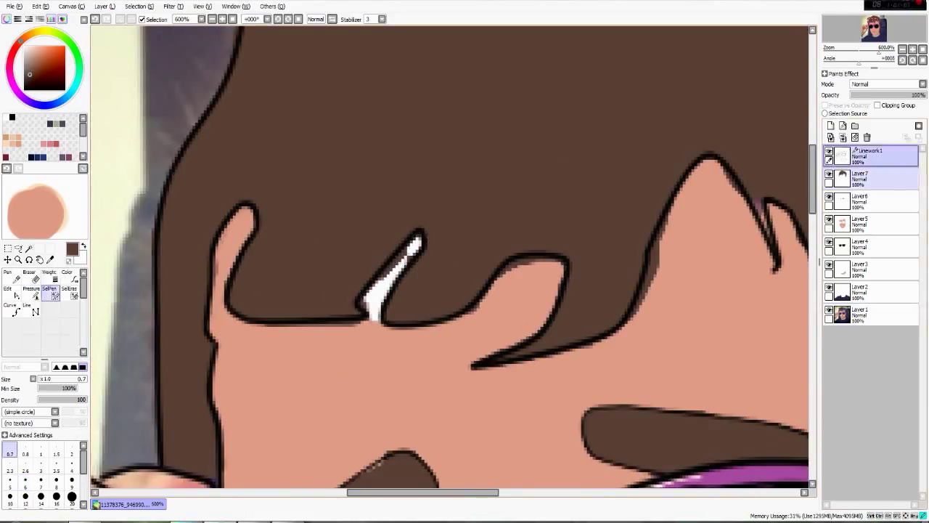
left_click(872, 179)
left_click(871, 224)
left_click(50, 260)
left_click(349, 363)
left_click(12, 277)
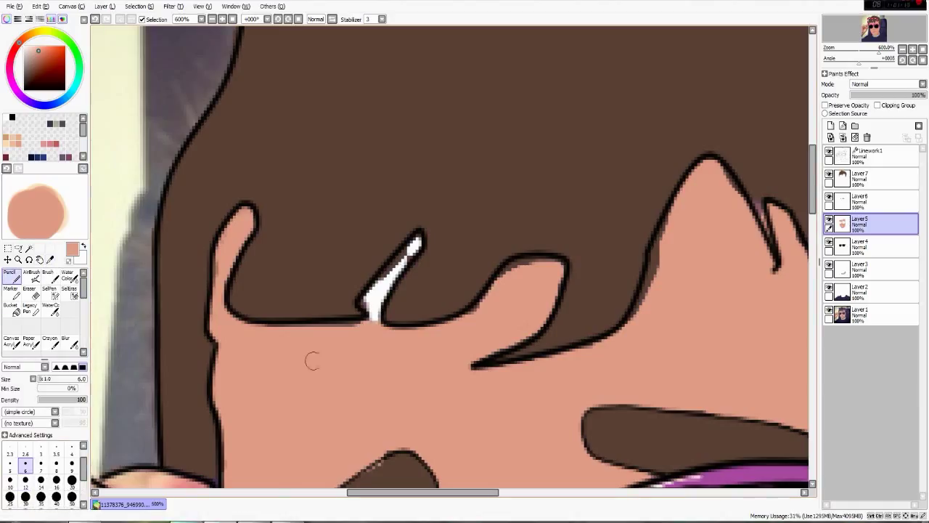
On Layer7, erase brown spill along the fringe at size 6 and fill the missed strand spot with brown at size 2.3.
left_click(515, 266, "ctrl")
key("e")
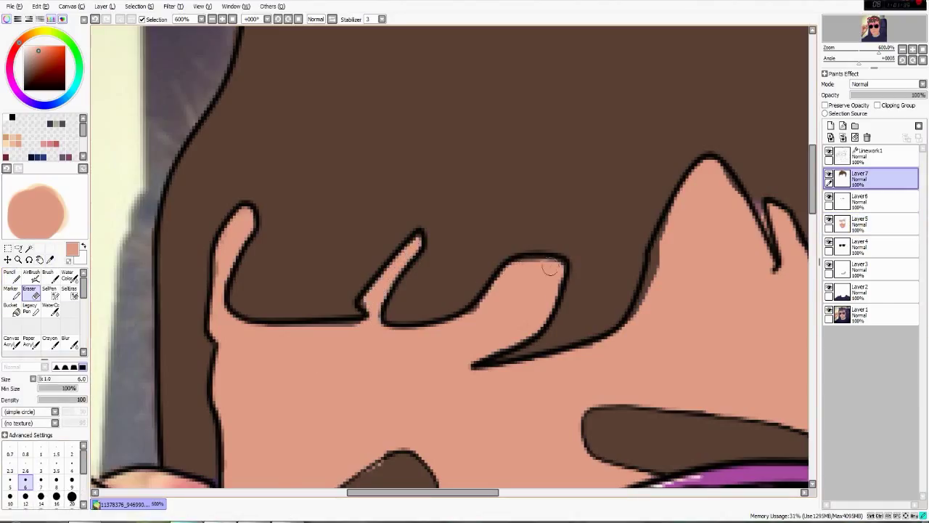
left_click_drag(639, 268, 506, 292)
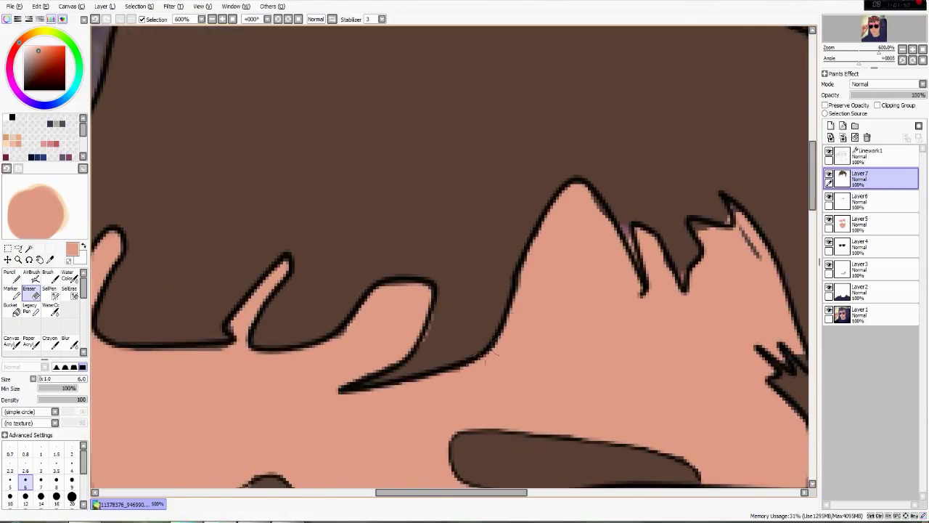
key("n")
left_click_drag(605, 226, 349, 280)
left_click(436, 241, "alt")
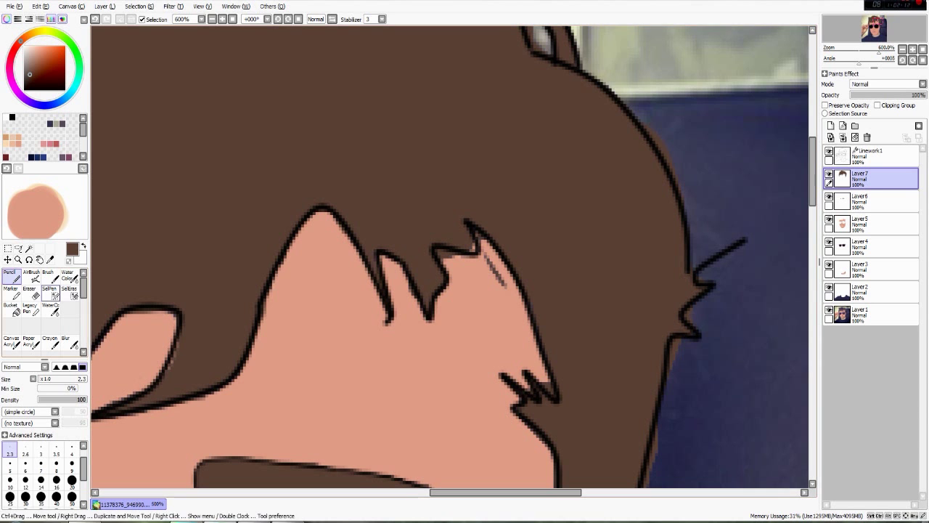
Erase the stray streak near the temple and the brown spill outside the hair outline with the size 6 Eraser.
left_click(31, 293)
left_click_drag(496, 276, 482, 248)
mouse_move(407, 464)
left_mouse_down()
mouse_move(390, 381)
mouse_move(525, 181)
left_mouse_up()
left_click_drag(400, 465, 634, 253)
Try painting the neck on Layer3 with the Pencil and undo the stroke.
scroll(558, 190, "down", 5)
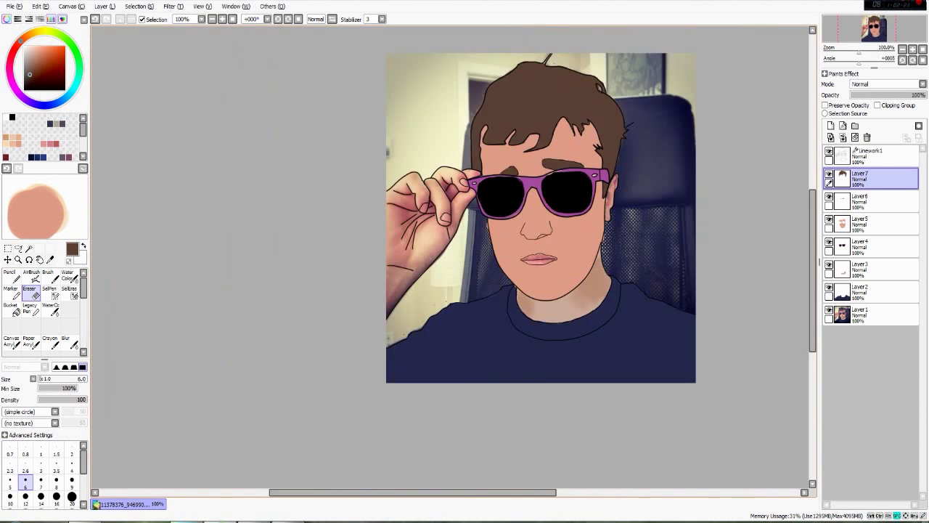
scroll(573, 301, "up", 4)
left_click(871, 270)
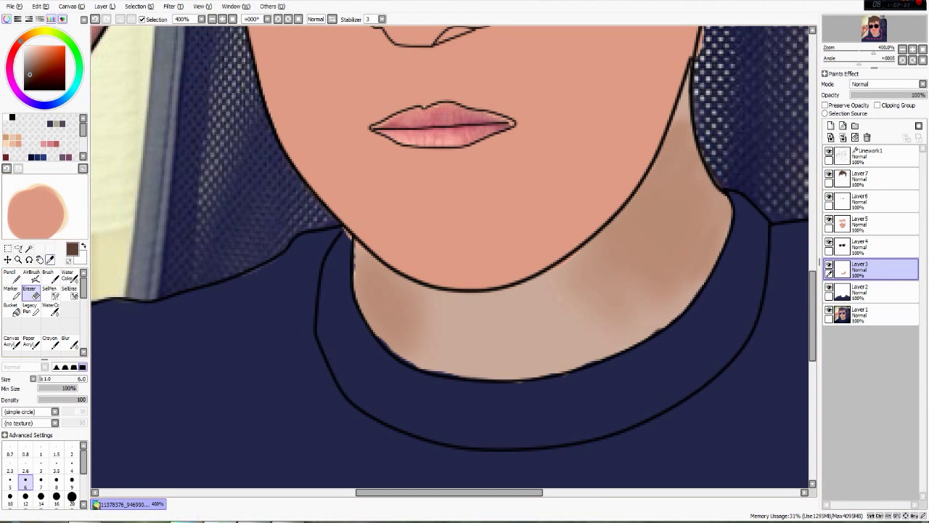
key("n")
mouse_move(365, 251)
left_mouse_down()
mouse_move(373, 295)
mouse_move(358, 354)
left_mouse_up()
key("ctrl+z")
Move Layer3 below Layer2 and paint the neck with the skin colour using the size 50 Pencil.
left_click_drag(872, 269, 871, 305)
mouse_move(384, 287)
left_mouse_down()
mouse_move(423, 343)
mouse_move(481, 356)
left_mouse_up()
mouse_move(448, 319)
left_mouse_down()
mouse_move(684, 187)
mouse_move(719, 116)
left_mouse_up()
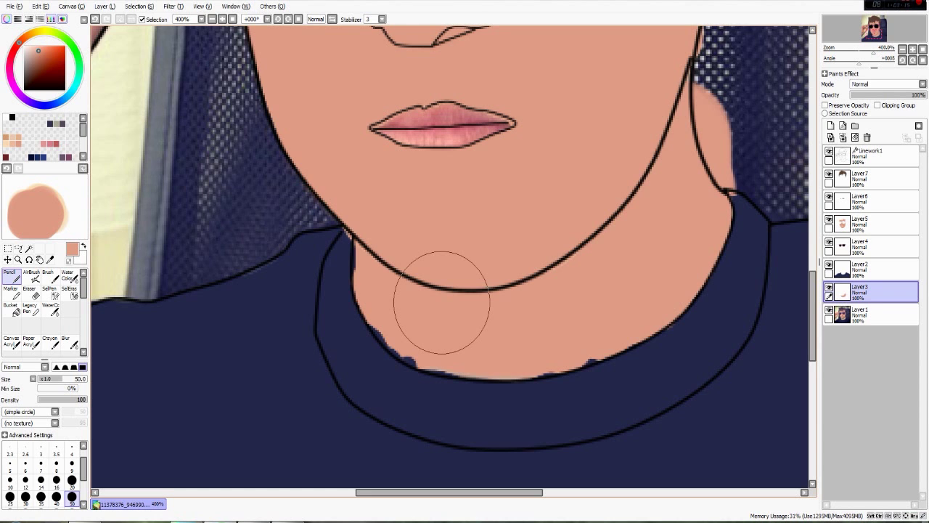
Switch to the music folder to pick a track, return, and erase the skin colour spilling past the neck line on Layer3 with the size 35 Eraser.
key("e")
key("alt+Tab")
scroll(556, 232, "down", 3)
scroll(450, 247, "up", 1)
left_click(341, 207)
key("alt+Tab")
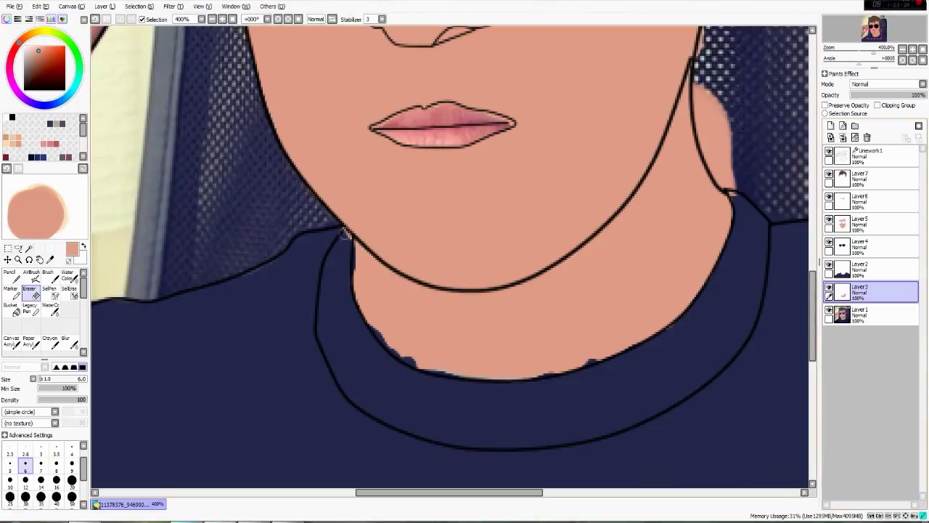
left_click_drag(731, 101, 742, 159)
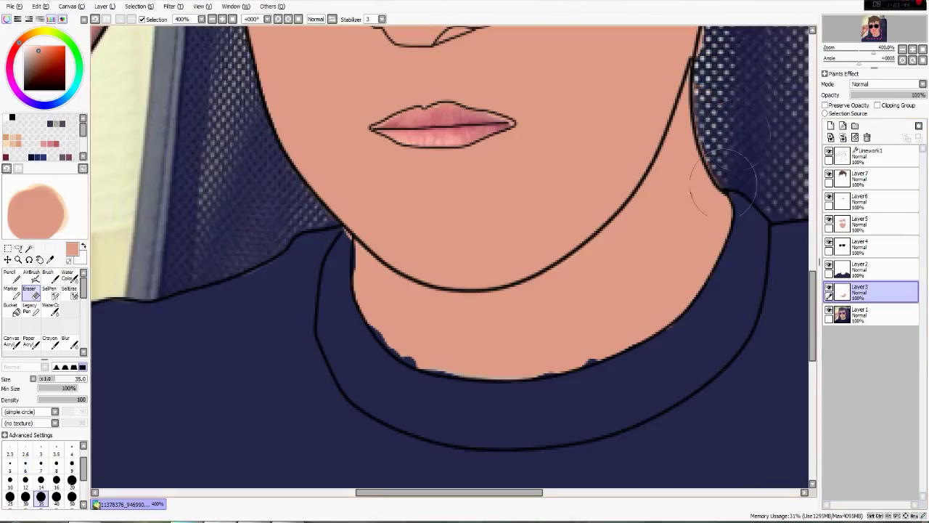
Airbrush a lighter skin tone on the neck below the chin on Layer3 at size 20, undoing the strokes near the collar.
left_click(31, 277)
left_click(13, 143)
mouse_move(694, 101)
left_mouse_down()
mouse_move(696, 163)
mouse_move(667, 139)
left_mouse_up()
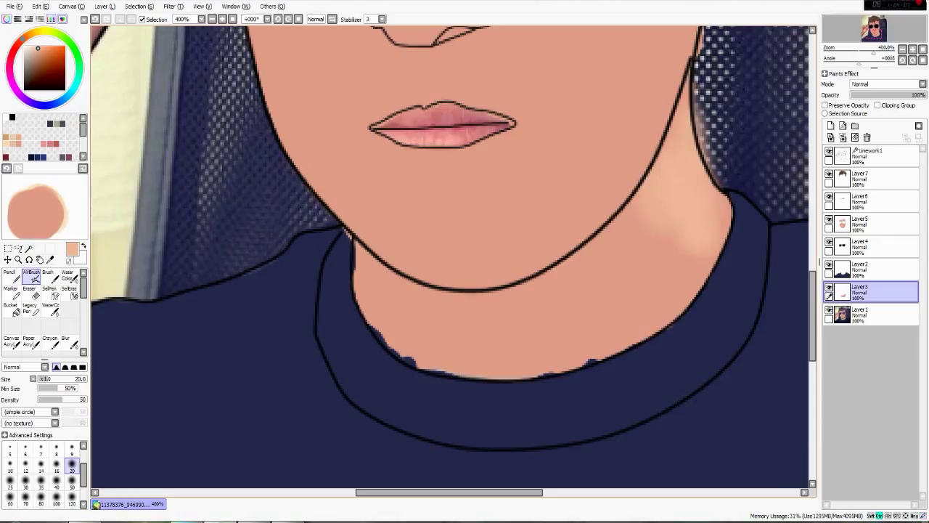
key("ctrl+z")
key("ctrl+z")
mouse_move(468, 335)
left_mouse_down()
mouse_move(402, 293)
mouse_move(449, 321)
left_mouse_up()
left_click_drag(492, 308, 492, 360)
On Layer2, erase the navy shirt colour spilling past the collar's neckline with the size 35 Eraser.
left_click_drag(871, 269, 872, 295)
left_click(871, 270)
left_click(31, 292)
mouse_move(402, 317)
left_mouse_down()
mouse_move(435, 336)
mouse_move(553, 344)
left_mouse_up()
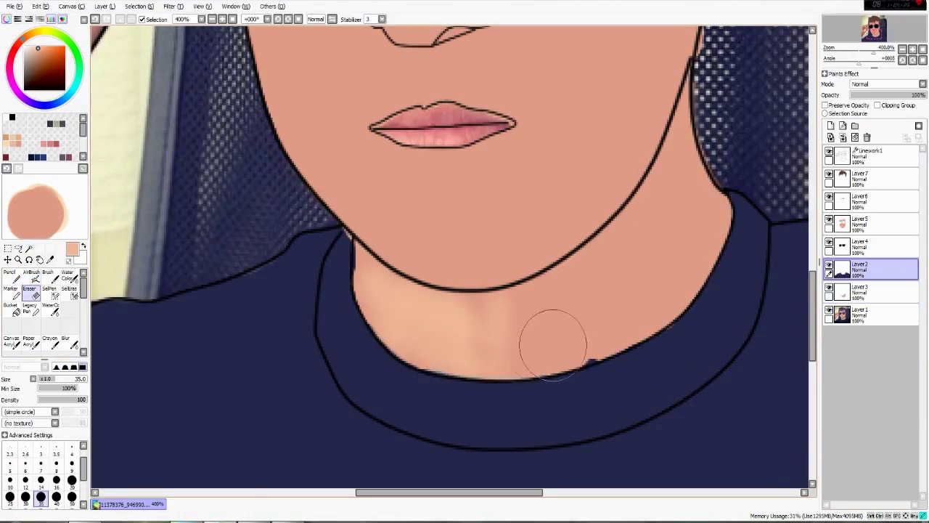
Hide the photo on Layer1 and add a new layer directly above Layer7.
scroll(540, 347, "down", 4)
scroll(543, 347, "up", 1)
scroll(579, 336, "down", 1)
scroll(568, 310, "up", 1)
left_click(830, 310)
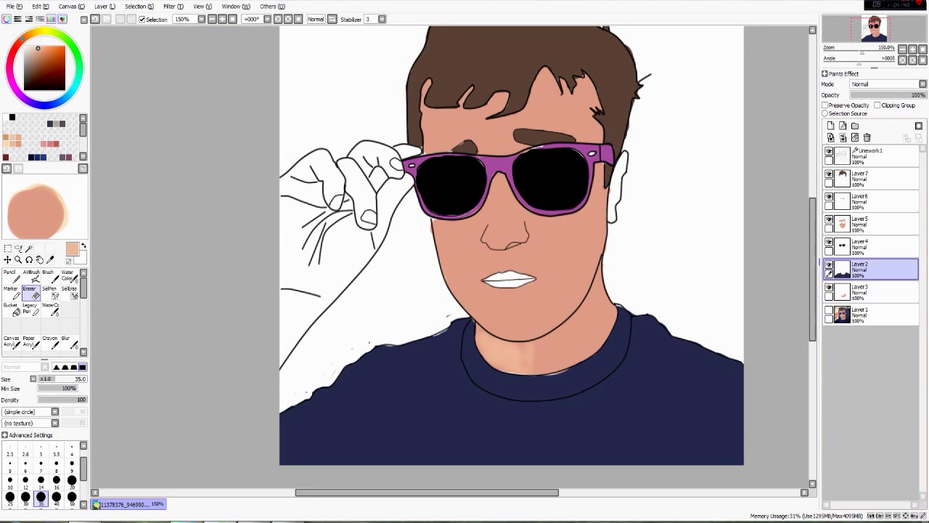
left_click(829, 151)
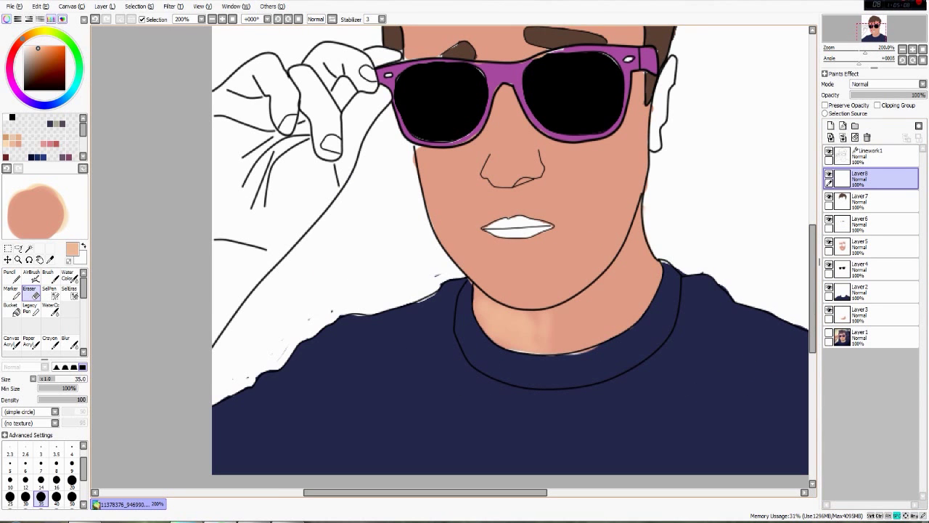
Paint a rough selection over the raised hand and arm with the SelPen at size 120.
left_click_drag(188, 291, 280, 331)
scroll(72, 496, "down", 1)
left_click(72, 498)
left_click(49, 291)
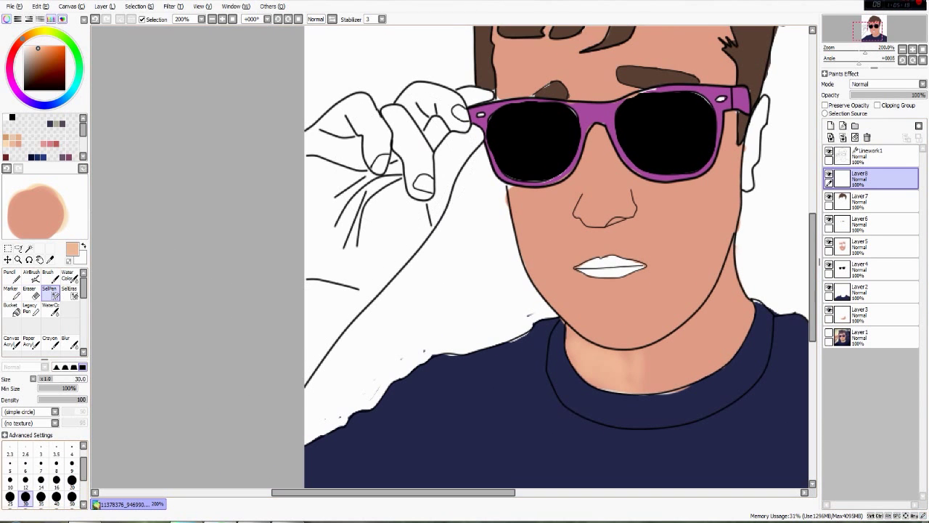
mouse_move(262, 327)
left_mouse_down()
mouse_move(350, 136)
mouse_move(400, 257)
mouse_move(419, 222)
left_mouse_up()
Trim the selection to the lower outline of the forearm using the SelEras at sizes 35 and 80.
left_click(69, 292)
scroll(330, 404, "up", 2)
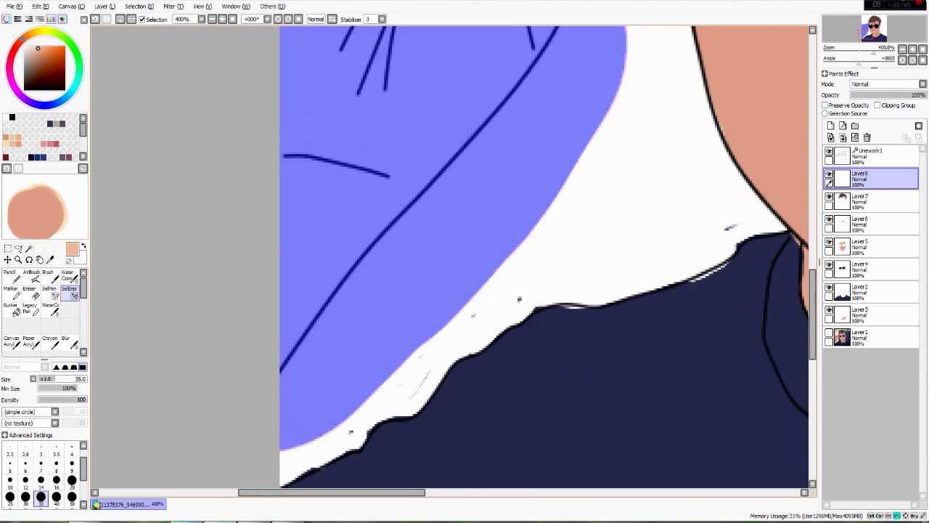
left_click_drag(331, 403, 381, 365)
scroll(40, 481, "down", 2)
mouse_move(388, 403)
left_mouse_down()
mouse_move(458, 305)
mouse_move(456, 277)
left_mouse_up()
key("ctrl+z")
left_click_drag(373, 381, 478, 245)
left_click_drag(490, 232, 421, 382)
mouse_move(457, 356)
left_mouse_down()
mouse_move(537, 280)
mouse_move(622, 138)
left_mouse_up()
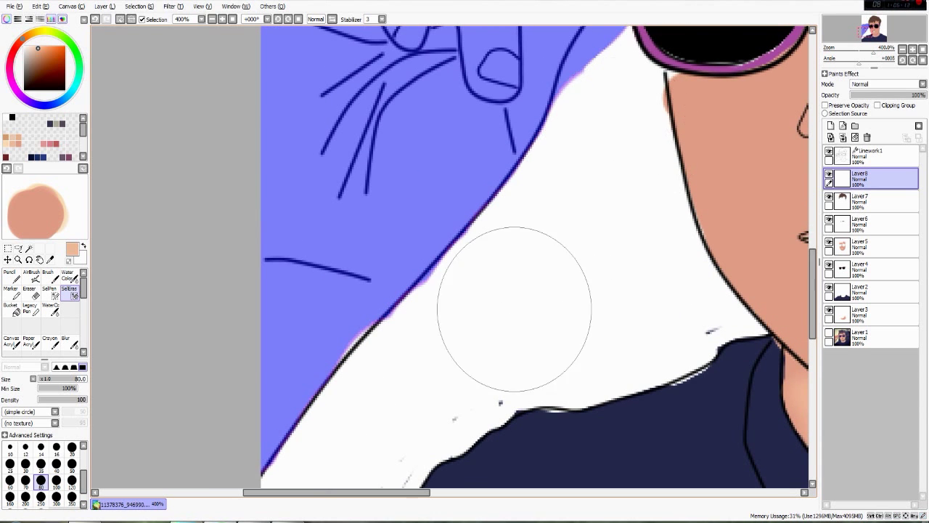
Trim the selection around the wrist, glasses and top of the hand at size 25, and clear the gap between the fingers at size 10.
left_click_drag(472, 338, 540, 258)
mouse_move(552, 239)
left_mouse_down()
mouse_move(468, 436)
mouse_move(456, 512)
left_mouse_up()
mouse_move(534, 378)
left_mouse_down()
mouse_move(607, 251)
mouse_move(602, 199)
mouse_move(561, 335)
left_mouse_up()
key("ctrl+z")
left_click(10, 464)
left_click_drag(543, 250, 550, 200)
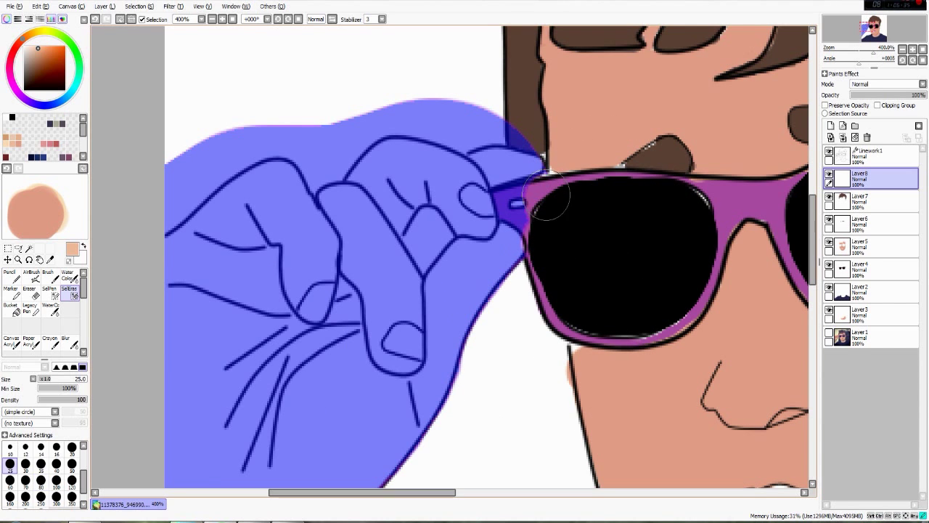
mouse_move(512, 122)
left_mouse_down()
mouse_move(399, 112)
mouse_move(353, 122)
mouse_move(332, 162)
mouse_move(317, 146)
mouse_move(257, 135)
mouse_move(205, 166)
mouse_move(160, 225)
left_mouse_up()
left_click_drag(427, 232, 428, 235)
Show the Layer1 photo again and add the gap between the fingers to the hand selection with the SelPen.
scroll(418, 243, "down", 4)
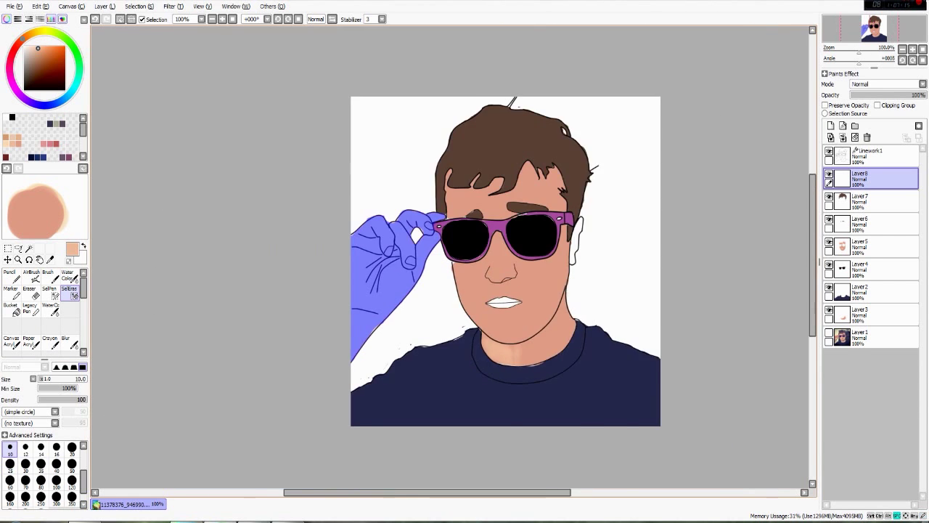
scroll(408, 239, "up", 4)
left_click(829, 332)
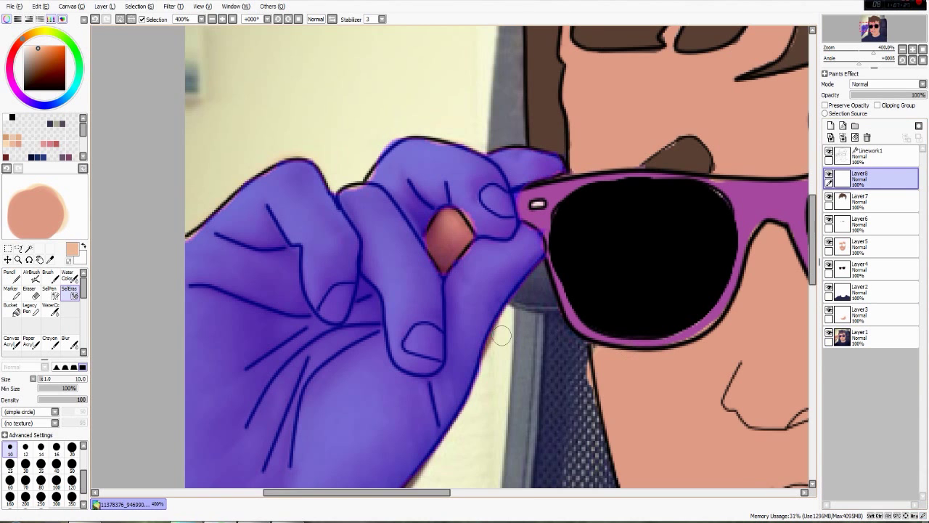
left_click(50, 290)
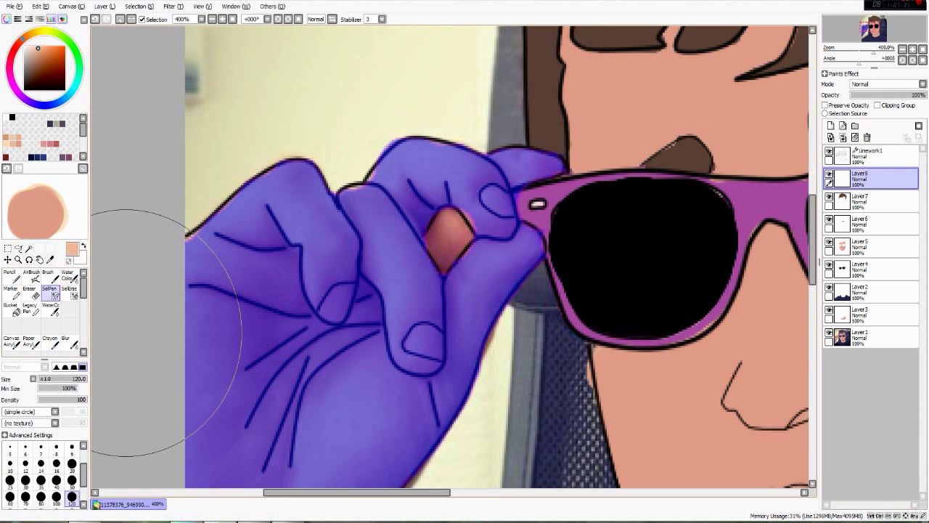
left_click(439, 235)
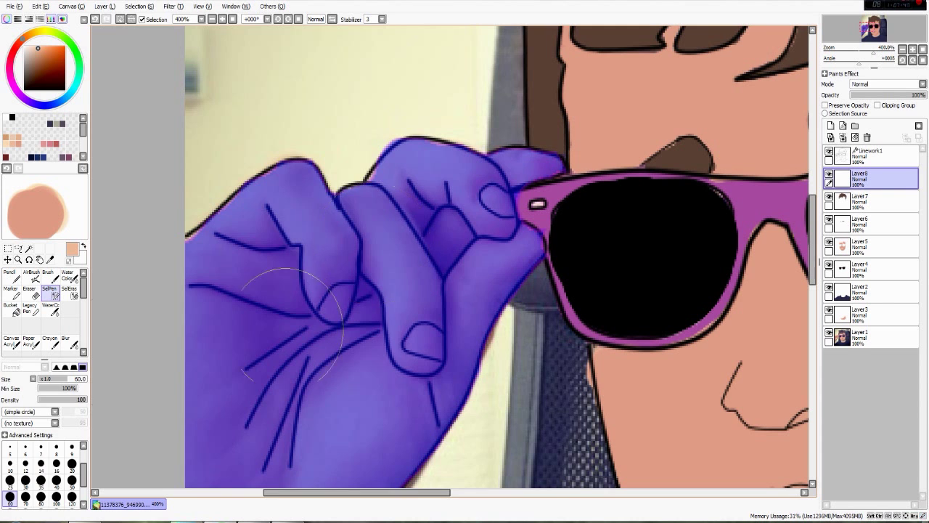
Sample a light, a medium and a dark skin tone from the photographed hand and save them as three colour swatches.
left_click(50, 259)
left_click(299, 185)
right_click(6, 131)
left_click(28, 137)
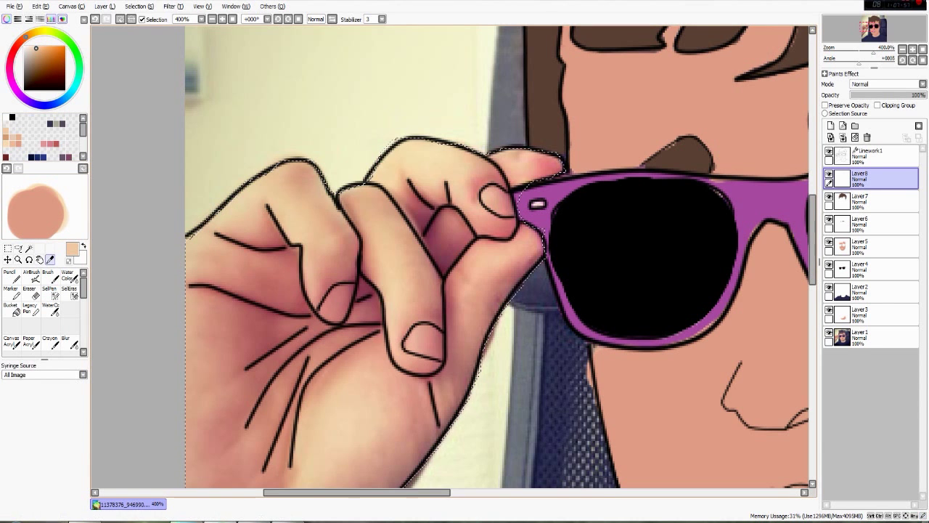
left_click(309, 225)
right_click(13, 131)
left_click(34, 137)
left_click(286, 294)
right_click(19, 131)
left_click(38, 138)
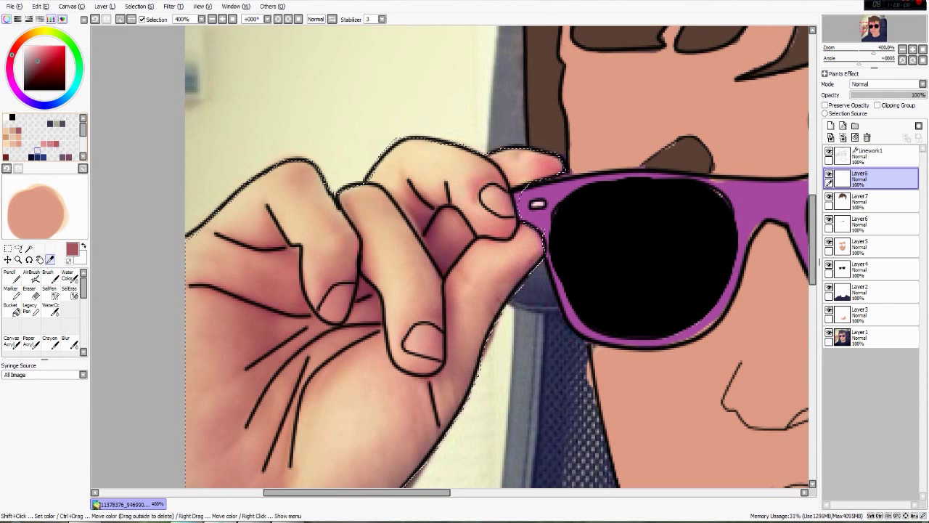
Switch to the Projota music folder, select the track Mulher and return to the drawing.
key("alt+Tab")
left_click(450, 207)
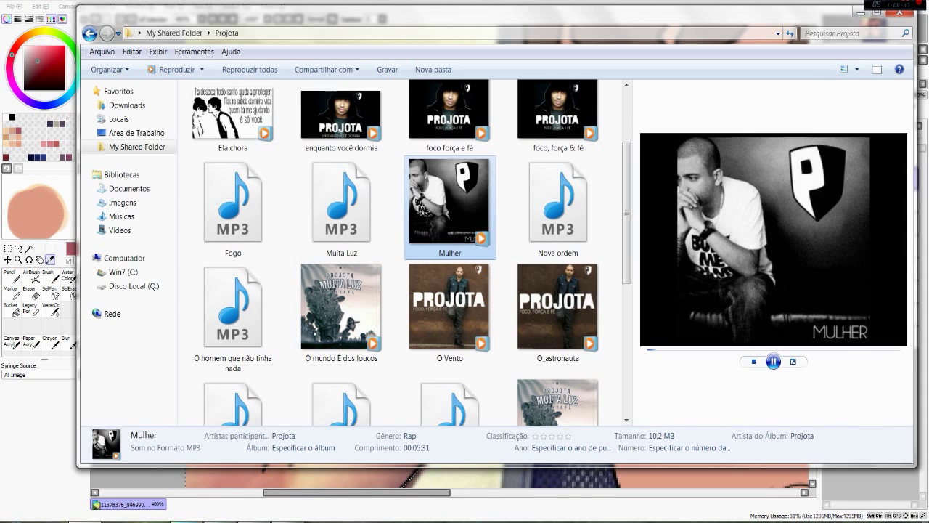
key("alt+Tab")
Paint the selected hand and arm on Layer8 with the saved lighter skin tones using the size 80 Pencil.
left_click(6, 131)
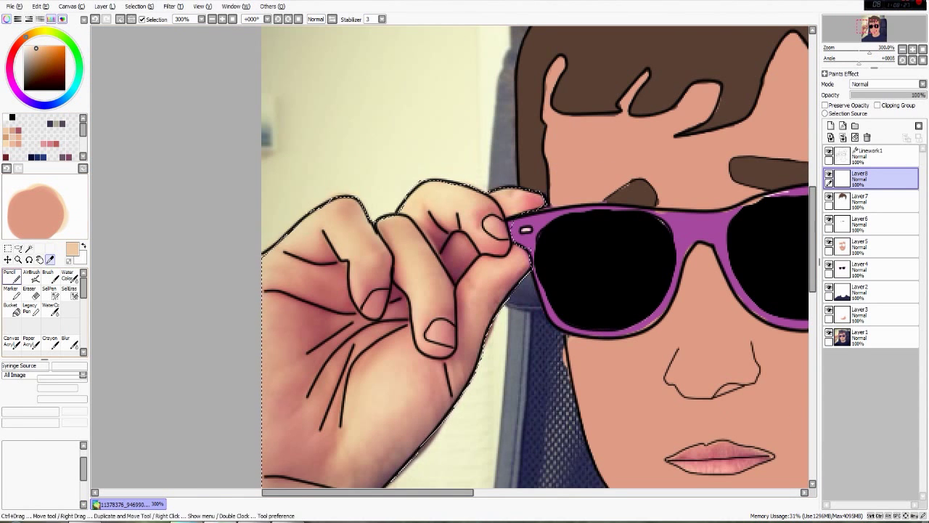
left_click(11, 276)
scroll(324, 346, "down", 1)
left_click_drag(325, 346, 368, 305)
left_click_drag(83, 468, 84, 480)
left_click(41, 480)
mouse_move(345, 465)
left_mouse_down()
mouse_move(488, 231)
mouse_move(344, 332)
mouse_move(363, 416)
left_mouse_up()
left_click(6, 137)
mouse_move(356, 291)
left_mouse_down()
mouse_move(512, 222)
mouse_move(371, 408)
mouse_move(345, 357)
left_mouse_up()
Try strokes of the dark reddish skin tone on the selected hand and forearm at size 80 and undo them.
left_click(18, 132)
left_click(456, 248)
key("ctrl+z")
left_click_drag(473, 255, 333, 384)
key("ctrl+z")
mouse_move(430, 370)
left_mouse_down()
mouse_move(356, 426)
mouse_move(414, 386)
left_mouse_up()
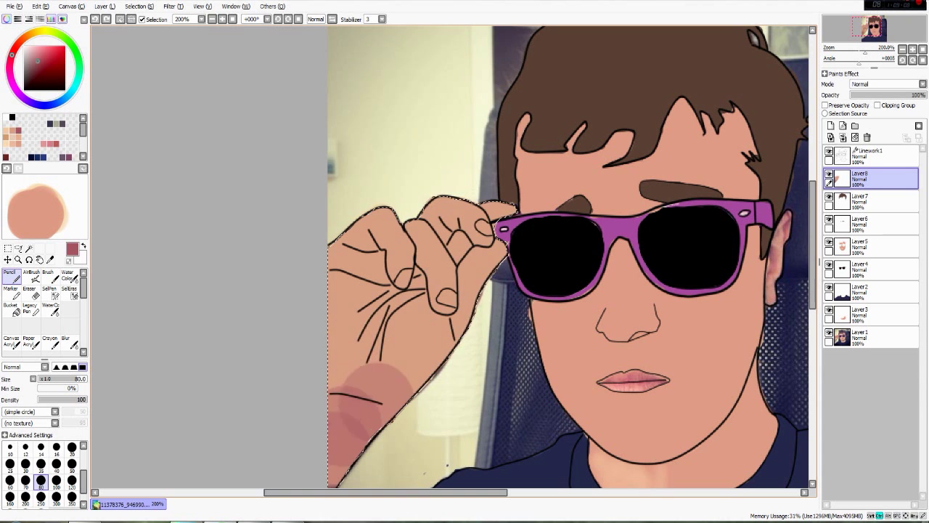
key("ctrl+z")
Fill the selected hand and arm with the face's skin colour using the size 500 Pencil, and clear the selection with the size 300 SelEras.
left_click_drag(83, 481, 83, 490)
left_click(41, 498)
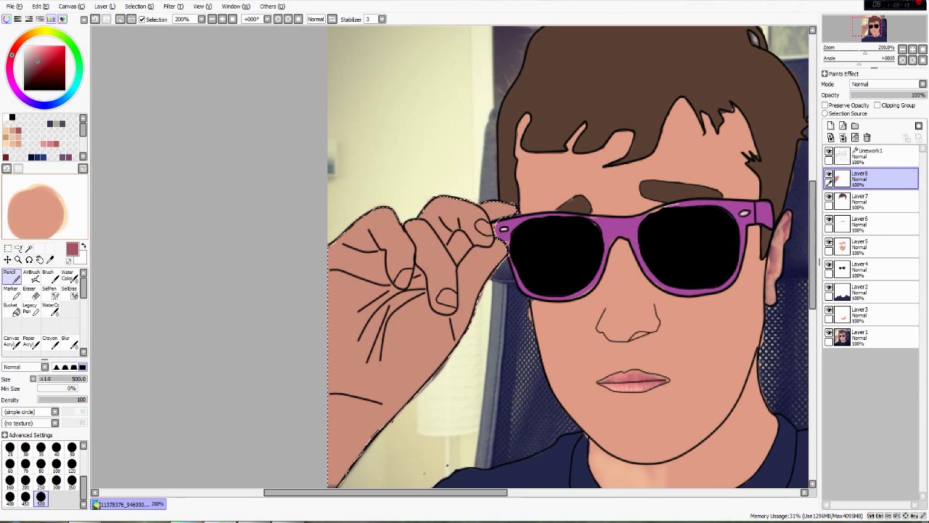
left_click(38, 52)
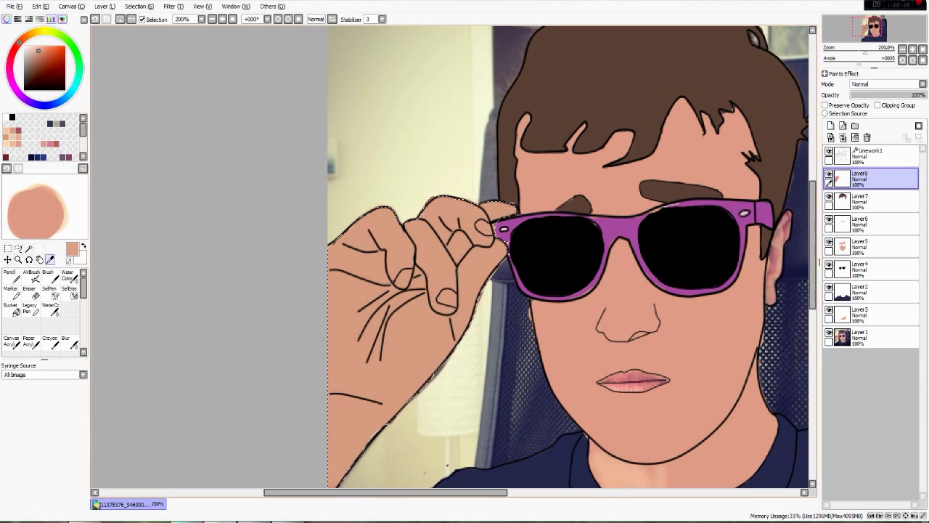
left_click(69, 292)
left_click(57, 495)
left_click_drag(312, 343, 510, 241)
key("n")
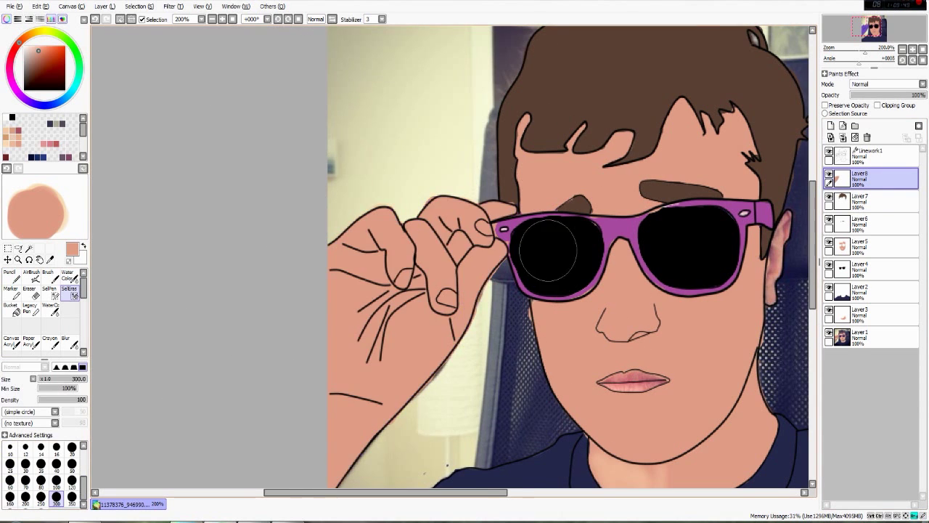
scroll(545, 252, "down", 2)
scroll(546, 299, "up", 5)
left_click_drag(546, 298, 879, 507)
left_click(875, 268)
left_click(50, 259)
left_click(414, 211)
left_click(11, 276)
scroll(10, 481, "up", 5)
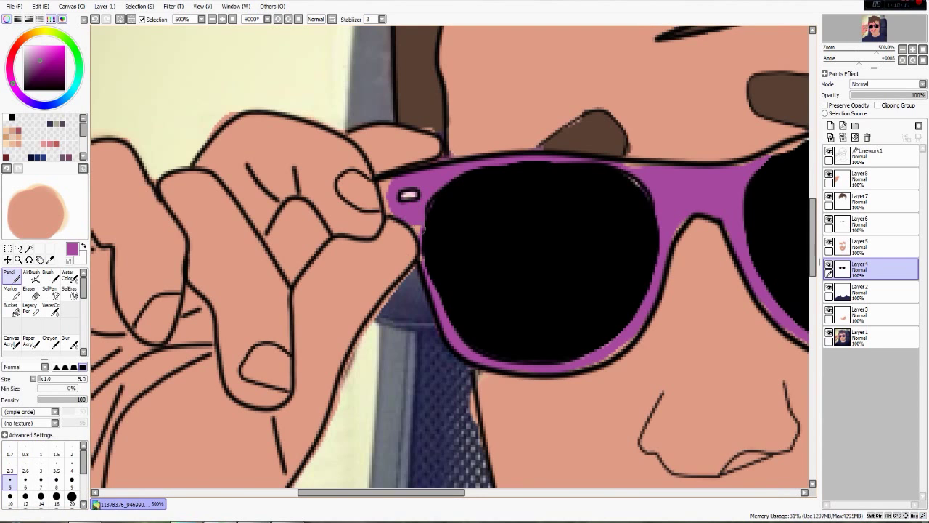
left_click(871, 179)
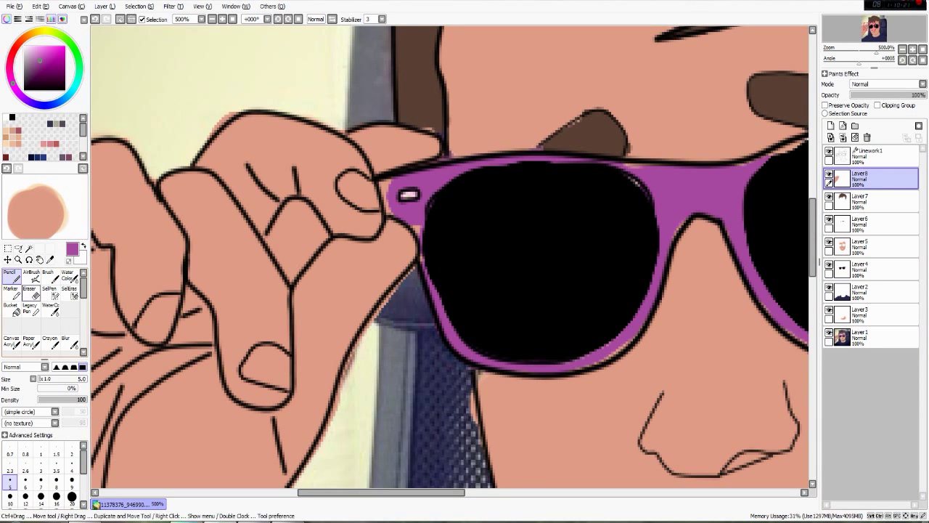
left_click(30, 293)
left_click(10, 466)
Reorder the layers so that the glasses on Layer4 sit directly above the hand on Layer8.
left_click(875, 246)
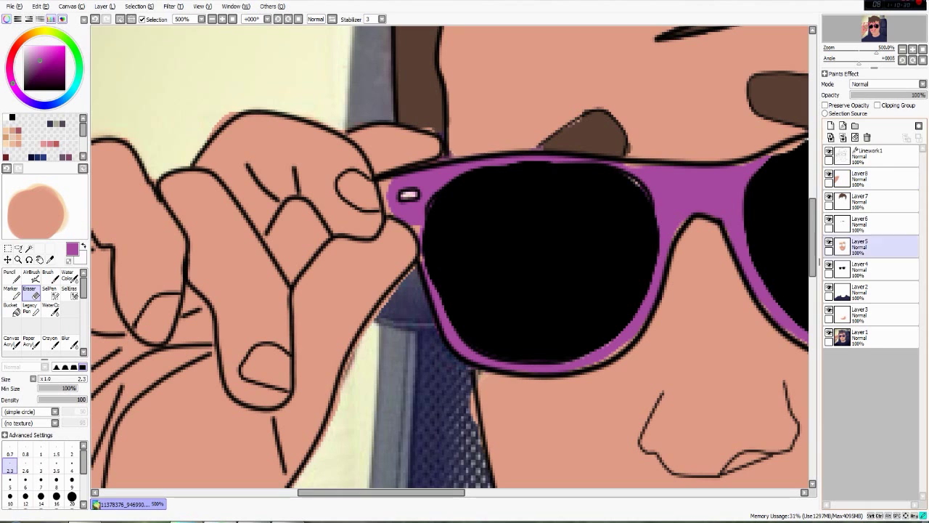
left_click(875, 223)
left_click(875, 179)
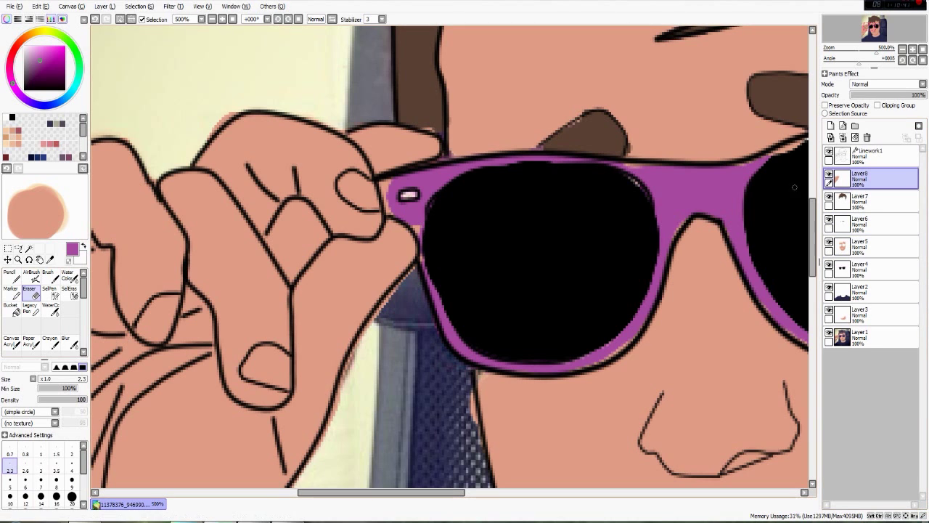
left_click_drag(874, 179, 874, 279)
left_click_drag(875, 246, 874, 170)
left_click_drag(875, 269, 874, 192)
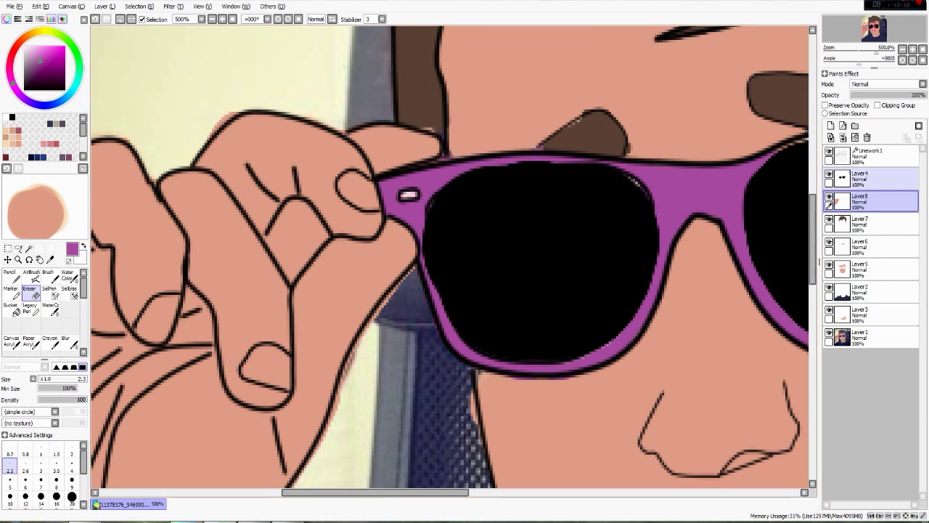
Select Layer5 and examine the flat colours with the Layer1 photo temporarily hidden, showing the photo again.
scroll(558, 224, "down", 3)
left_click(875, 270)
scroll(25, 480, "down", 3)
left_click(25, 479)
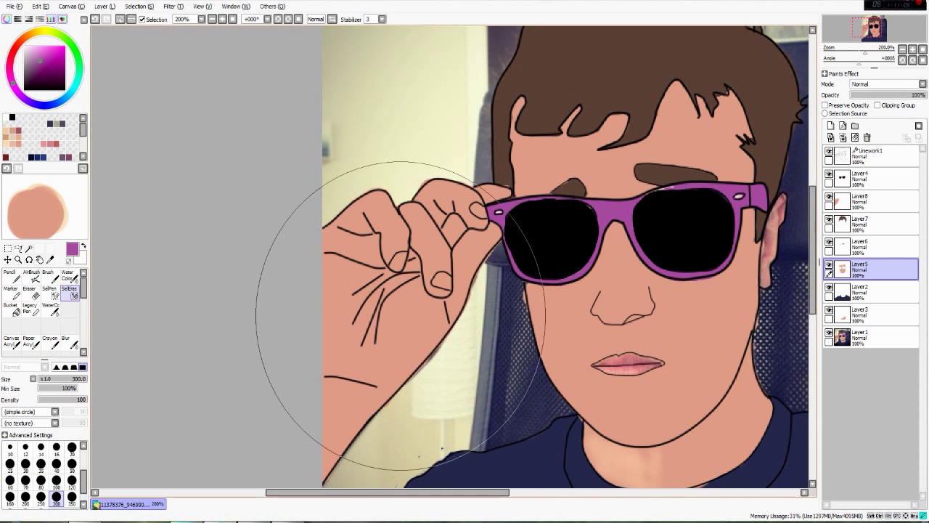
left_click(10, 277)
scroll(636, 293, "down", 2)
left_click_drag(636, 293, 532, 289)
scroll(599, 283, "up", 1)
left_click(829, 333)
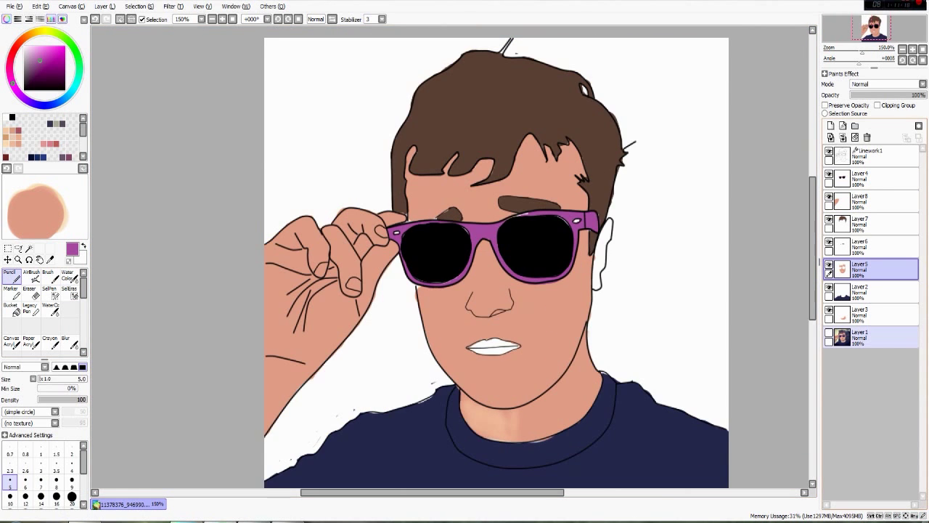
left_click(829, 335)
Add a new layer above Layer4 and paint a selection over the lips with the SelPen at size 10.
scroll(497, 367, "up", 4)
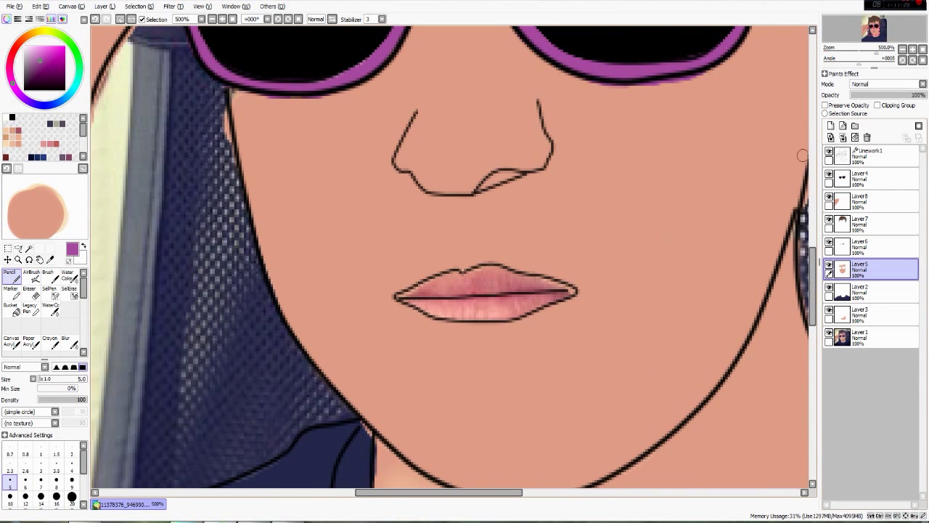
left_click(875, 178)
left_click(831, 126)
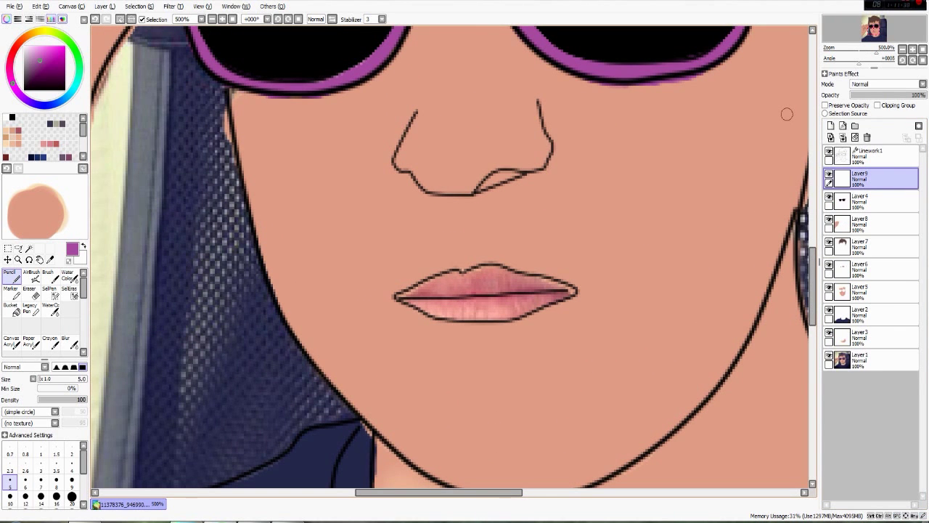
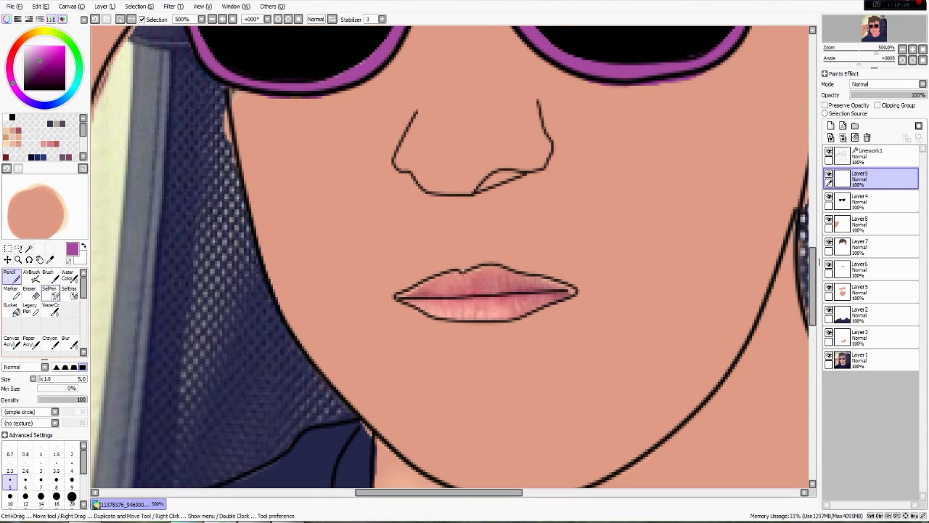
left_click(50, 292)
mouse_move(427, 304)
left_mouse_down()
mouse_move(489, 274)
mouse_move(537, 290)
left_mouse_up()
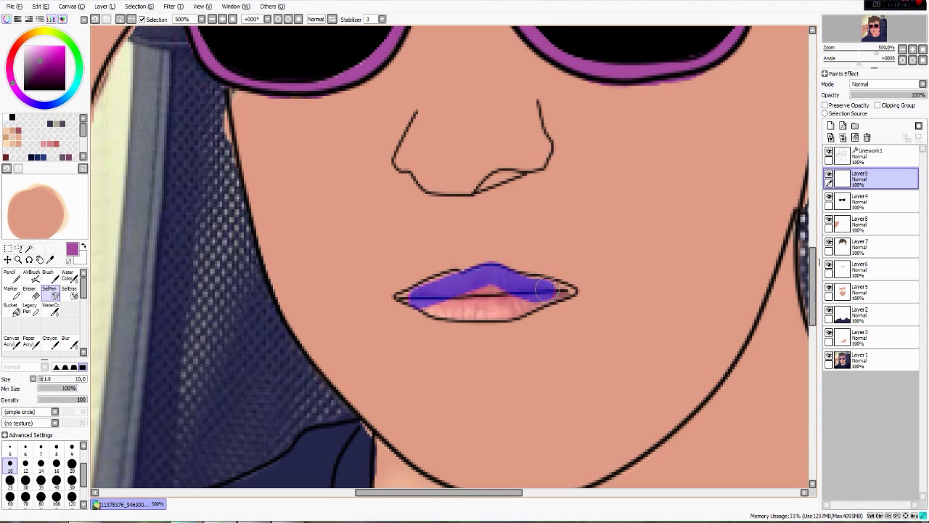
left_click_drag(558, 293, 569, 292)
key("ctrl+z")
left_click_drag(433, 301, 522, 304)
Switch to the Projota music folder, select the track O_astronauta and return to the drawing.
key("alt+Tab")
left_click(449, 308)
left_click(557, 308)
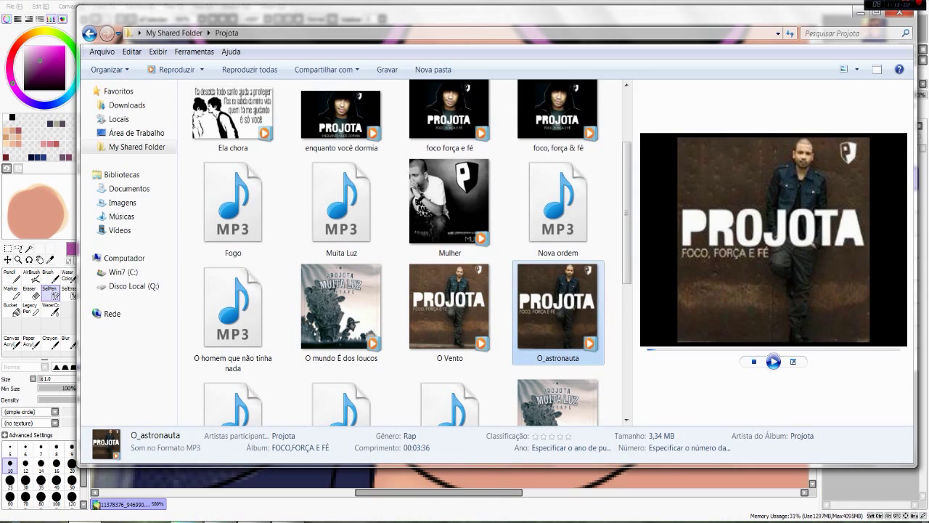
key("alt+Tab")
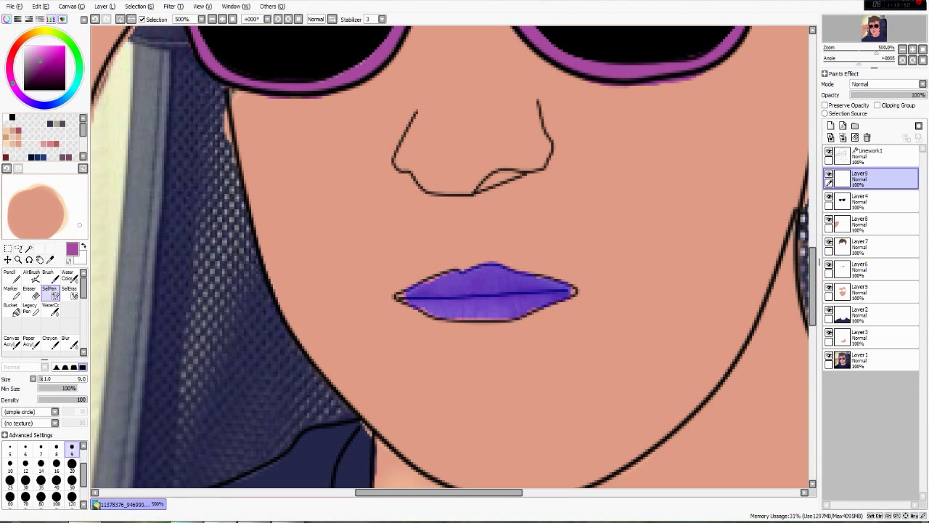
Fill the lip selection on Layer9 with a light pink swatch using the Pencil at size 20.
left_click(43, 144)
left_click(11, 277)
scroll(72, 476, "down", 1)
left_click(72, 480)
mouse_move(422, 292)
left_mouse_down()
mouse_move(548, 294)
mouse_move(494, 279)
left_mouse_up()
Try other pink swatches over the lips with the Pencil and undo those strokes.
left_click(50, 143)
mouse_move(428, 298)
left_mouse_down()
mouse_move(508, 294)
mouse_move(494, 279)
mouse_move(403, 281)
mouse_move(572, 291)
mouse_move(417, 305)
mouse_move(419, 287)
left_mouse_up()
left_click(56, 144)
key("ctrl+z")
key("ctrl+z")
key("ctrl+z")
key("ctrl+z")
Shade the lips in darker pink tones with the AirBrush and clear the selection using the SelEras.
left_click(50, 144)
left_click(44, 144)
left_click(32, 277)
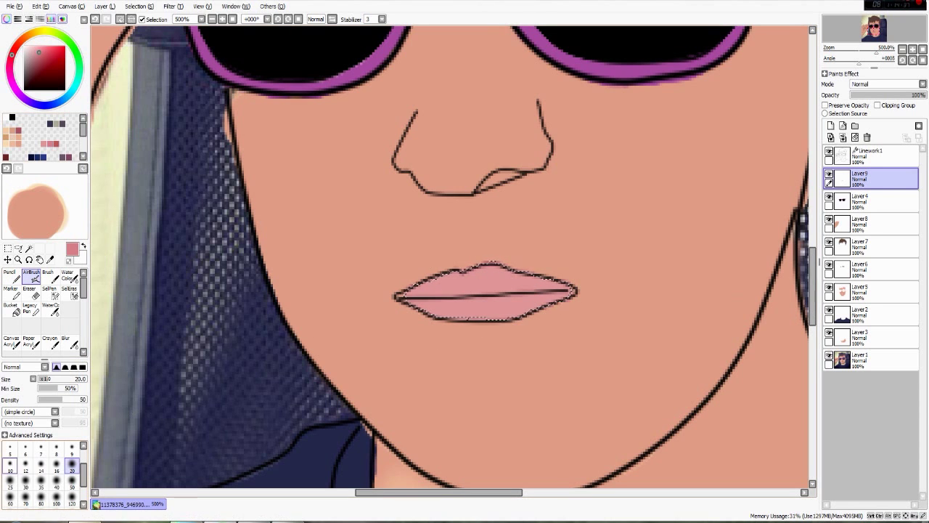
mouse_move(480, 283)
left_mouse_down()
mouse_move(424, 305)
mouse_move(559, 289)
left_mouse_up()
left_click(56, 143)
left_click(69, 292)
left_click(31, 277)
left_click(69, 293)
left_click(515, 283)
scroll(568, 326, "down", 3)
scroll(585, 327, "down", 1)
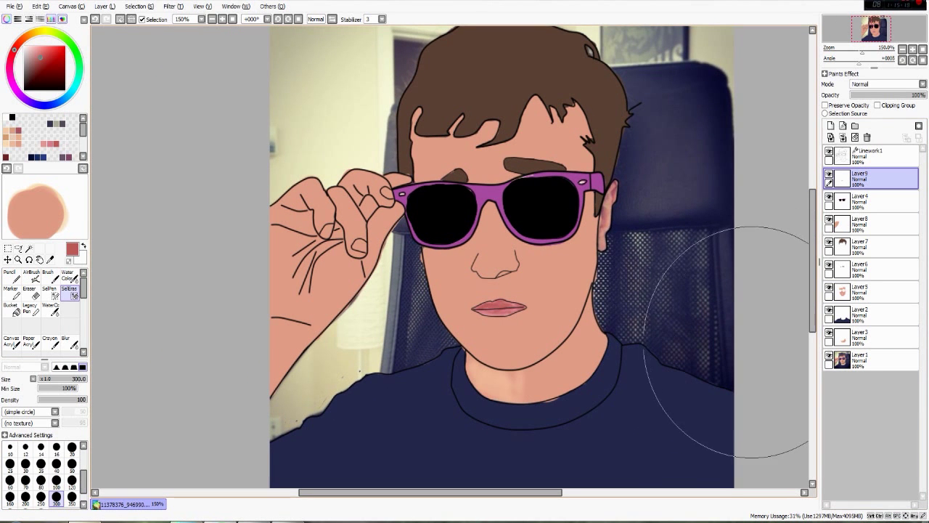
left_click(874, 314)
left_click(874, 292)
left_click(31, 276)
left_click(6, 144)
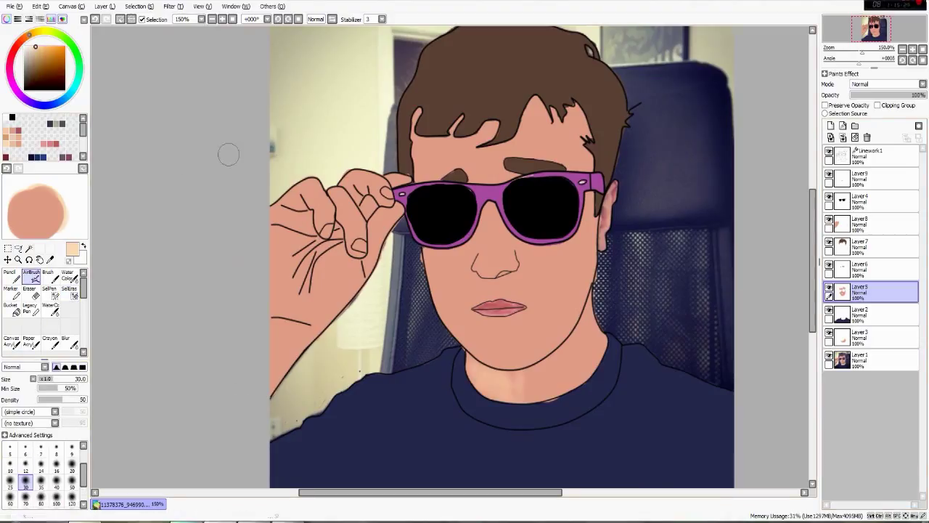
left_click(830, 125)
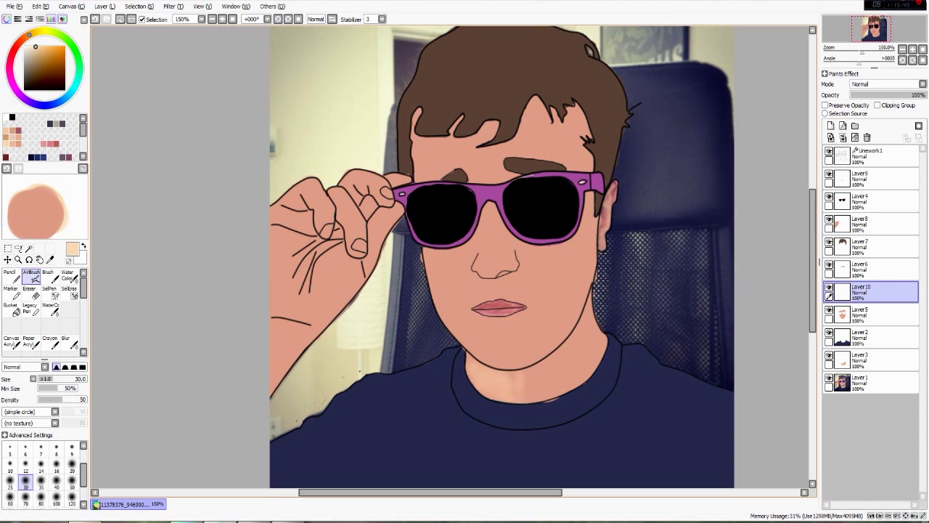
key("n")
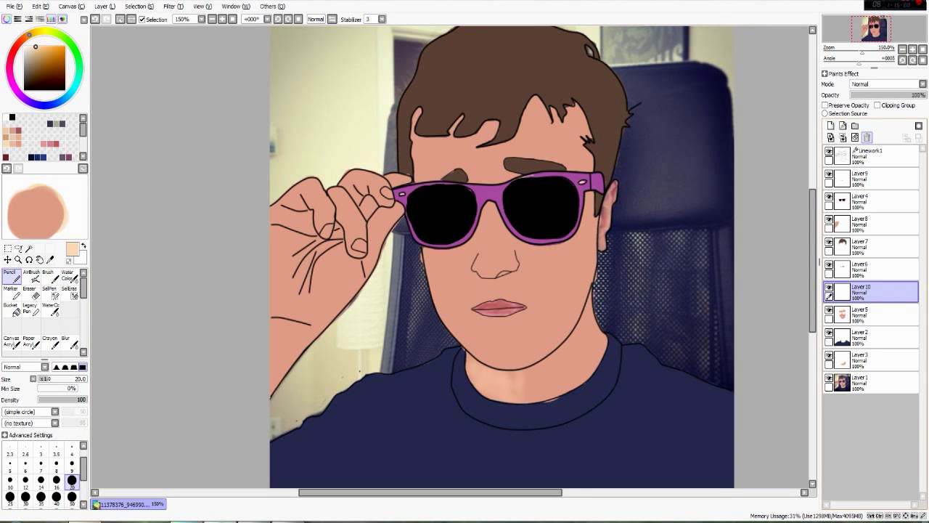
left_click(867, 138)
Select Layer9 and choose the SelPen for work on the ear.
left_click(875, 179)
scroll(646, 283, "up", 5)
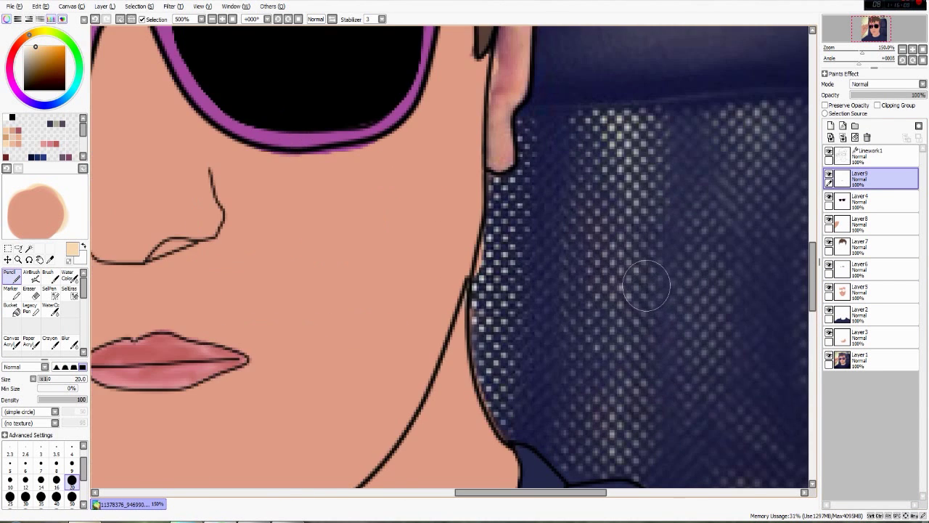
left_click_drag(642, 250, 665, 465)
left_click(50, 293)
Switch to the Projota music folder, select the track Nova ordem and return to the drawing.
key("alt+Tab")
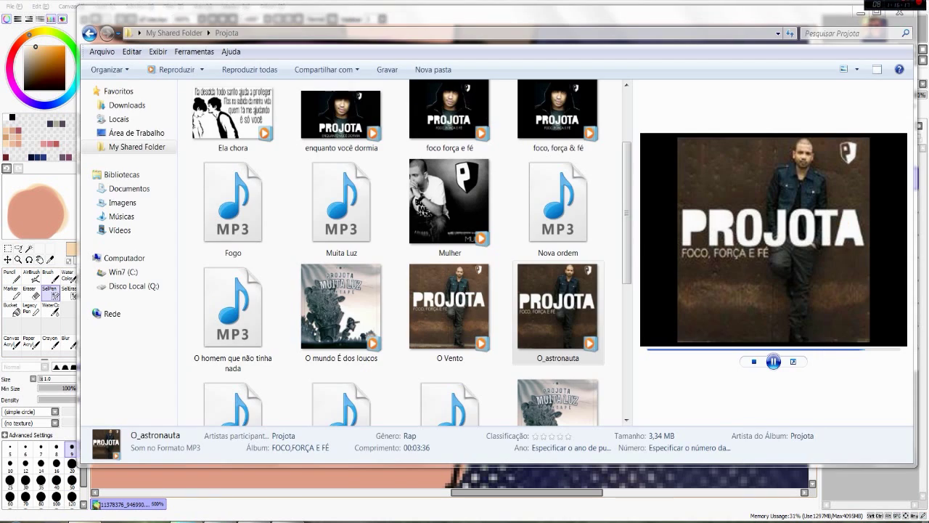
key("alt+Tab")
key("alt+Tab")
key("alt+Tab")
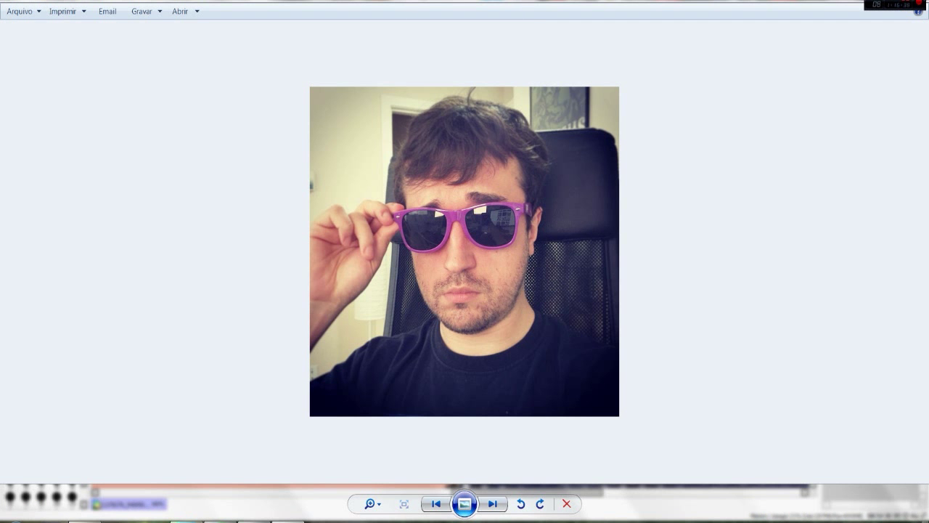
key("alt+Tab")
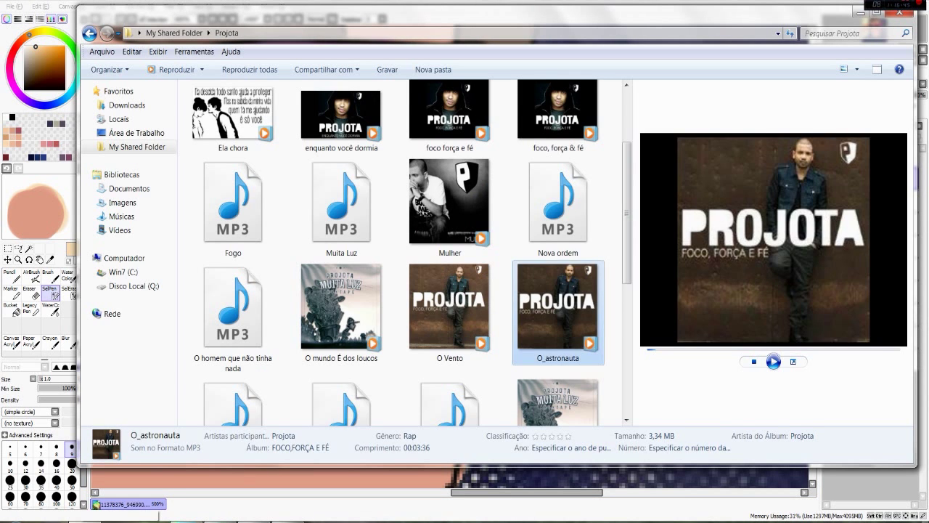
left_click(558, 207)
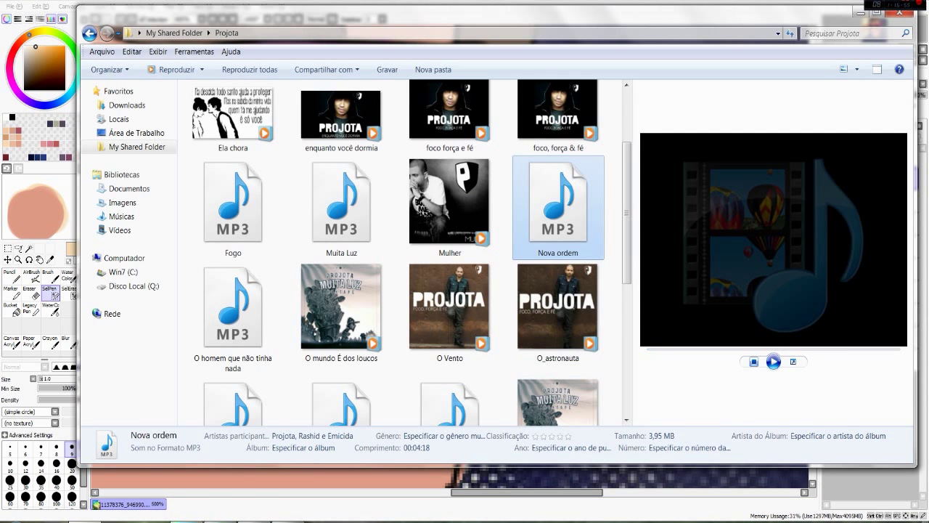
key("alt+Tab")
key("alt+Tab")
key("alt+Tab")
Paint a selection over the ear with the SelPen and fill it with an orange skin tone using the Pencil at size 20.
mouse_move(492, 335)
left_mouse_down()
mouse_move(534, 145)
mouse_move(512, 259)
left_mouse_up()
left_click(50, 259)
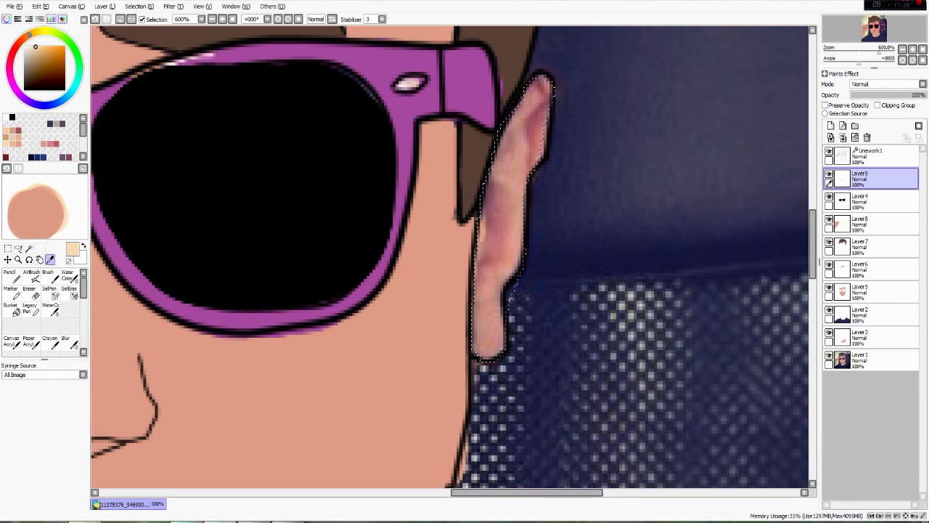
left_click(202, 374)
left_click(43, 51)
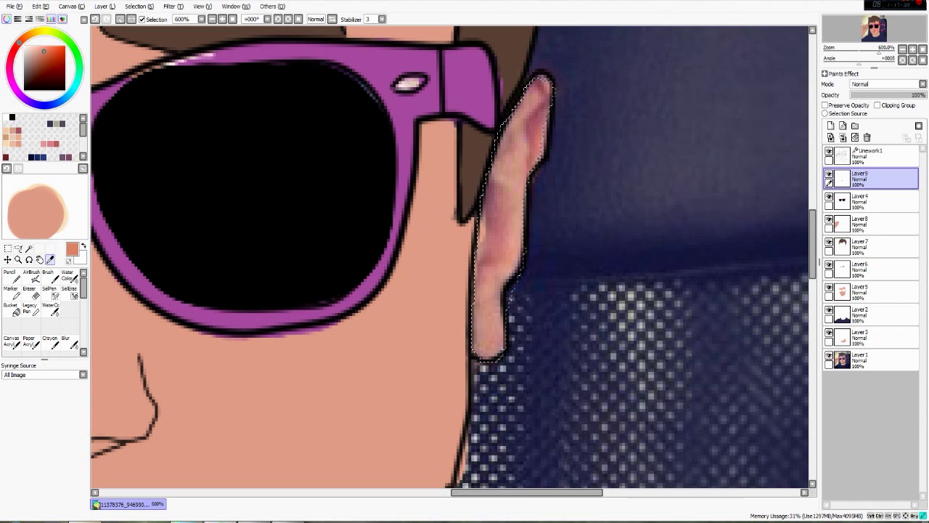
left_click(11, 277)
left_click(72, 480)
left_click_drag(534, 89, 485, 332)
key("d")
key("ctrl+d")
key("ctrl+y")
Repaint the ear with the Pencil in a skin colour picked from the face and clear the selection.
left_click(50, 259)
left_click(124, 323)
left_click(11, 276)
mouse_move(536, 90)
left_mouse_down()
mouse_move(503, 191)
mouse_move(488, 335)
left_mouse_up()
left_click(71, 292)
left_click(561, 249)
left_click(11, 277)
Select Layer8 and toggle its visibility to examine how the hand's flat colour meets the line art.
scroll(668, 187, "down", 4)
scroll(668, 187, "up", 2)
left_click_drag(239, 268, 521, 233)
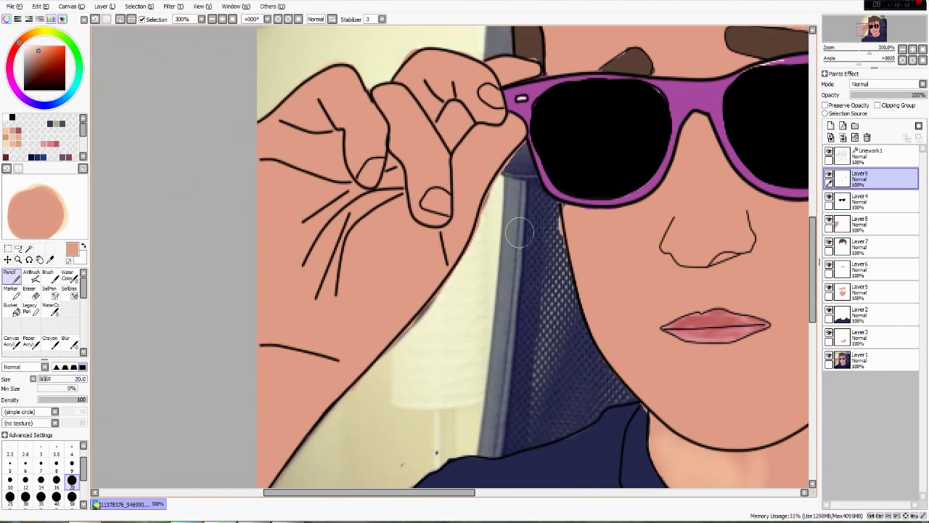
left_click(868, 224)
left_click(830, 219)
left_click(829, 219)
left_click(829, 219)
left_click(830, 220)
left_click(829, 219)
left_click(829, 219)
scroll(760, 339, "up", 2)
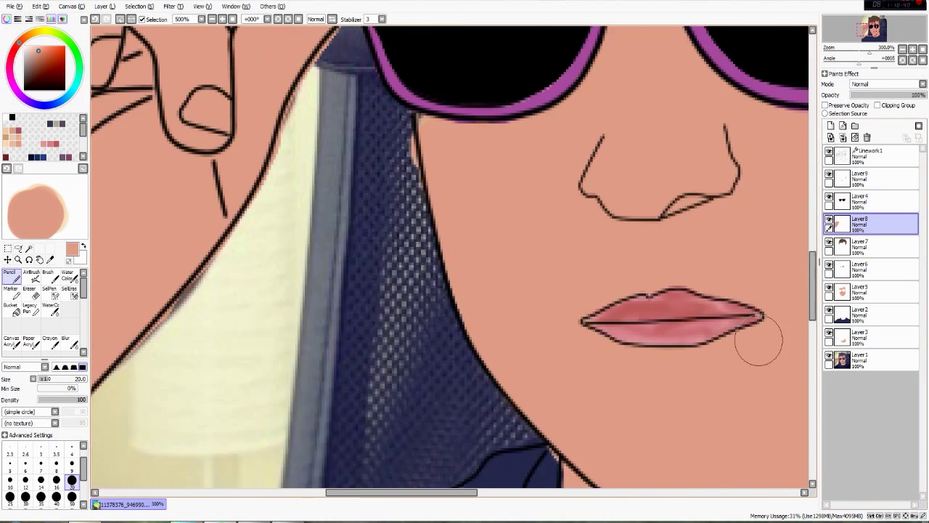
scroll(712, 337, "down", 4)
left_click(31, 276)
scroll(598, 245, "down", 1)
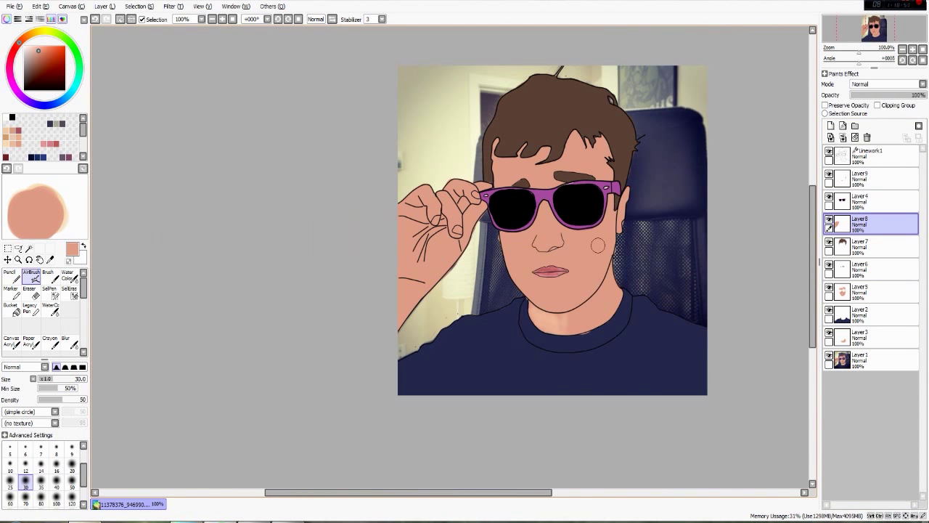
scroll(648, 208, "up", 1)
Hide the Layer1 photo, select Layer2 and pick the shirt's navy colour from the collar for the Pencil.
left_click(829, 356)
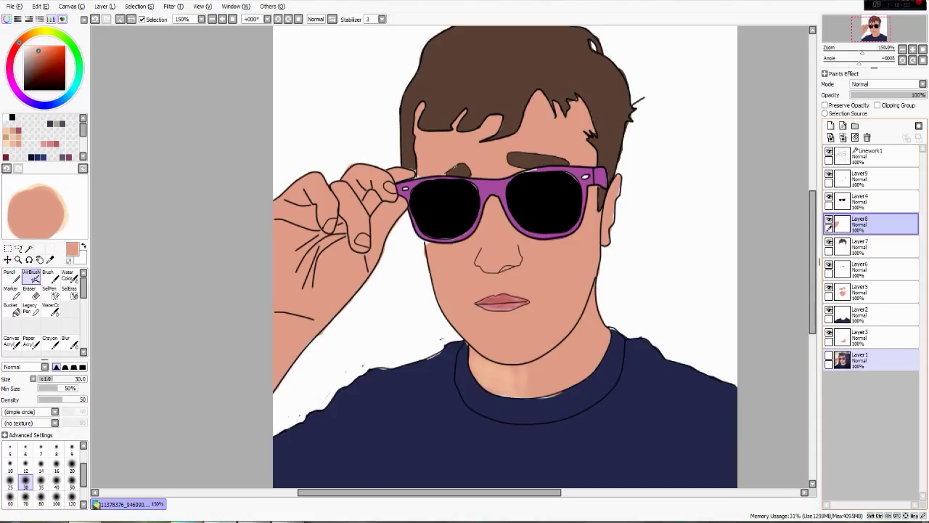
left_click(879, 315)
scroll(480, 453, "up", 4)
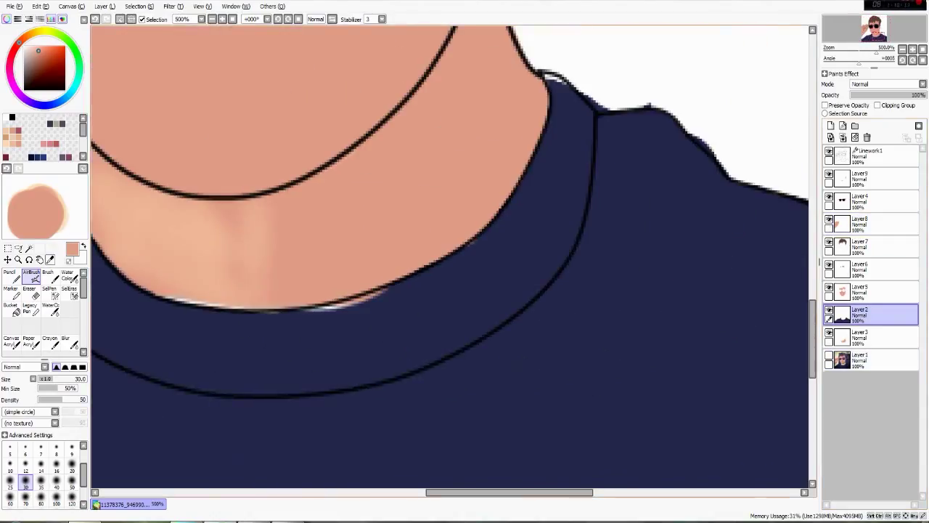
left_click(145, 301, "alt")
key("n")
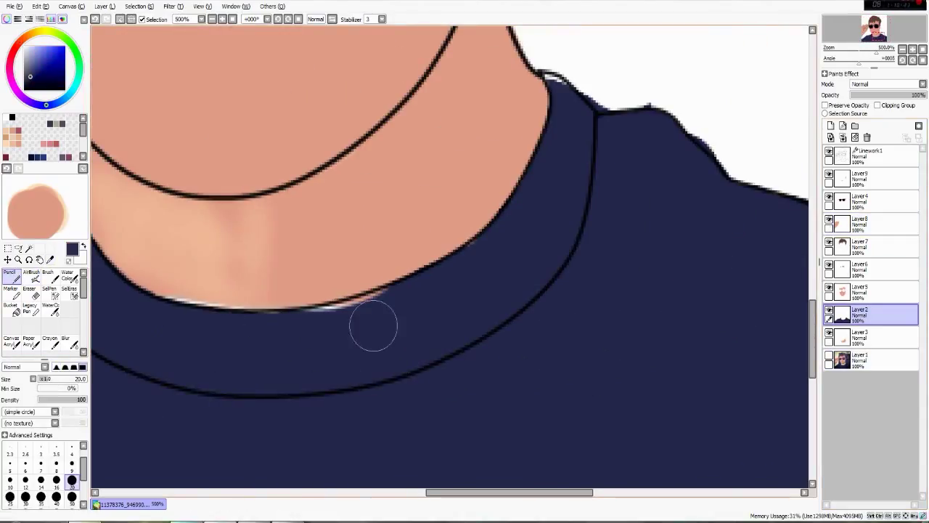
left_click(127, 283, "ctrl+shift")
Toggle the visibility of Layer3 to examine the neck fill along the collar, showing it again with Layer2 selected.
key("e")
left_click(829, 333)
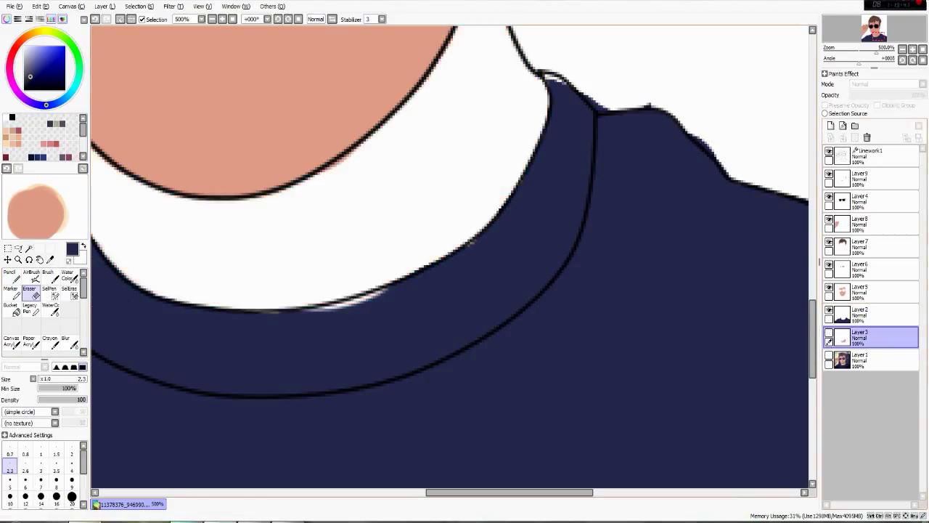
left_click(829, 333)
left_click(829, 333)
left_click(874, 314)
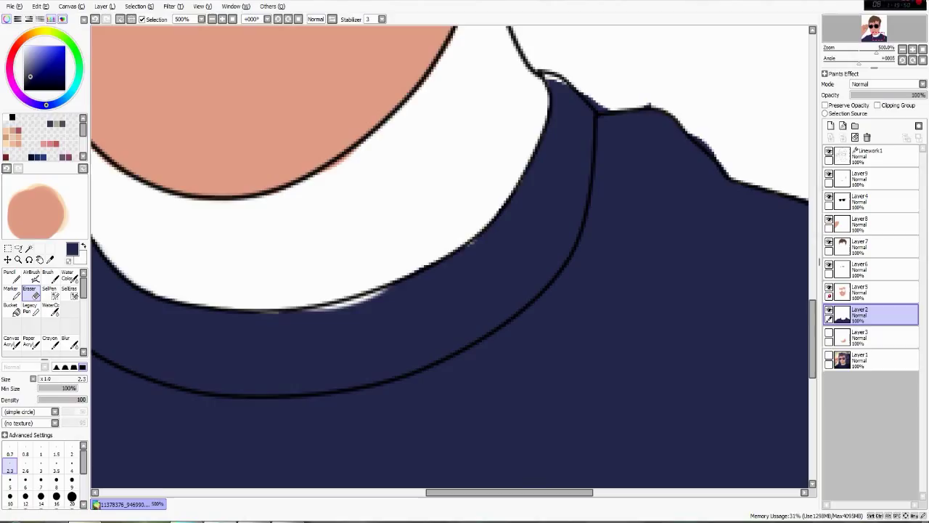
left_click(829, 333)
Try a layer mask and the Clipping Group option on Layer2, removing both and keeping the blend mode Normal.
left_click(919, 125)
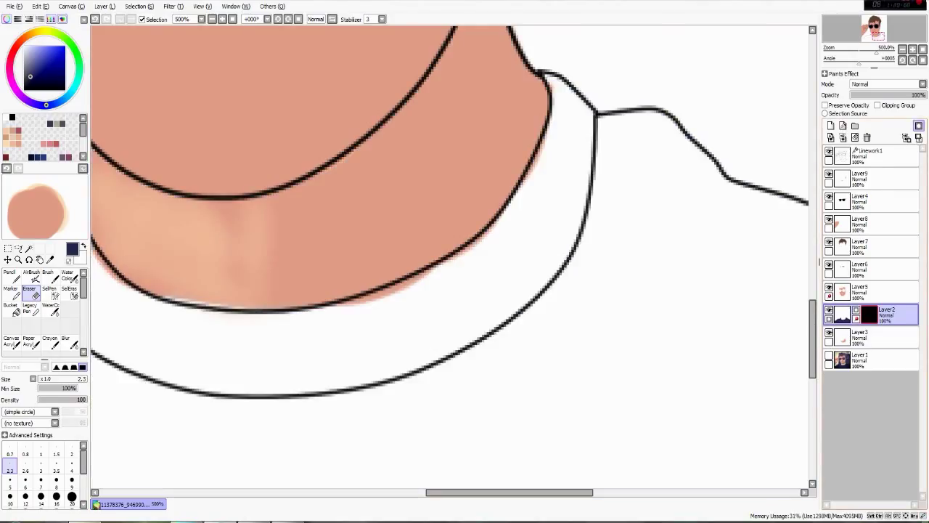
key("ctrl+z")
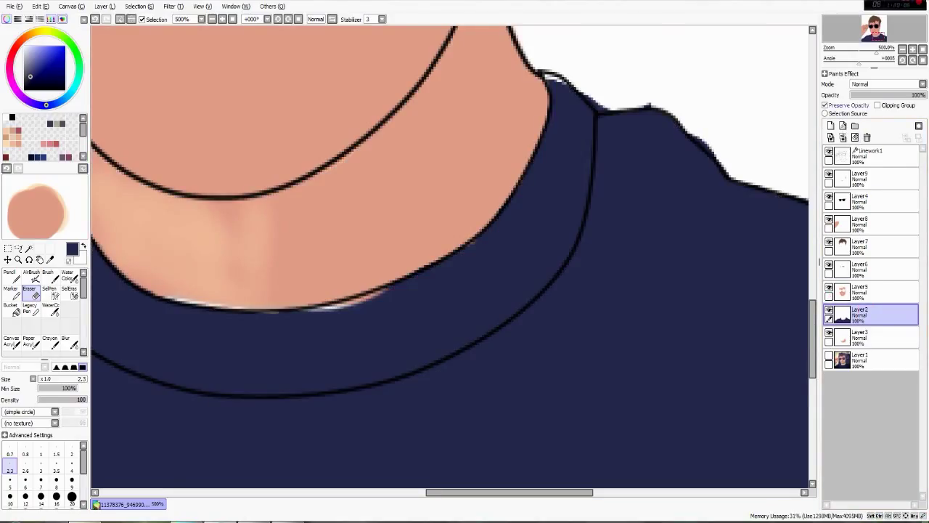
left_click(878, 105)
left_click(878, 105)
left_click(888, 84)
left_click(887, 91)
left_click_drag(349, 291, 457, 252)
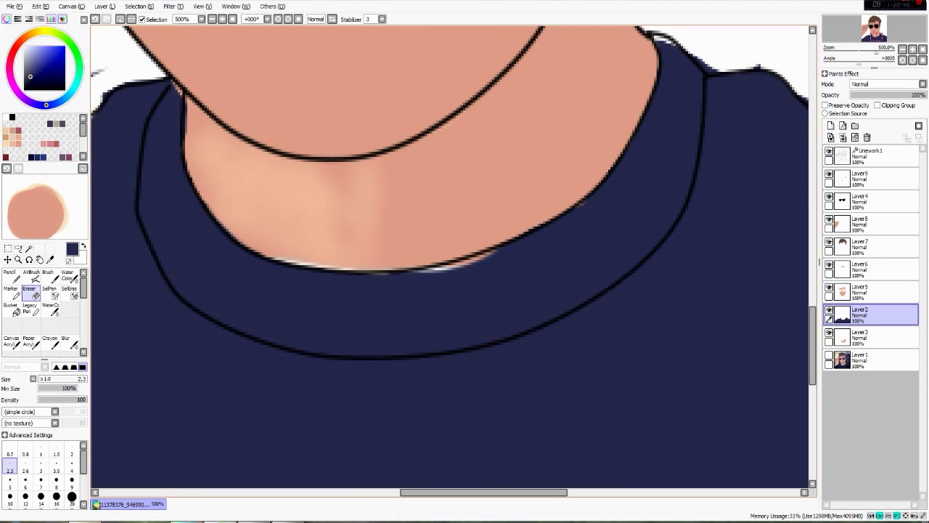
scroll(648, 385, "down", 5)
scroll(648, 385, "up", 1)
left_click_drag(648, 385, 638, 416)
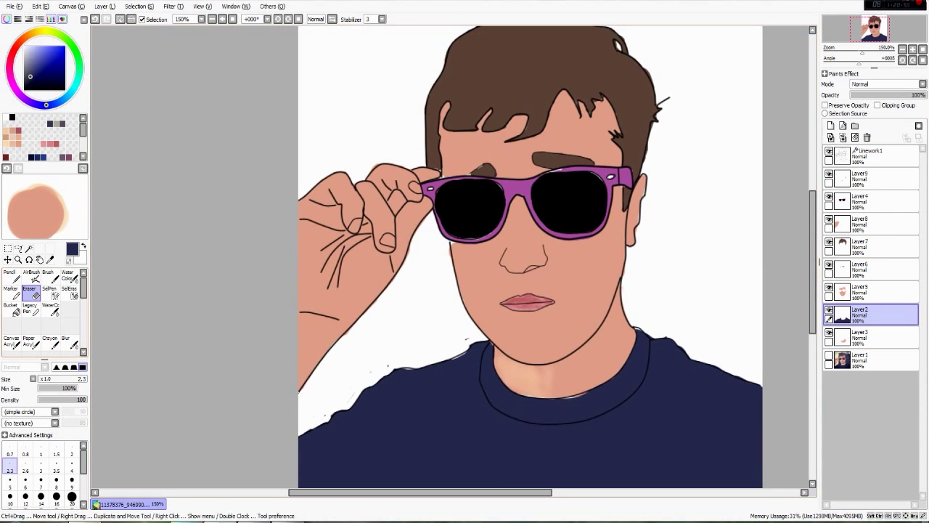
Switch to the Projota music folder, select the track projota - 64 linhas (prod dj caique) and return to the drawing.
key("alt+Tab")
left_click(233, 258)
left_click(233, 145)
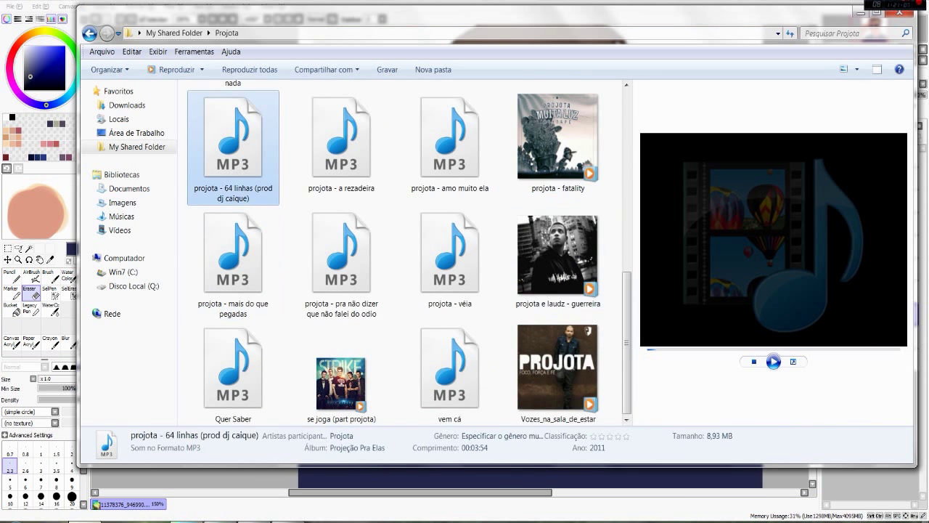
key("alt+Tab")
Delete the hand colour on Layer8 and add a new layer above Layer9.
left_click(874, 224)
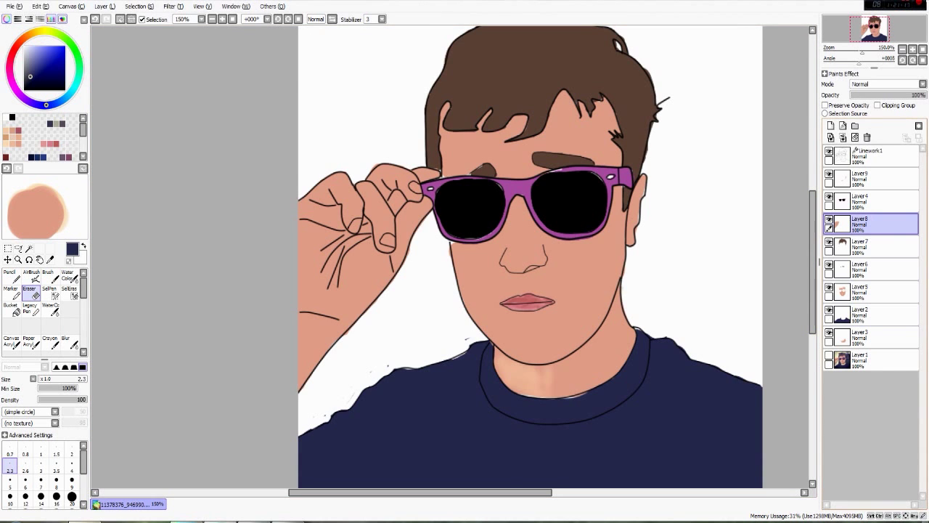
left_click(867, 137)
left_click(875, 179)
left_click(831, 126)
Paint a rough selection over the whole hand and forearm with the SelPen at size 50.
scroll(716, 268, "up", 2)
left_click_drag(278, 284, 716, 248)
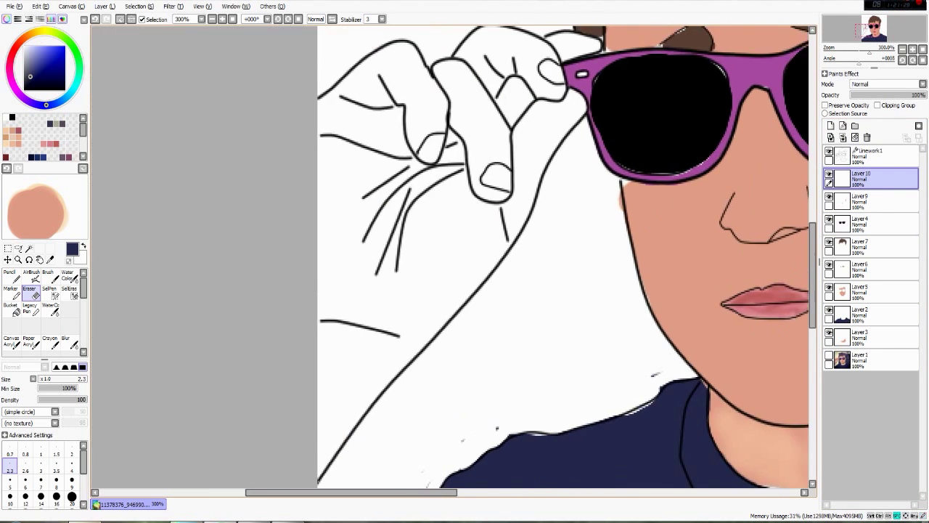
scroll(715, 248, "down", 2)
left_click_drag(438, 287, 374, 325)
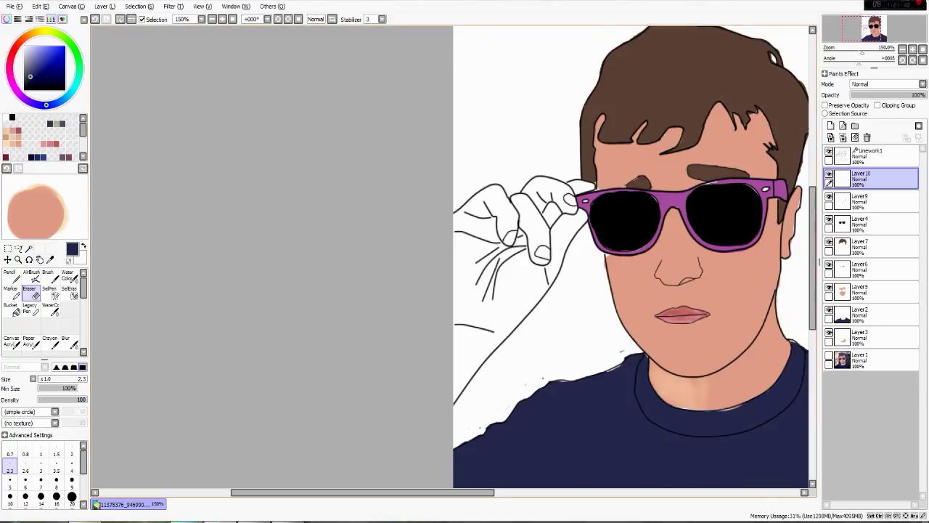
left_click(50, 292)
left_click(72, 481)
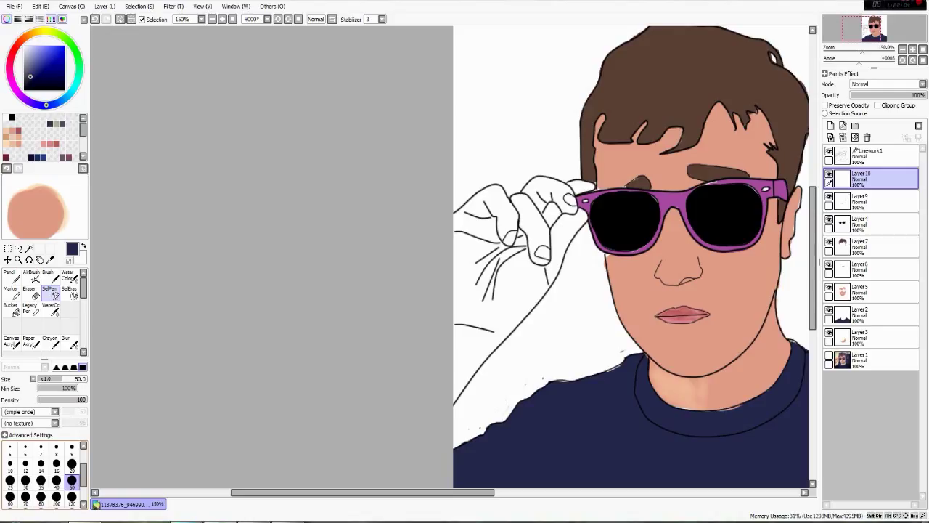
mouse_move(433, 375)
left_mouse_down()
mouse_move(509, 298)
mouse_move(580, 195)
mouse_move(534, 218)
mouse_move(465, 319)
mouse_move(476, 207)
mouse_move(509, 211)
mouse_move(506, 249)
left_mouse_up()
left_click(583, 224)
scroll(583, 275, "up", 4)
Trim the excess selection along the lower edge of the hand and wrist with the SelEras.
left_click(71, 292)
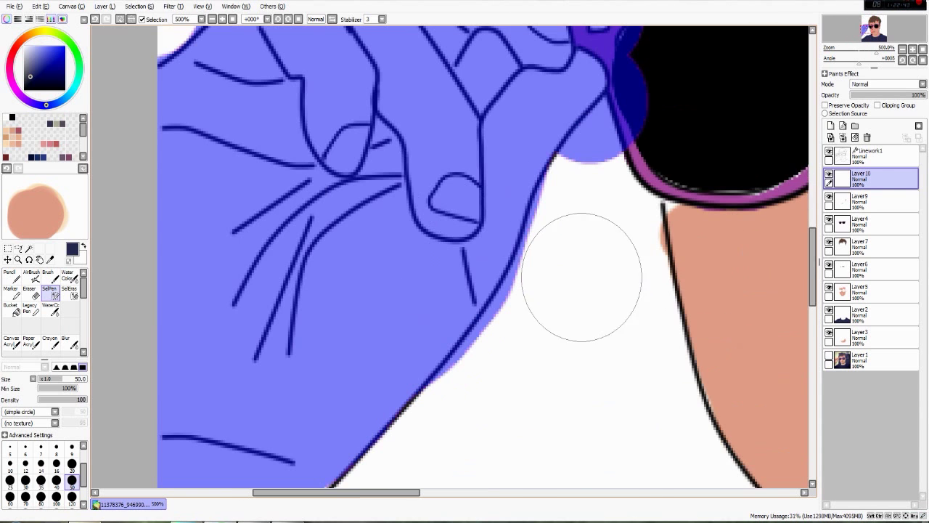
scroll(26, 480, "up", 3)
left_click(25, 481)
mouse_move(457, 357)
left_mouse_down()
mouse_move(484, 325)
mouse_move(536, 200)
left_mouse_up()
mouse_move(538, 194)
left_mouse_down()
mouse_move(437, 295)
mouse_move(400, 374)
left_mouse_up()
left_click_drag(425, 340, 464, 286)
mouse_move(503, 312)
left_mouse_down()
mouse_move(480, 289)
mouse_move(436, 337)
left_mouse_up()
left_click_drag(408, 366, 401, 382)
left_click_drag(422, 363, 399, 426)
Trim the selection off the glasses and around the fingers' upper outline with the SelEras at size 9.
left_click(72, 481)
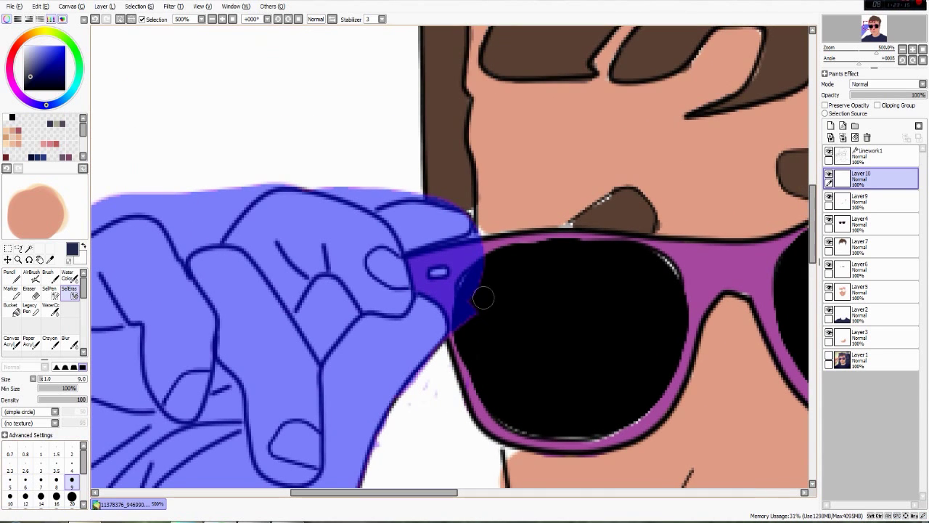
mouse_move(436, 273)
left_mouse_down()
mouse_move(479, 240)
mouse_move(467, 272)
left_mouse_up()
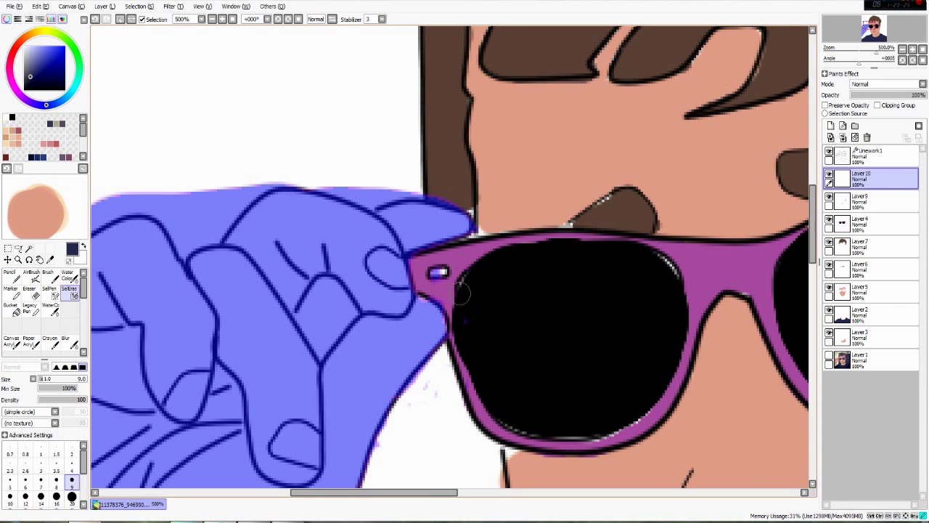
left_click_drag(457, 270, 601, 281)
left_click_drag(555, 197, 514, 208)
mouse_move(404, 190)
left_mouse_down()
mouse_move(354, 244)
mouse_move(334, 251)
mouse_move(370, 204)
left_mouse_up()
mouse_move(308, 227)
left_mouse_down()
mouse_move(262, 218)
mouse_move(196, 256)
left_mouse_up()
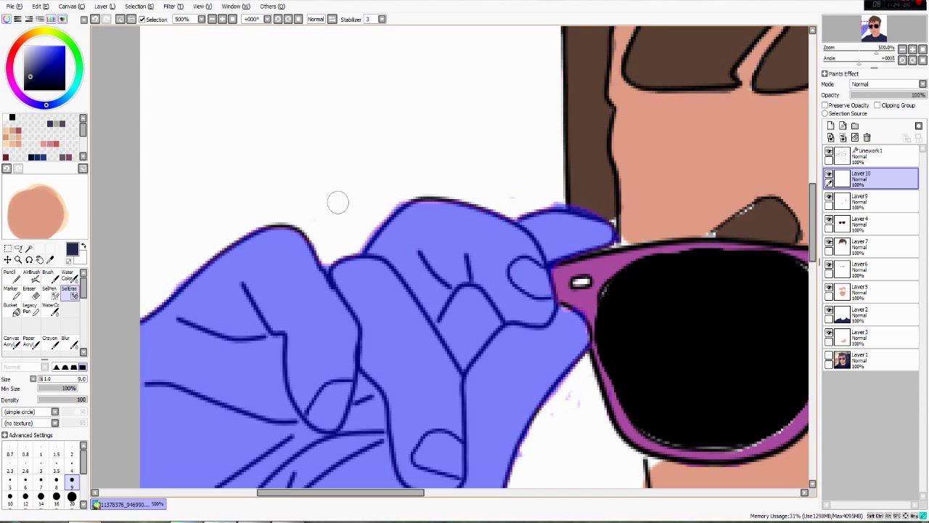
left_click_drag(587, 202, 634, 227)
Fill the hand selection on Layer10 with skin colour picked from the face using the Pencil at size 450.
scroll(537, 225, "down", 5)
mouse_move(465, 301)
left_mouse_down()
mouse_move(356, 304)
mouse_move(279, 287)
left_mouse_up()
scroll(346, 305, "up", 2)
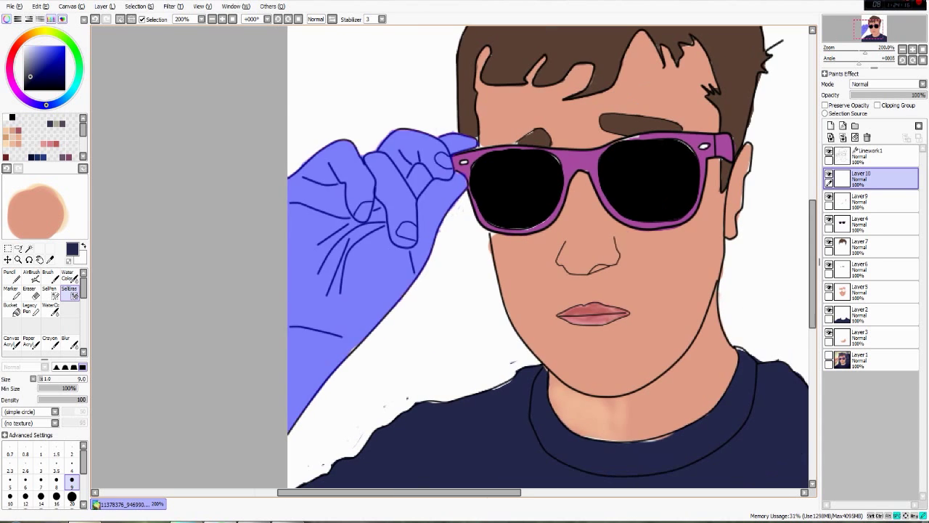
left_click(516, 275, "alt")
left_click(11, 277)
left_click_drag(356, 284, 395, 219)
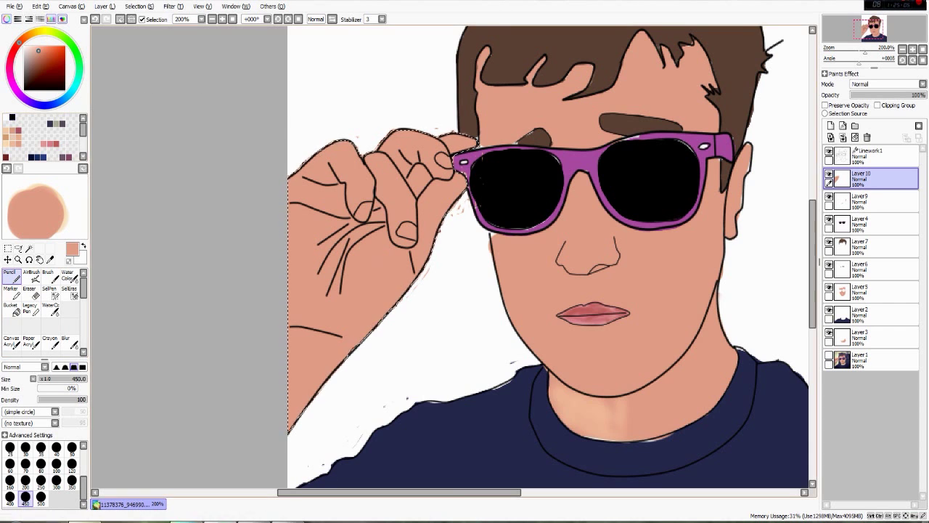
Clear the hand selection and erase stray skin colour around the hand's outline on Layer10 with the Eraser at size 14.
left_click(69, 291)
left_click(85, 521)
left_click(557, 257)
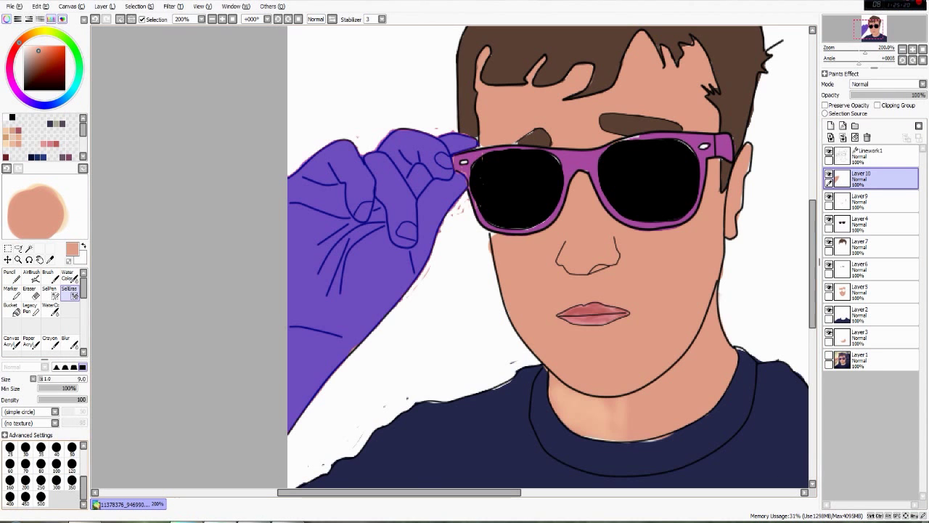
key("ctrl+d")
scroll(479, 210, "up", 4)
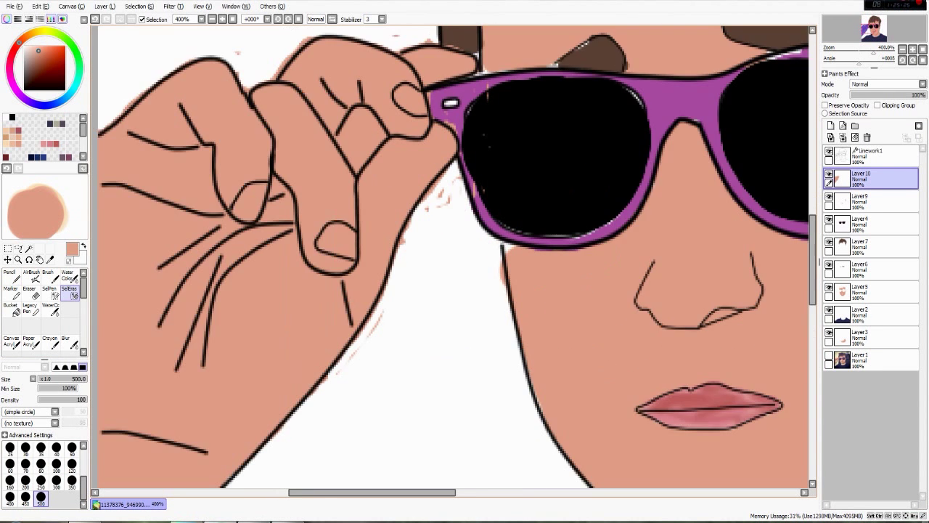
key("e")
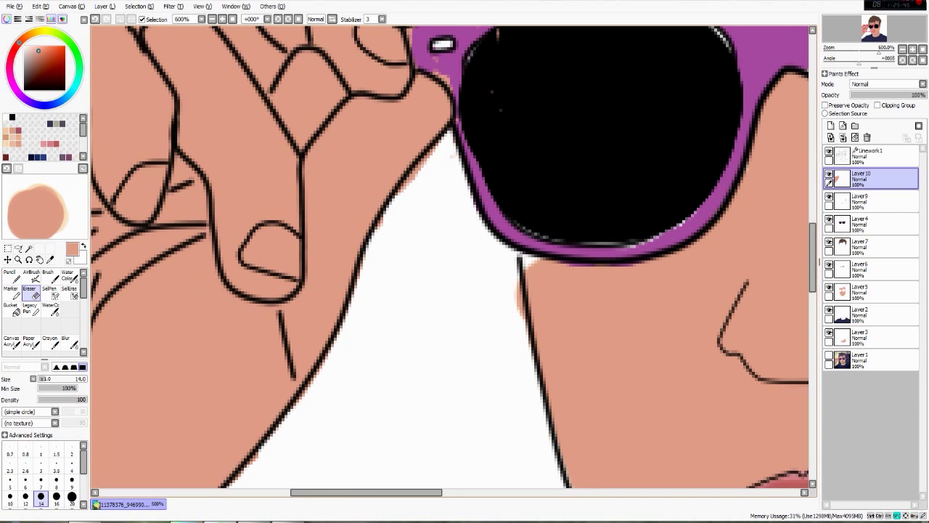
scroll(439, 349, "up", 5)
left_click_drag(441, 132, 463, 222)
mouse_move(220, 223)
left_mouse_down()
mouse_move(417, 223)
mouse_move(398, 268)
left_mouse_up()
left_click(337, 244)
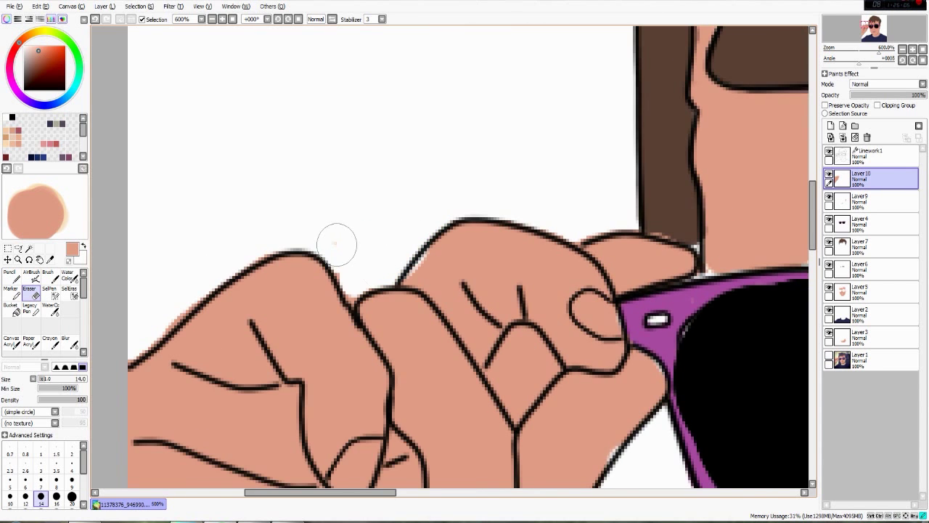
Try to paint over the lighter neck patch on Layer3 with the Pencil at size 450.
scroll(272, 187, "down", 4)
scroll(486, 356, "up", 2)
scroll(484, 485, "up", 2)
left_click(872, 337)
left_click(11, 277)
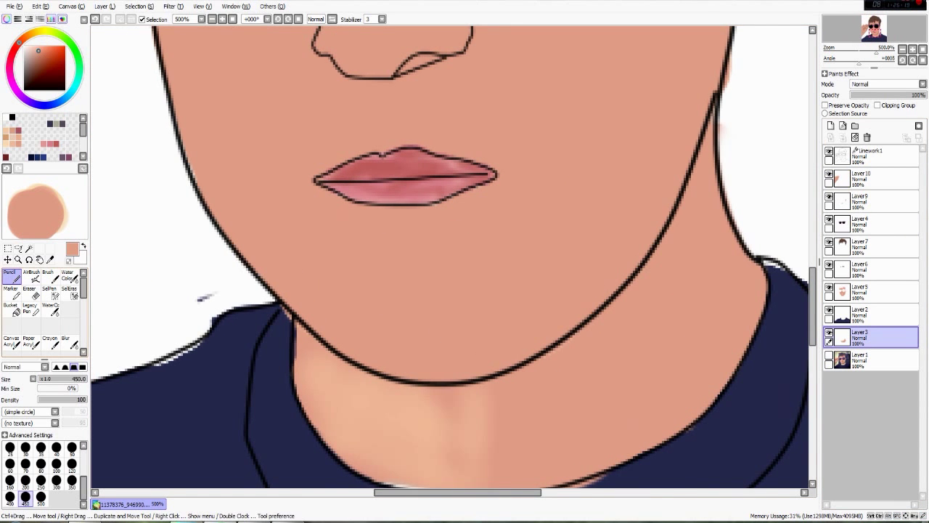
left_click_drag(330, 369, 691, 316)
key("ctrl+z")
Paint over the lighter neck patch on Layer3 in the skin colour with the Pencil at size 25.
left_click(871, 315)
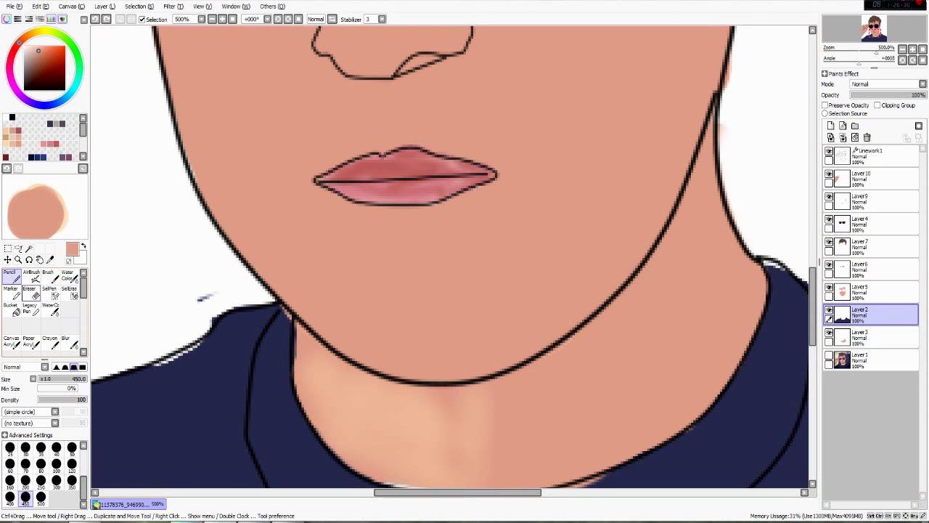
left_click(10, 448)
left_click(194, 378)
key("ctrl+z")
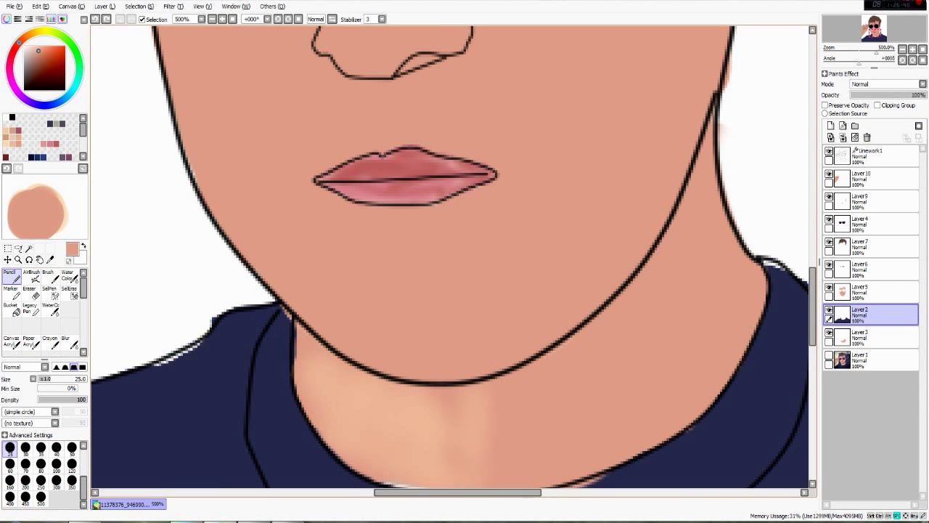
left_click_drag(450, 349, 389, 319)
left_click(872, 336)
left_click_drag(662, 373, 674, 339)
mouse_move(460, 372)
left_mouse_down()
mouse_move(328, 312)
mouse_move(360, 390)
left_mouse_up()
Fill the white gaps along the shirt's shoulder line on Layer2 with navy picked from the shirt.
left_click(882, 315)
left_click(145, 327, "alt")
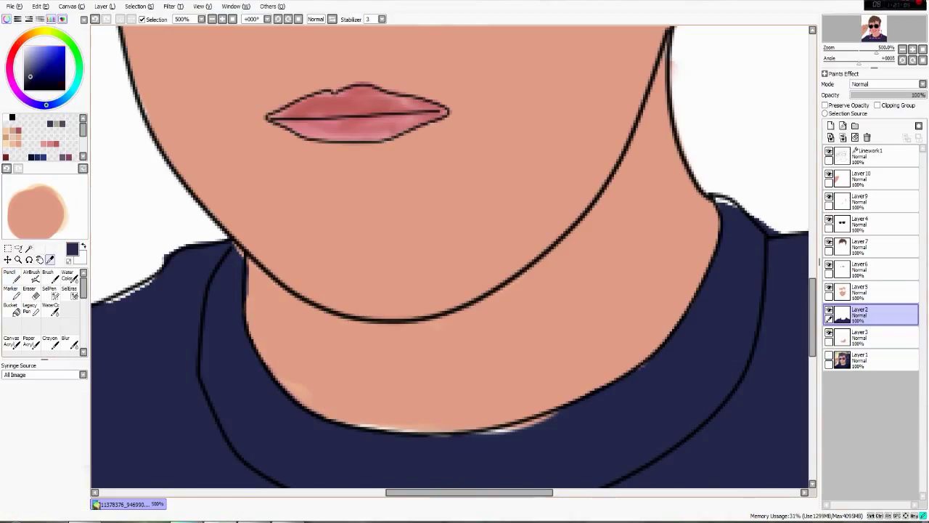
left_click_drag(137, 291, 125, 323)
left_click_drag(559, 469, 530, 421)
mouse_move(530, 421)
left_mouse_down()
mouse_move(508, 403)
mouse_move(510, 413)
mouse_move(662, 446)
left_mouse_up()
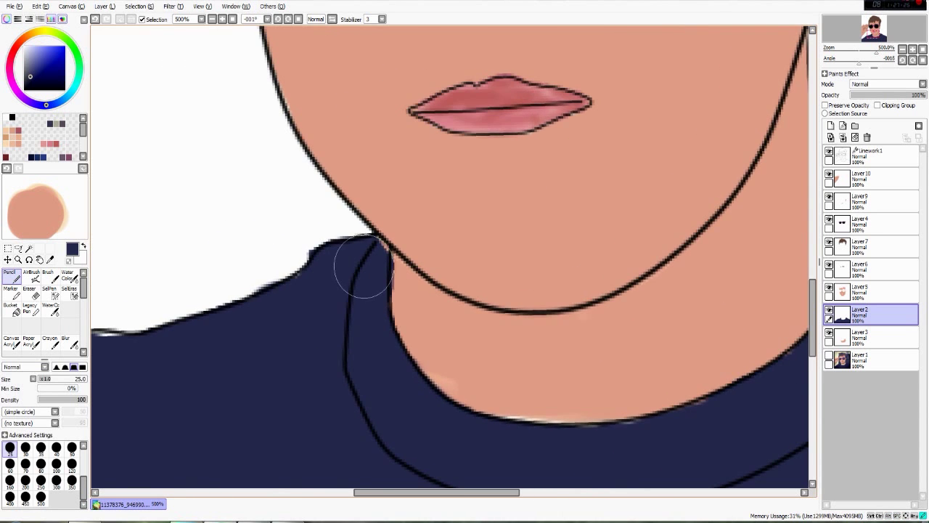
scroll(363, 269, "down", 6)
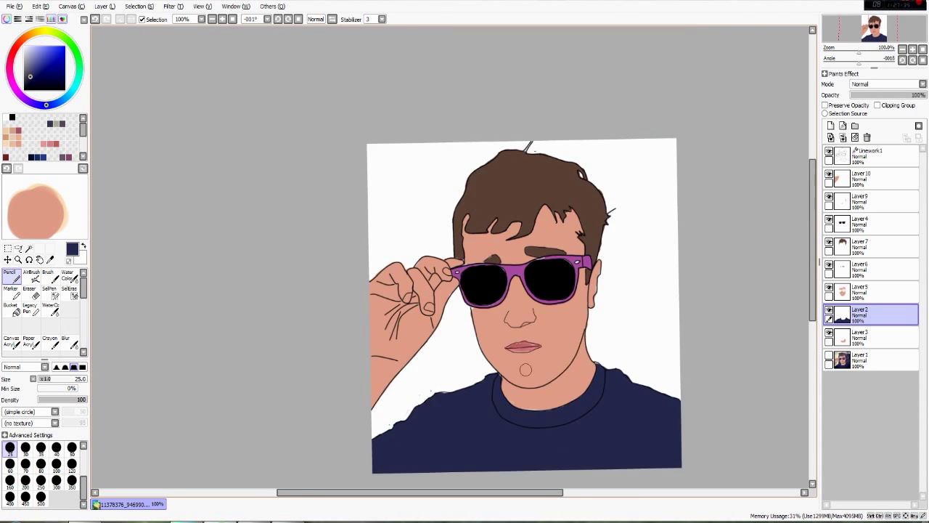
Reset the canvas rotation and erase the stray hair colour above the top of the head on Layer7.
scroll(526, 370, "down", 1)
key("End")
key("Home")
scroll(525, 369, "up", 2)
left_click_drag(514, 189, 617, 484)
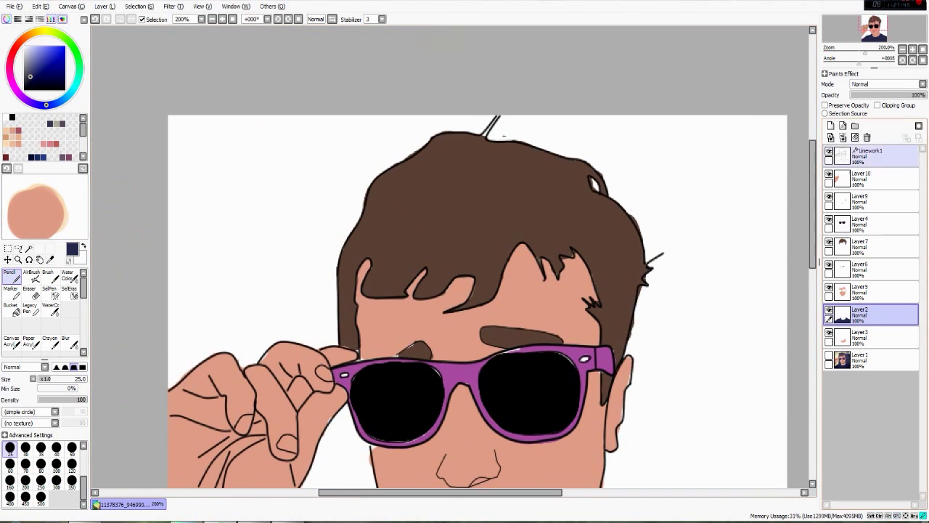
left_click(871, 156)
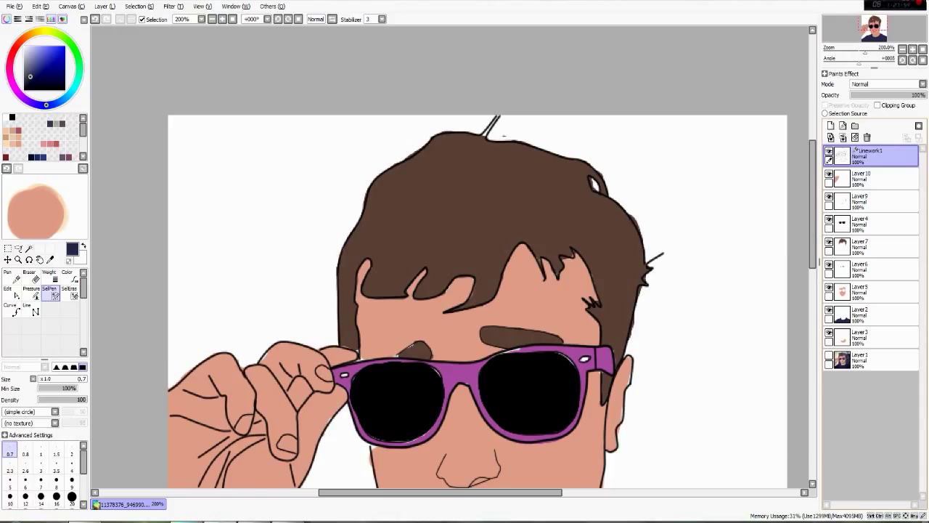
scroll(561, 74, "up", 3)
key("e")
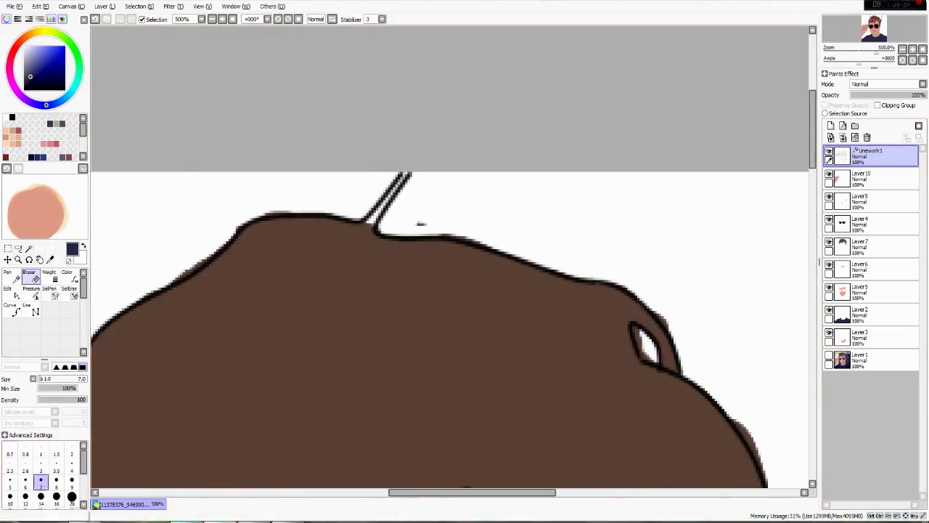
left_click(874, 247)
left_click(429, 204)
key("ctrl+z")
key("e")
left_click_drag(394, 212, 441, 218)
Erase the brown spill outside the hair's curve beside the small loose lock on Layer7 with the Eraser at size 5.
mouse_move(674, 320)
left_mouse_down()
mouse_move(612, 298)
mouse_move(575, 308)
left_mouse_up()
scroll(638, 379, "down", 3)
scroll(672, 395, "up", 5)
left_click_drag(599, 364, 627, 410)
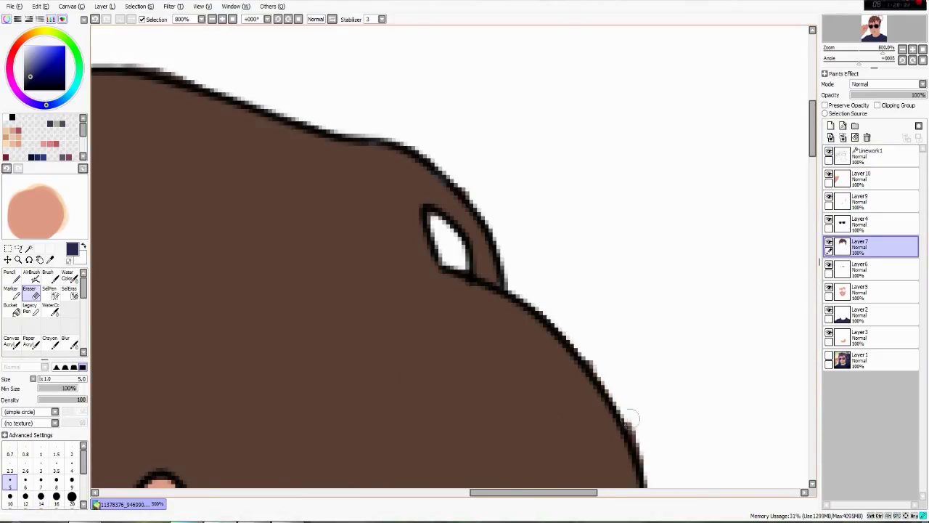
left_click_drag(633, 450, 552, 48)
left_click_drag(522, 377, 516, 126)
Try to fill the white edge of the smaller eyebrow on Layer5 with picked brown using the AirBrush at size 30.
scroll(523, 246, "down", 6)
scroll(463, 435, "up", 3)
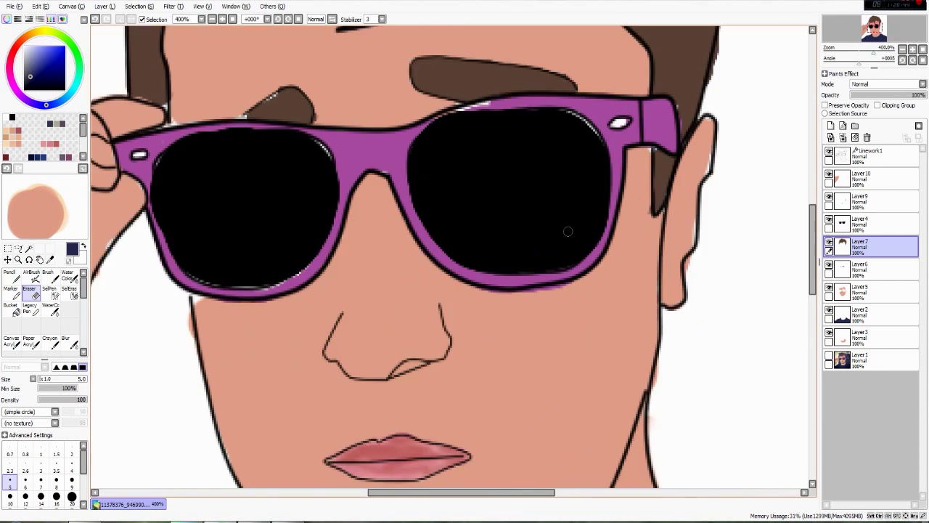
scroll(571, 230, "up", 2)
left_click_drag(327, 182, 653, 430)
left_click_drag(743, 331, 758, 268)
left_click(875, 292)
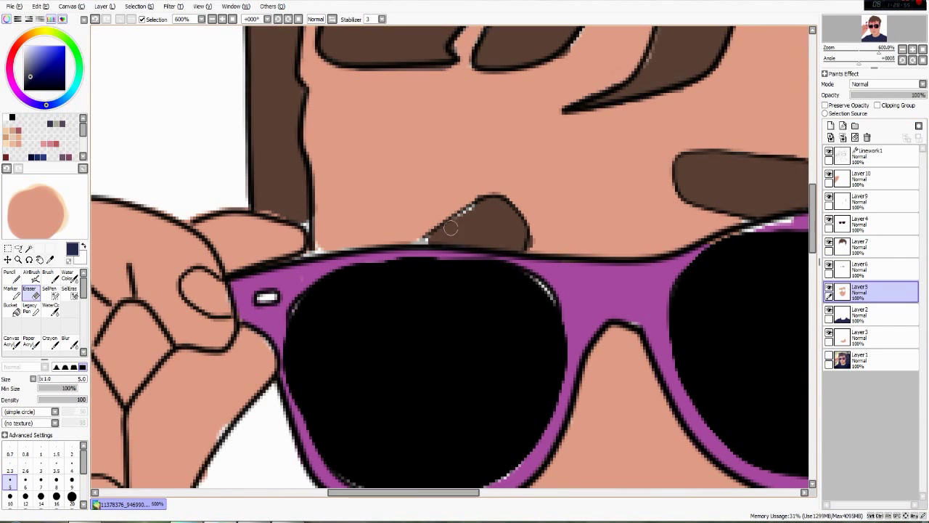
left_click(31, 275)
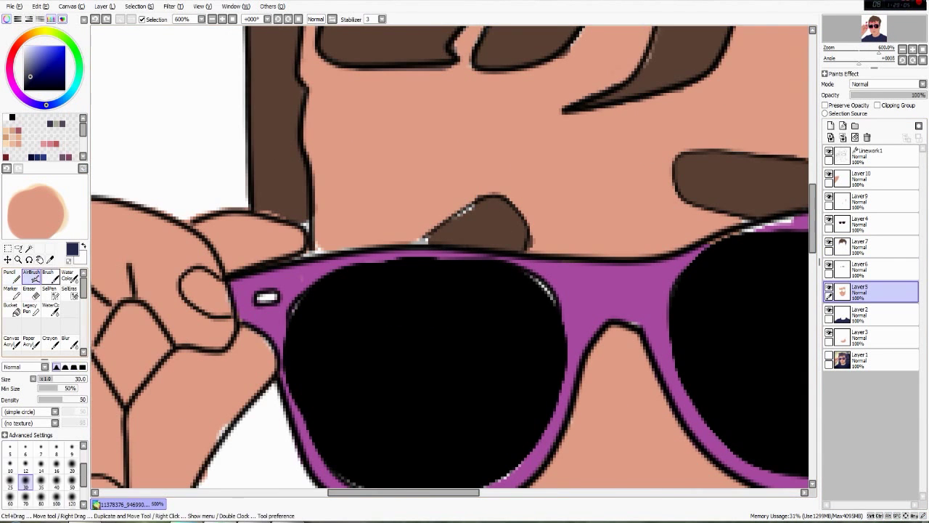
left_click(485, 226, "alt")
left_click_drag(464, 214, 438, 228)
key("ctrl+z")
Fill the smaller eyebrow's white edge with brown on Layer6 and trim its outline with the Eraser at size 5.
left_click(875, 269)
left_click_drag(479, 207, 454, 220)
key("ctrl+z")
left_click(11, 275)
scroll(10, 480, "up", 1)
left_click(10, 480)
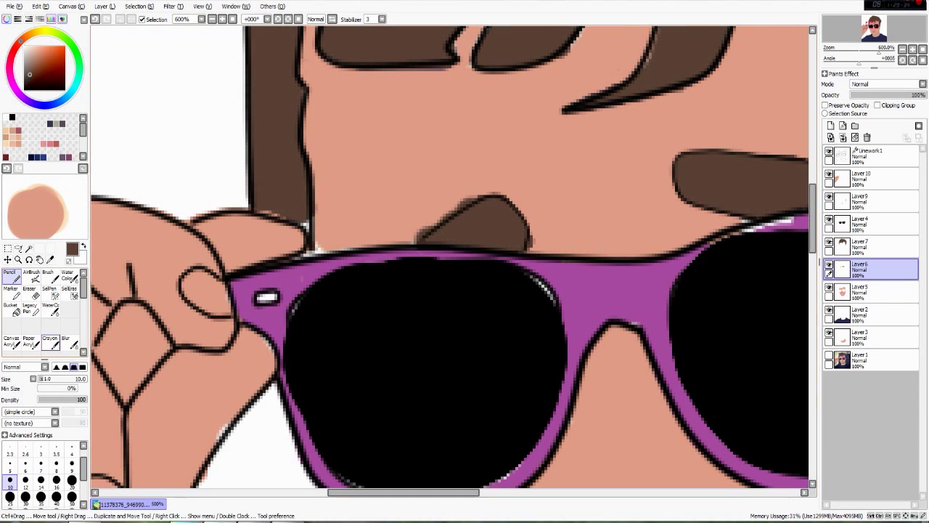
key("e")
left_click_drag(529, 211, 535, 245)
left_click_drag(597, 292, 255, 387)
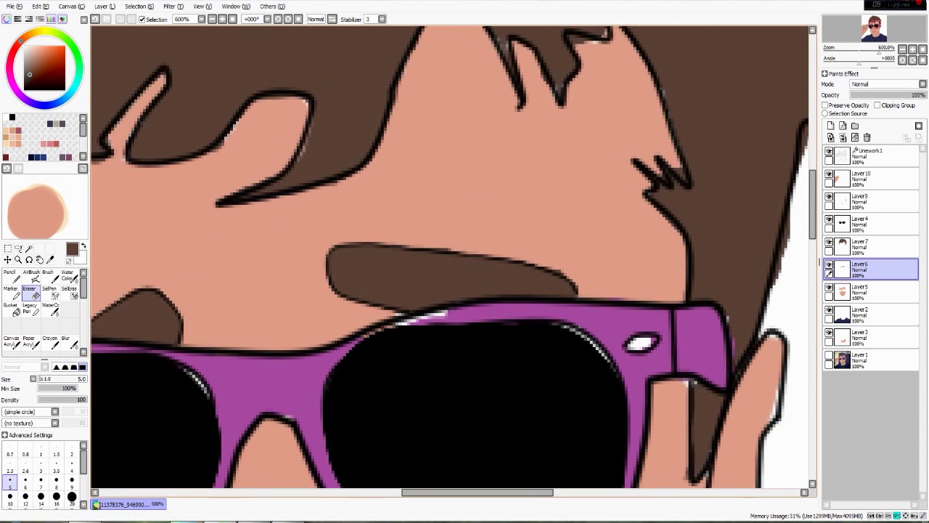
Pick the glasses frame's purple for the Pencil at size 2.3 on Layer4.
scroll(255, 386, "up", 2)
left_click(875, 218)
left_click(51, 260)
left_click(255, 378)
left_click(10, 275)
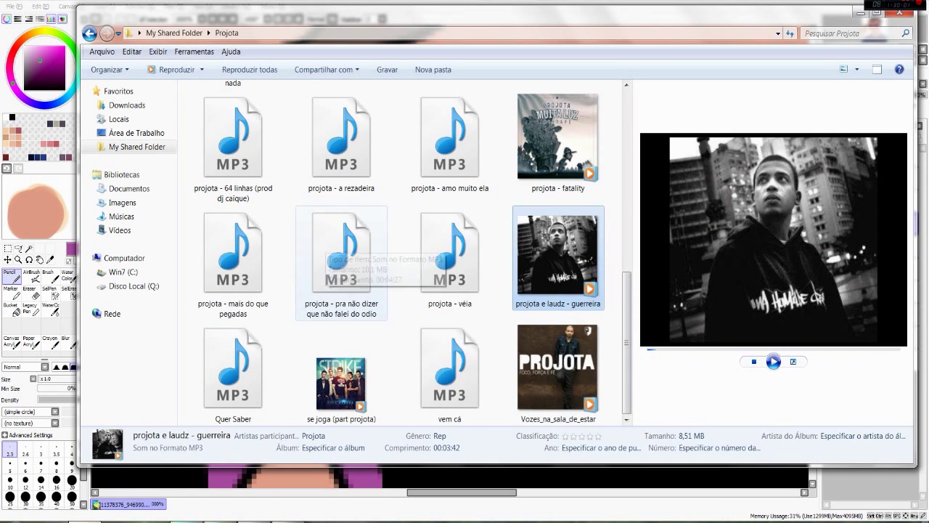
Switch to the file explorer and play "Nesta Noite o Amor Chegou" from the Rei Leão folder.
key("BackSpace")
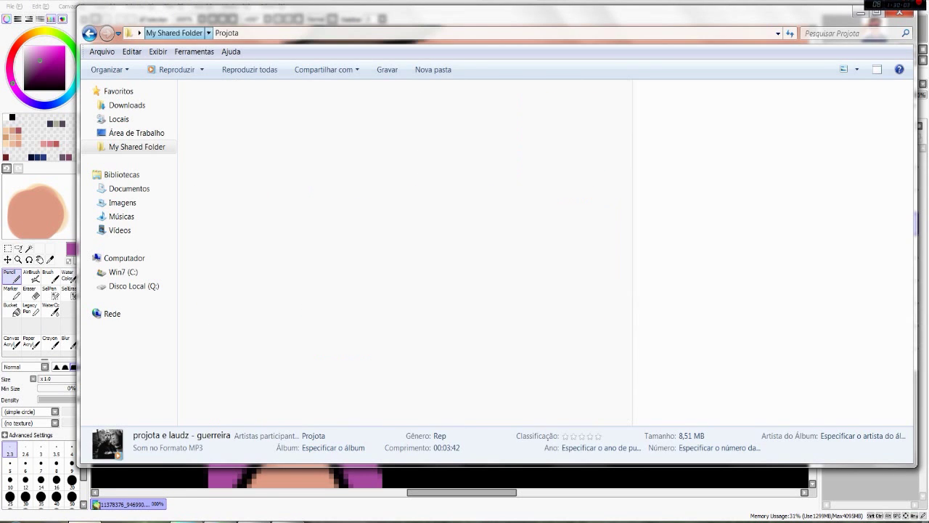
double_click(543, 352)
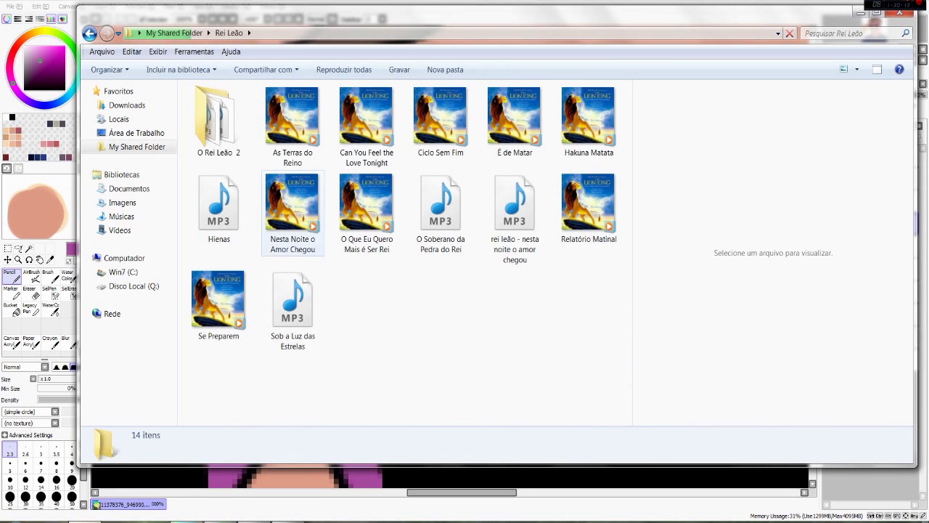
left_click(292, 218)
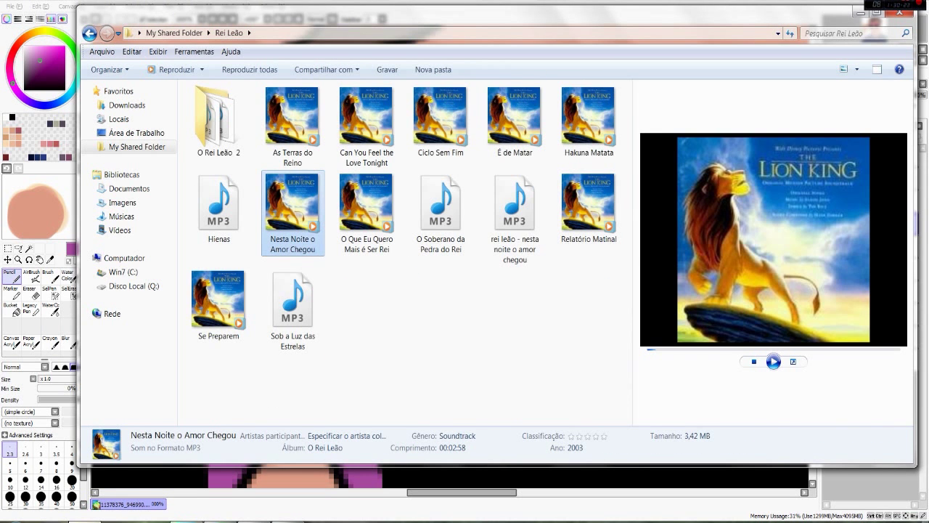
left_click(774, 360)
left_click(857, 70)
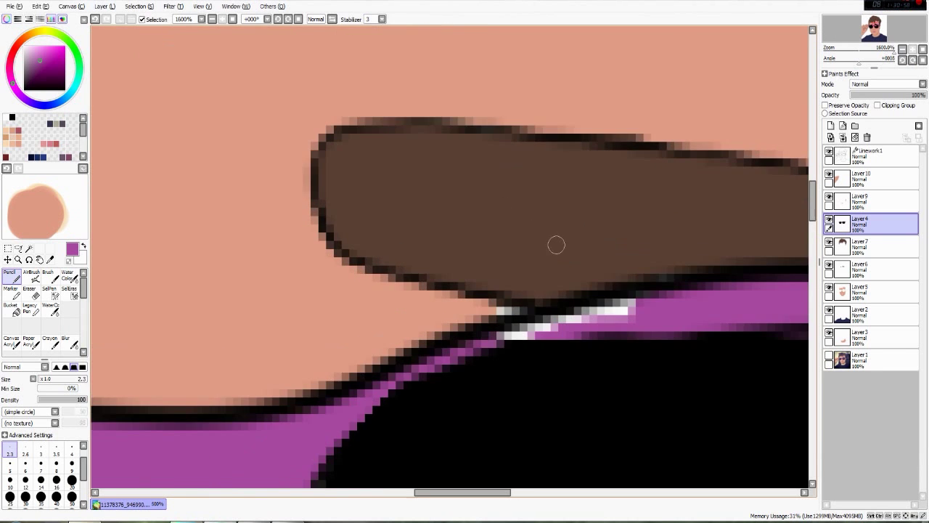
Ready the Pencil at size 2.3 on Layer5 with skin colour picked from the forehead.
scroll(557, 245, "down", 6)
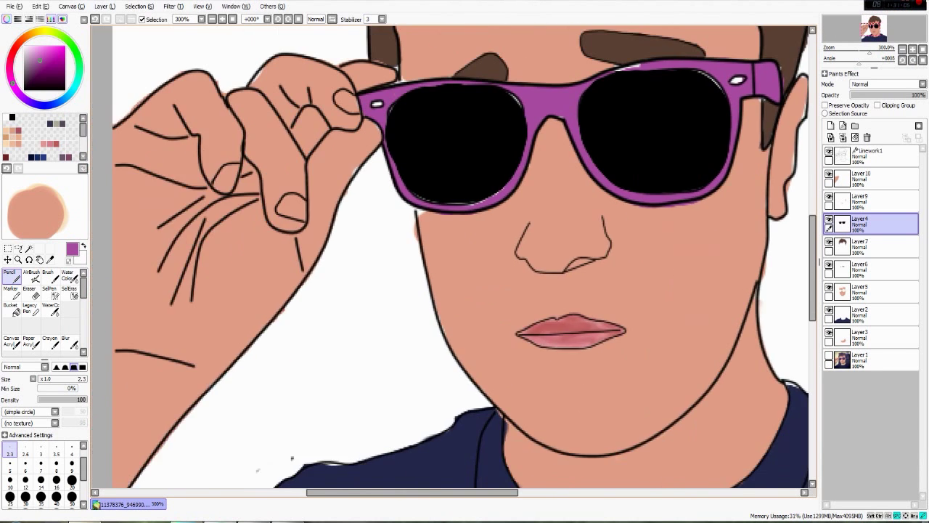
left_click_drag(627, 52, 673, 88)
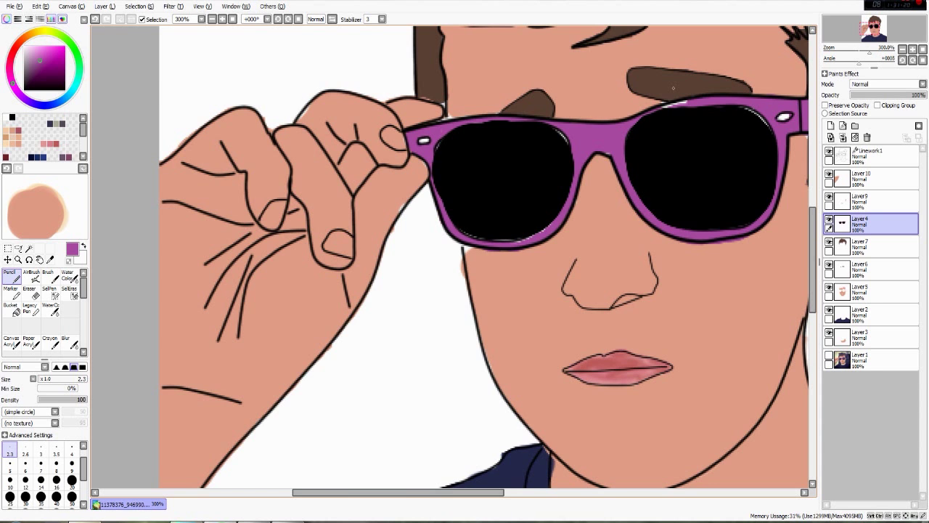
scroll(477, 204, "up", 5)
left_click_drag(476, 204, 543, 448)
left_click(864, 292)
right_click(508, 174)
key("n")
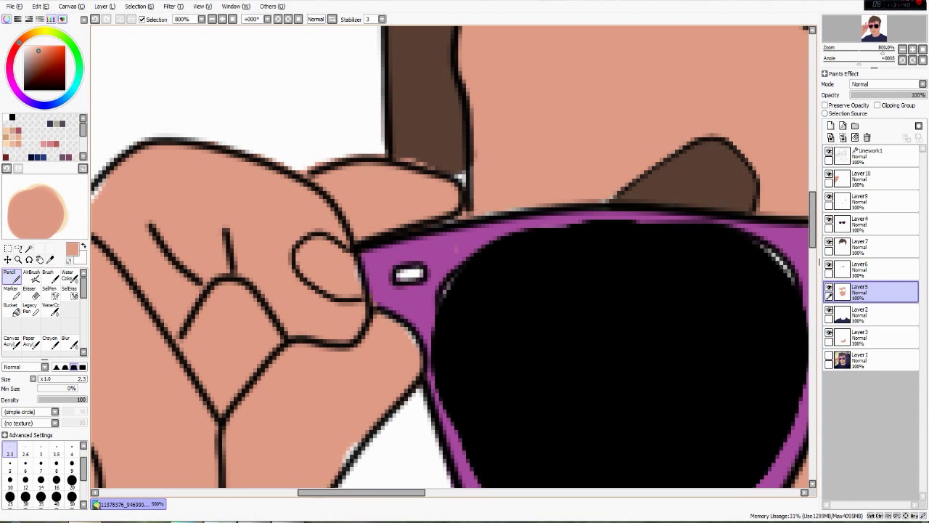
Fill the white gap where the hair meets the fingertip on Layer7 with brown picked from the hair.
left_click(864, 246)
left_click(50, 259)
left_click(432, 131)
left_click(10, 276)
mouse_move(460, 174)
left_mouse_down()
mouse_move(467, 186)
mouse_move(306, 447)
left_mouse_up()
left_click_drag(734, 131, 177, 356)
left_click_drag(610, 384, 209, 149)
Erase the remaining brown spill around the hair's outer outline on Layer7 with the Eraser at size 5.
left_click(31, 293)
left_click_drag(476, 170, 451, 254)
left_click_drag(438, 287, 422, 358)
left_click_drag(464, 181, 414, 343)
left_click_drag(456, 286, 437, 317)
mouse_move(363, 167)
left_mouse_down()
mouse_move(535, 421)
mouse_move(588, 481)
left_mouse_up()
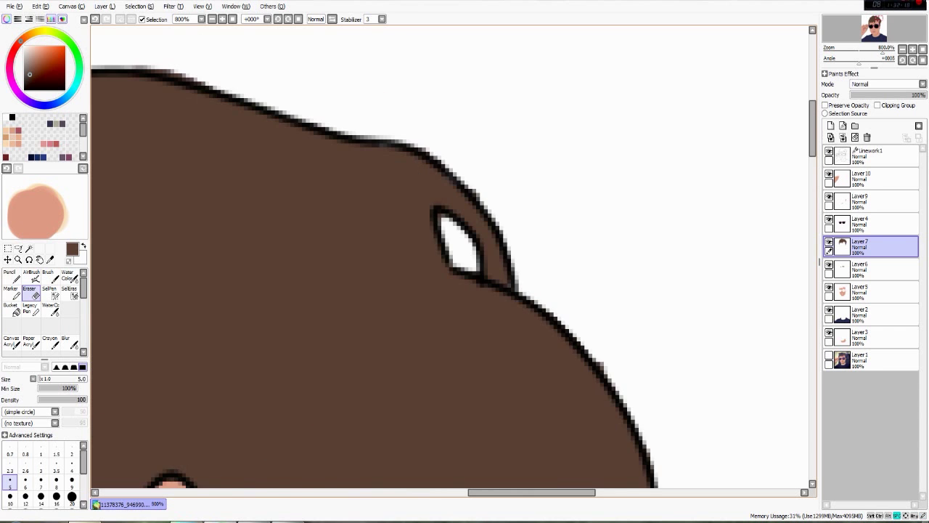
left_click_drag(218, 217, 694, 391)
left_click_drag(363, 290, 604, 301)
left_click_drag(327, 450, 540, 92)
left_click_drag(363, 450, 577, 92)
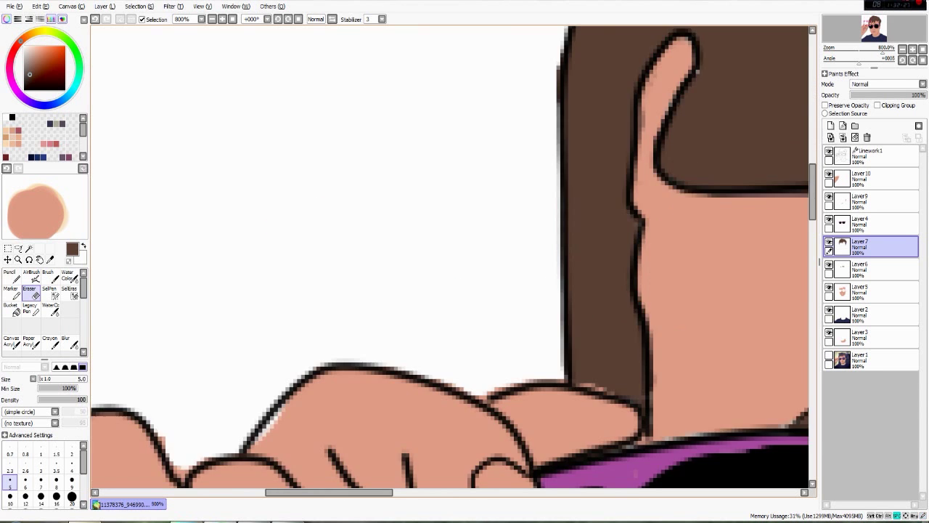
Fill the white gap between the glasses and the cheek outline on Layer5 with skin colour picked from the face.
left_click_drag(654, 468, 457, 64)
left_click_drag(805, 466, 778, 260)
left_click(875, 292)
left_click(50, 259)
left_click(509, 218)
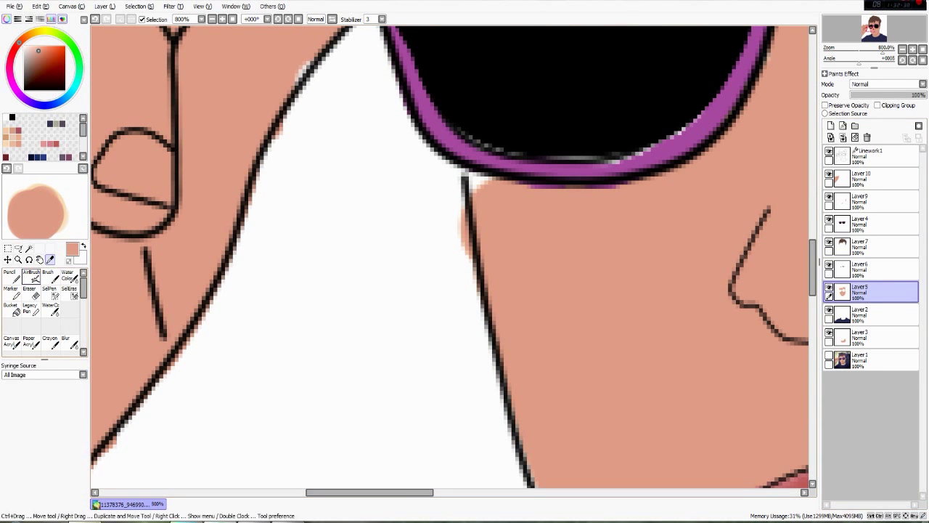
left_click(10, 276)
left_click_drag(482, 180, 472, 190)
Erase the navy spill above the shoulder line beside the neck on Layer2 with the Eraser at size 5.
scroll(471, 217, "down", 2)
left_click_drag(617, 377, 370, 210)
scroll(690, 290, "up", 3)
left_click_drag(690, 291, 455, 344)
left_click(875, 315)
left_click(31, 292)
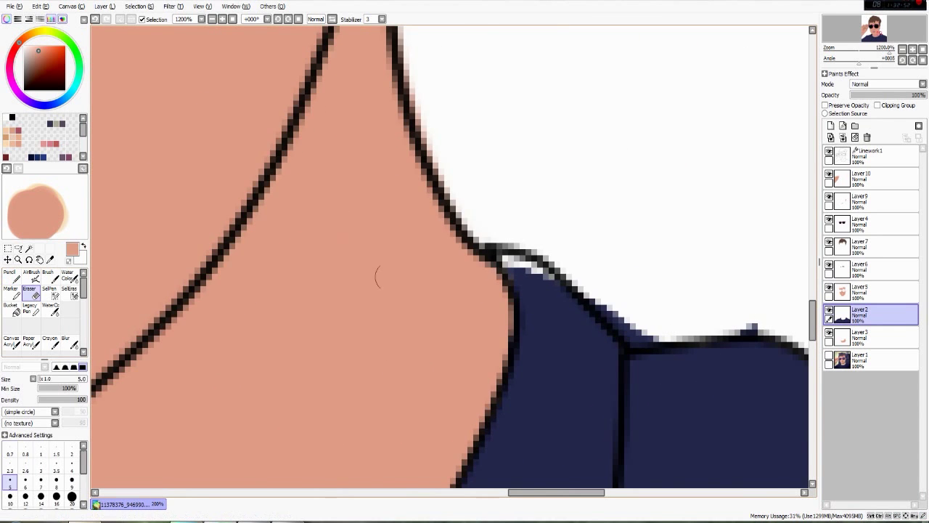
left_click_drag(751, 327, 608, 356)
left_click(608, 344)
mouse_move(747, 440)
left_mouse_down()
mouse_move(435, 253)
mouse_move(444, 282)
left_mouse_up()
left_click_drag(291, 254, 567, 359)
Fill the white gap at the collar's peak on Layer2 with picked navy using the Pencil at size 2.3.
left_click(10, 277)
left_click(50, 260)
left_click(370, 254)
left_click(11, 276)
left_click_drag(332, 206, 325, 201)
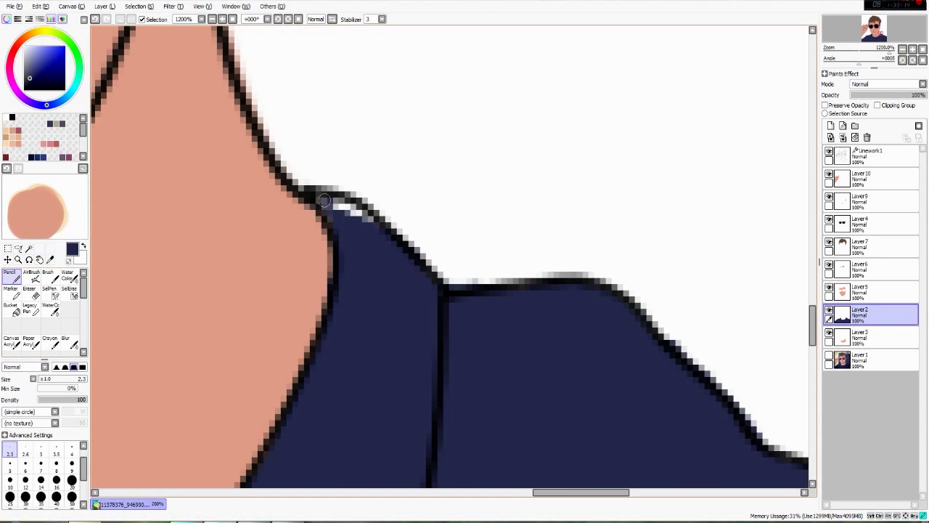
left_click(86, 521)
left_click_drag(627, 184, 627, 323)
left_click(253, 276)
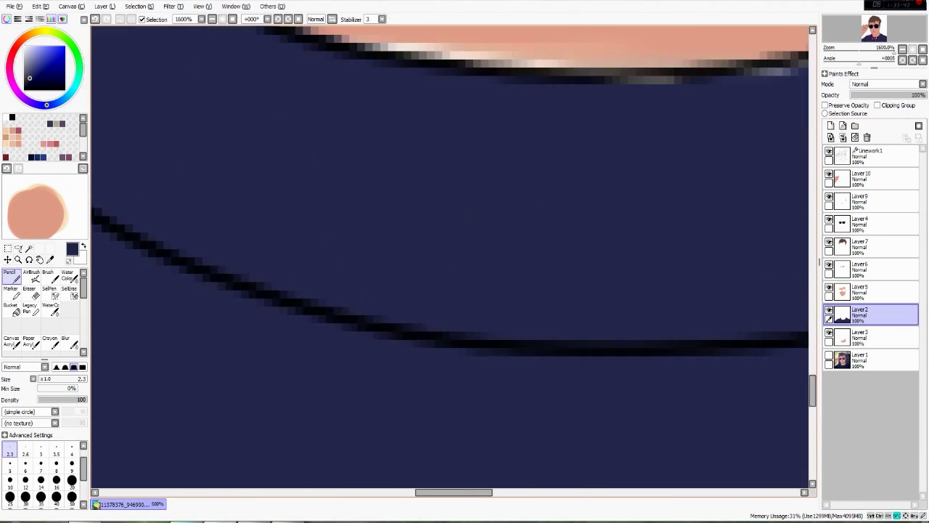
Touch up the pale gaps along the neckline on Layer3 with skin colour picked from the neck.
left_click_drag(435, 218, 508, 381)
left_click(864, 337)
mouse_move(472, 232)
left_mouse_down()
mouse_move(414, 353)
mouse_move(525, 340)
mouse_move(471, 333)
left_mouse_up()
left_click(408, 311, "alt")
scroll(445, 298, "down", 8)
scroll(520, 323, "up", 5)
Cover the skin-coloured spills below the neckline on Layer3 with picked navy using the Pencil at size 2.3.
double_click(50, 259)
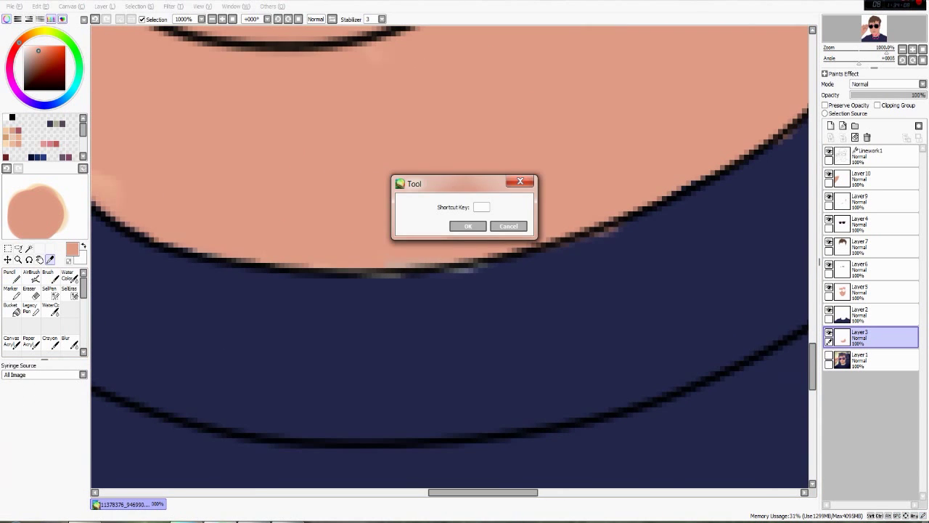
left_click(508, 226)
left_click(476, 298)
left_click(11, 277)
left_click_drag(450, 271, 476, 270)
left_click_drag(616, 232, 573, 243)
left_click_drag(404, 275, 367, 275)
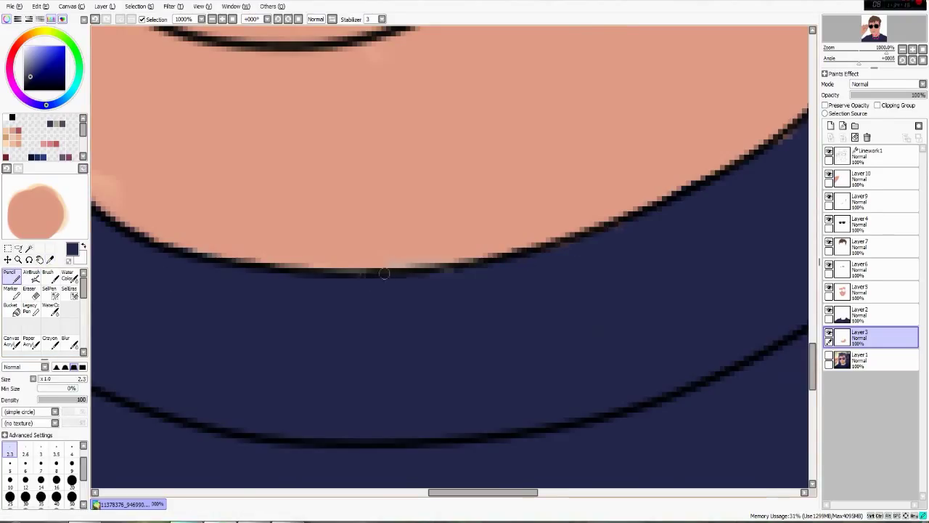
Trim the navy spill on the neck beside the inner collar line on Layer3 and Layer2 with the Eraser at size 5.
scroll(502, 284, "down", 6)
scroll(390, 268, "up", 4)
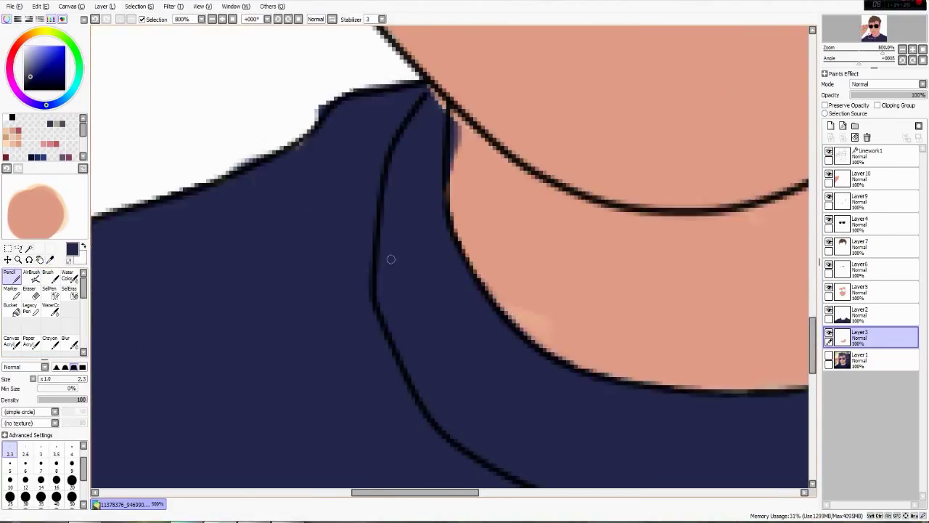
left_click(29, 290)
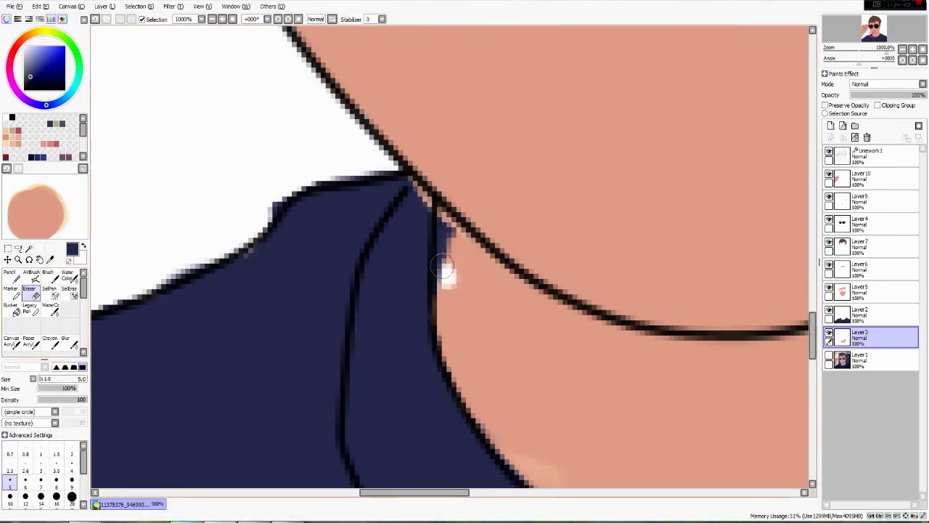
left_click(864, 313)
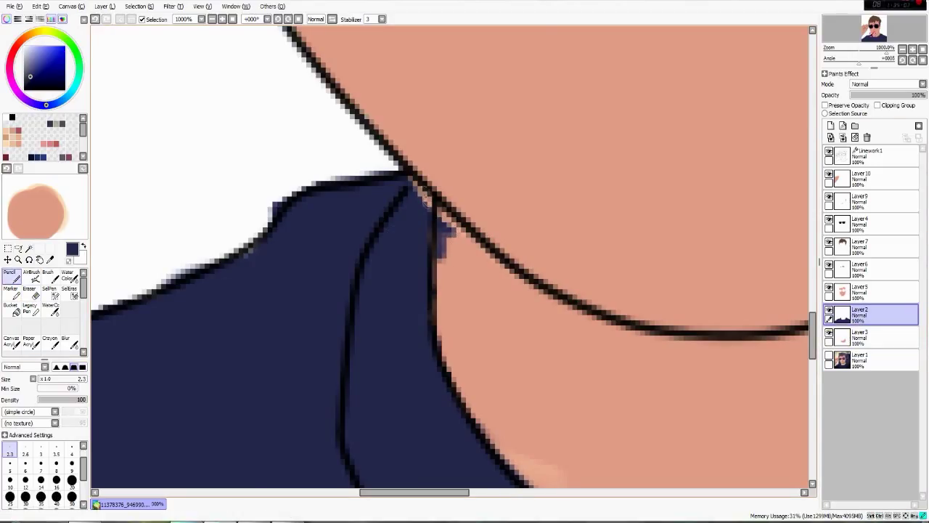
left_click(864, 336)
left_click_drag(420, 207, 420, 197)
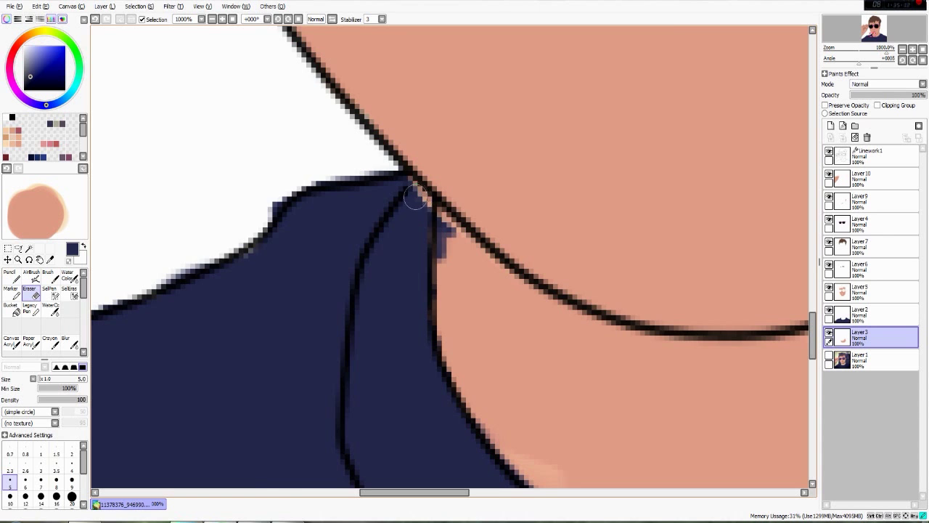
Clear the rest of the navy spill under the jaw at the collar's peak on Layer2 with the Eraser at size 5.
scroll(421, 211, "down", 4)
left_click_drag(225, 338, 430, 338)
scroll(430, 338, "up", 3)
left_click(864, 314)
mouse_move(399, 255)
left_mouse_down()
mouse_move(300, 303)
mouse_move(498, 213)
left_mouse_up()
left_click_drag(417, 308, 383, 352)
left_click(191, 440)
left_click_drag(508, 218, 305, 390)
left_click_drag(799, 167, 536, 207)
scroll(537, 206, "down", 3)
scroll(536, 207, "up", 2)
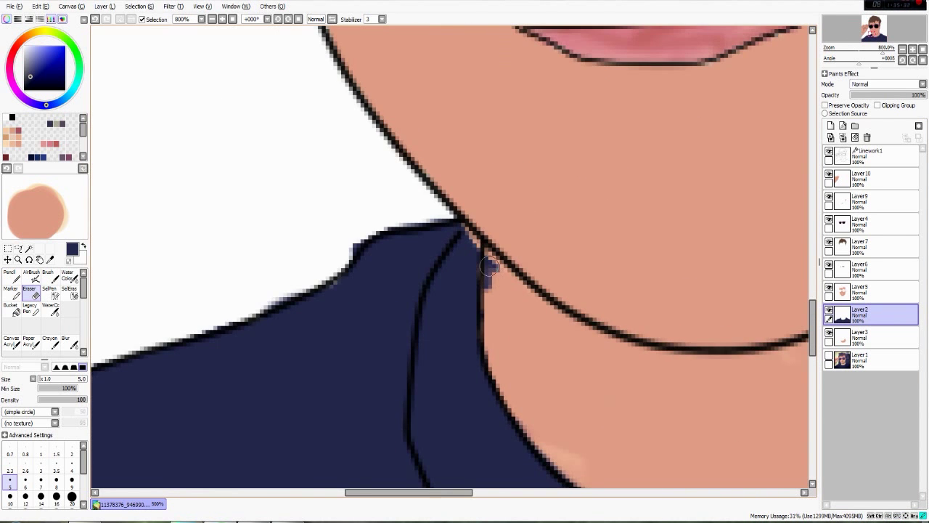
Touch up the neck along the inner collar edge on Layer3 with picked skin colour using the Pencil at size 2.3.
left_click(864, 336)
left_click_drag(456, 250, 463, 291)
left_click(11, 276)
left_click(51, 259)
left_click(479, 305)
left_click(11, 276)
mouse_move(454, 292)
left_mouse_down()
mouse_move(453, 257)
mouse_move(443, 258)
mouse_move(447, 349)
left_mouse_up()
right_click(447, 255)
Switch to the file explorer, open the To The Moon music folder and close the window.
key("alt+Tab")
scroll(410, 305, "down", 3)
double_click(253, 207)
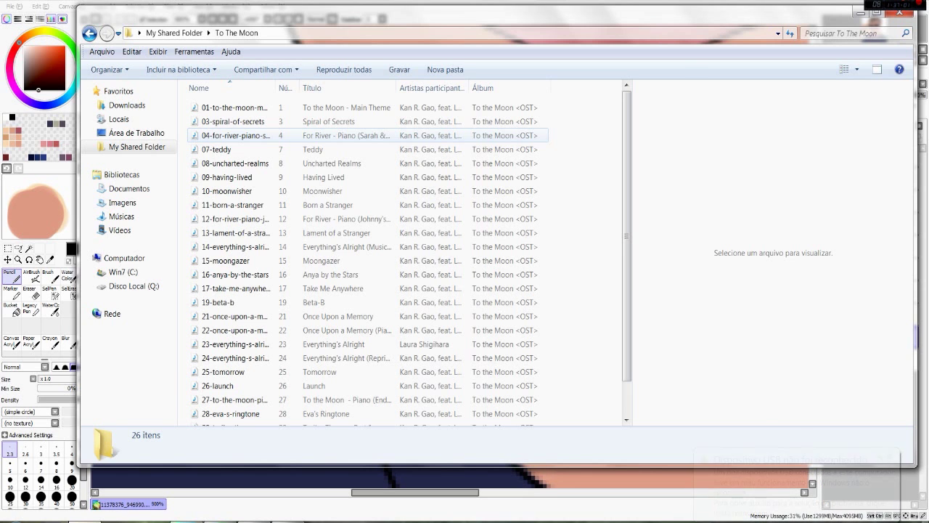
left_click(899, 13)
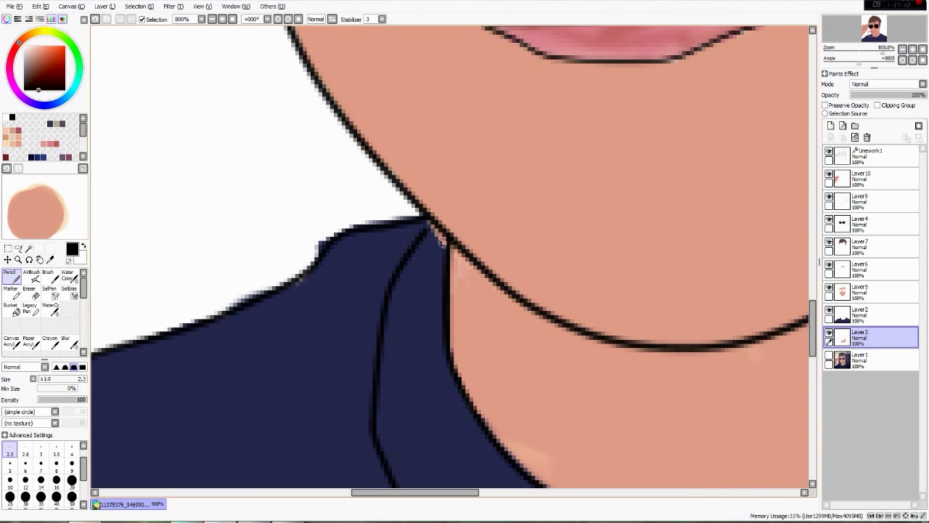
Erase the skin-coloured spill over the collar's peak below the jaw on Layer5 with the Eraser at size 5.
left_click(31, 292)
left_click(871, 292)
left_click_drag(440, 249, 427, 233)
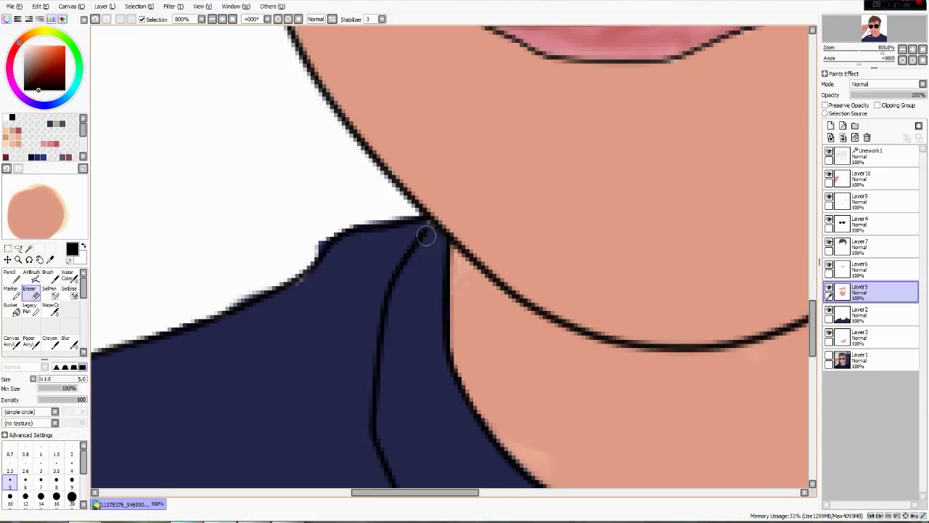
Fill the white gap under the shoulder outline on Layer2 with picked navy using the Pencil at size 2.3.
left_click(324, 244, "ctrl+shift")
left_click_drag(325, 245, 419, 225)
left_click_drag(312, 294, 679, 159)
mouse_move(389, 210)
left_mouse_down()
mouse_move(370, 224)
mouse_move(471, 204)
mouse_move(361, 148)
left_mouse_up()
left_click(50, 259)
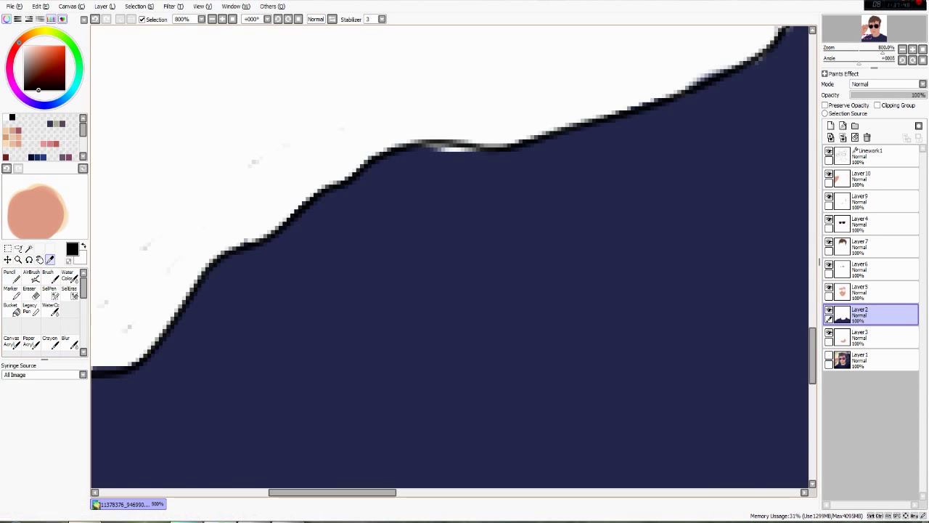
left_click(445, 168)
key("n")
left_click_drag(438, 151, 472, 150)
Fill the white gaps along the ear's outer edge on Layer9 with skin colour picked from the ear.
left_click_drag(508, 167, 138, 268)
left_click_drag(580, 283, 159, 326)
scroll(529, 325, "down", 3)
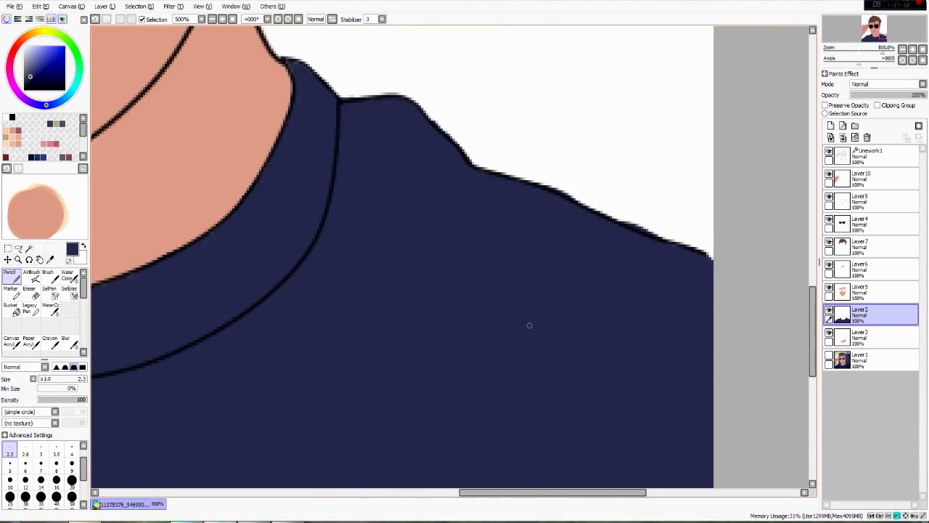
scroll(529, 326, "down", 3)
scroll(555, 138, "up", 3)
left_click_drag(501, 196, 489, 215)
left_click(880, 179)
left_click(880, 201)
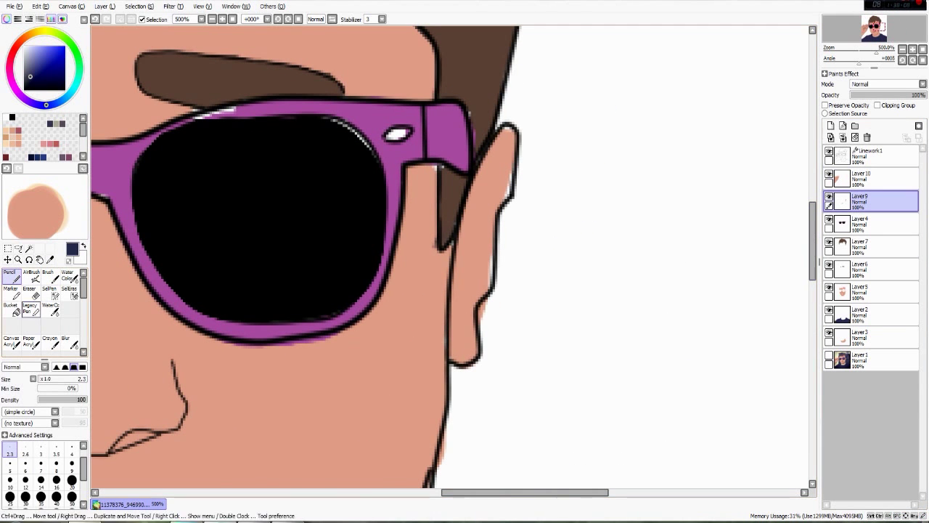
left_click(488, 265, "alt")
left_click_drag(491, 266, 491, 253)
left_click_drag(507, 193, 511, 173)
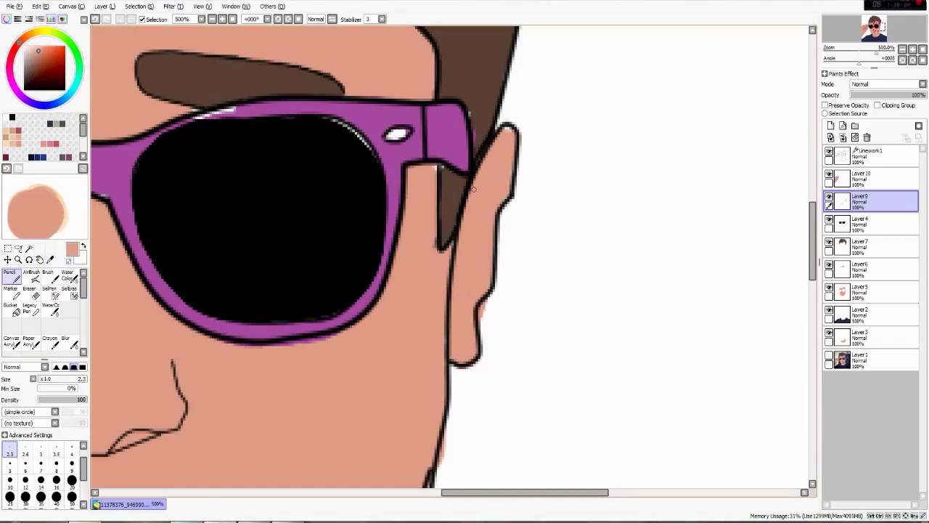
Fill the pale gaps beneath the glasses' arm at the sideburn with picked brown on Layer7 and picked skin colour on Layer5.
left_click(865, 245)
scroll(456, 251, "up", 1)
left_click(447, 214, "alt")
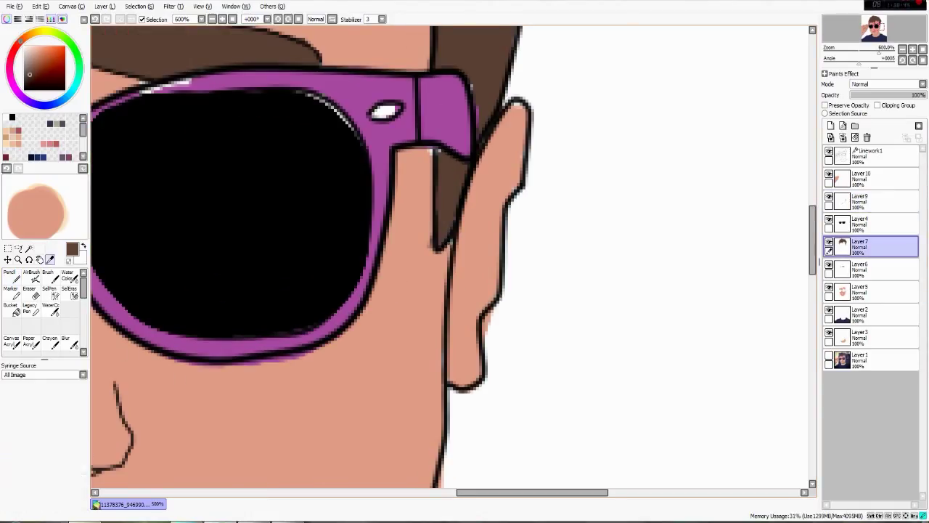
left_click_drag(439, 154, 440, 150)
left_click(417, 181, "alt")
left_click(871, 292)
left_click(432, 152)
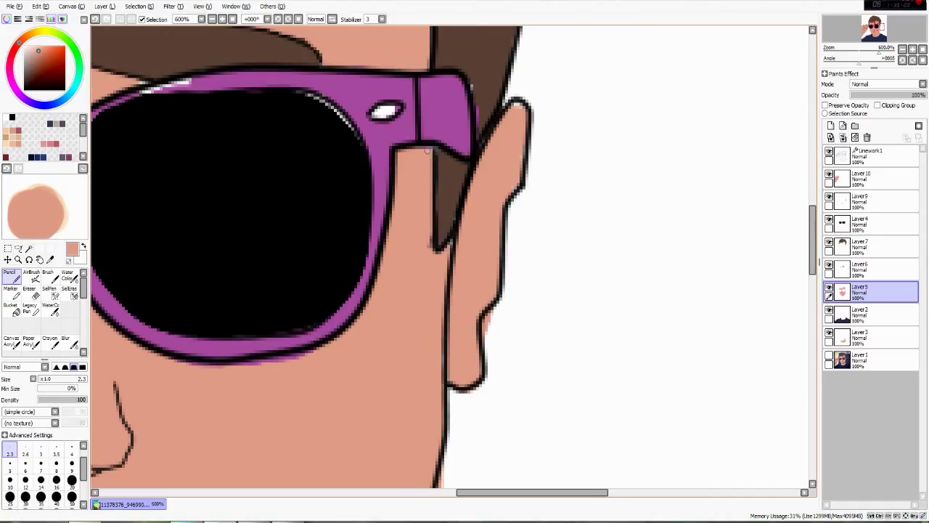
Erase the brown spills around the pointed fringe tips on Layer7 with the Eraser at size 2.3.
left_click_drag(432, 243, 521, 405)
left_click_drag(493, 269, 641, 466)
left_click(871, 247)
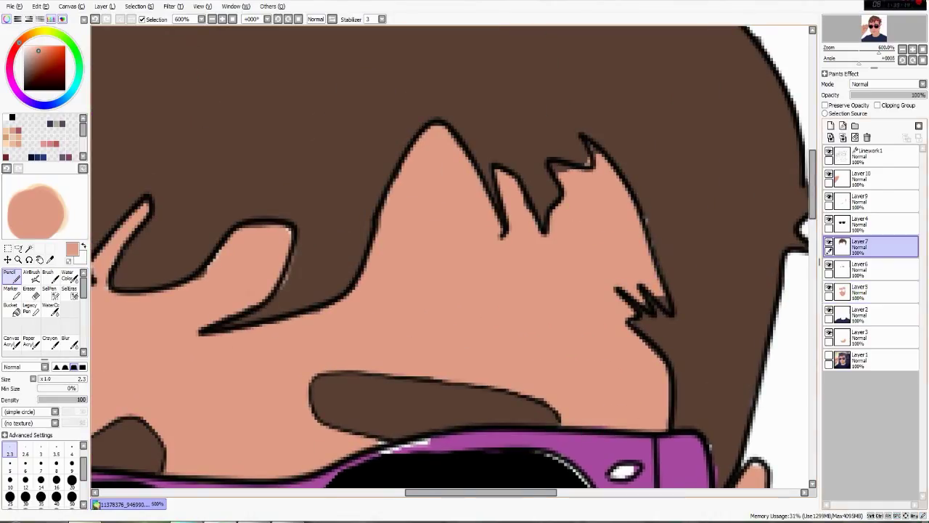
left_click(70, 293)
left_click(31, 293)
left_click(10, 466)
left_click_drag(669, 309, 661, 296)
mouse_move(595, 146)
left_mouse_down()
mouse_move(555, 173)
mouse_move(558, 182)
left_mouse_up()
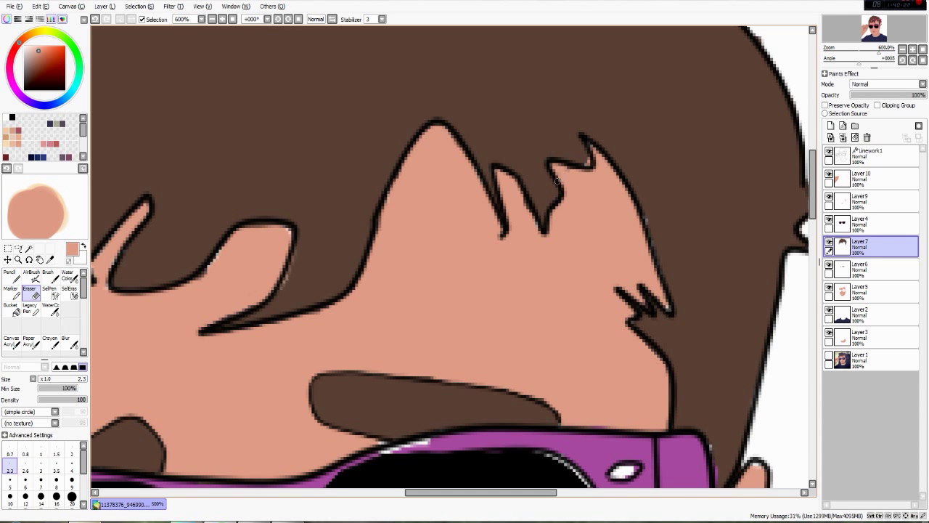
left_click_drag(557, 180, 813, 188)
Show the original photo on Layer1 behind the coloured portrait.
scroll(537, 175, "down", 5)
scroll(654, 290, "down", 1)
scroll(654, 291, "up", 1)
scroll(558, 263, "down", 1)
left_click_drag(617, 259, 539, 268)
scroll(539, 268, "up", 1)
scroll(540, 268, "down", 1)
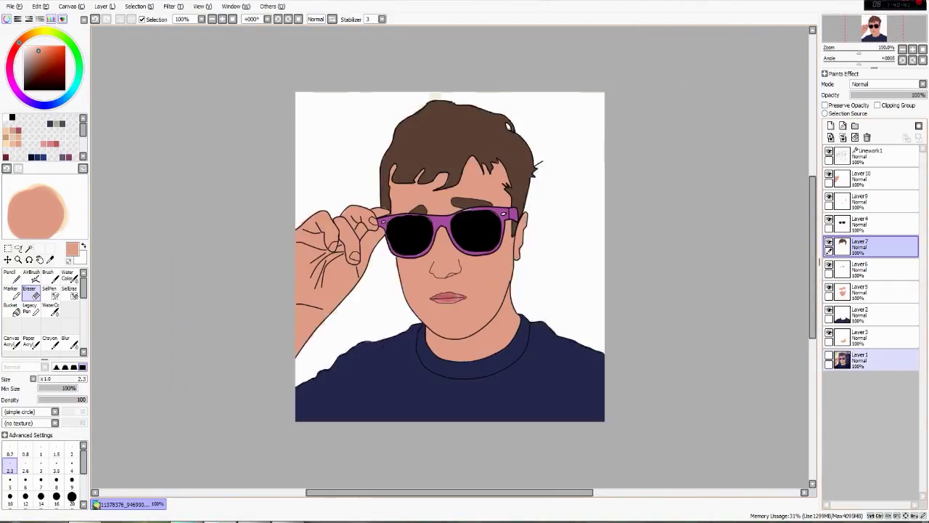
left_click(829, 355)
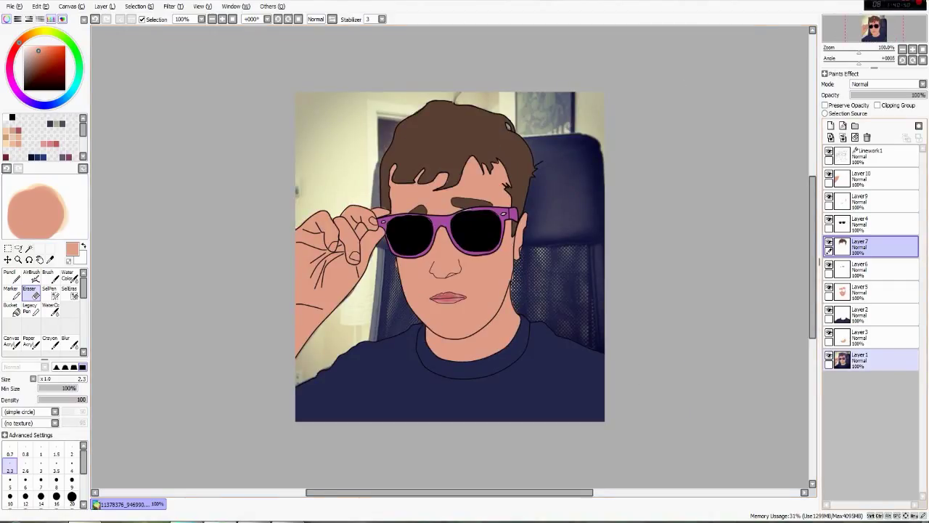